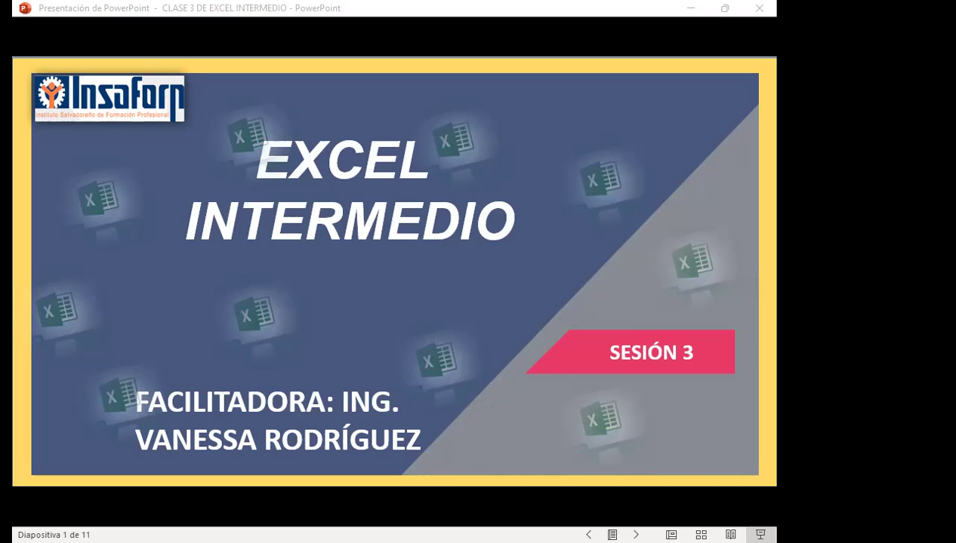
Bring up the CLASE 3 DE EXCEL INTERMEDIO deck on its Excel Intermedio Sesión 3 title slide.
click(382, 350)
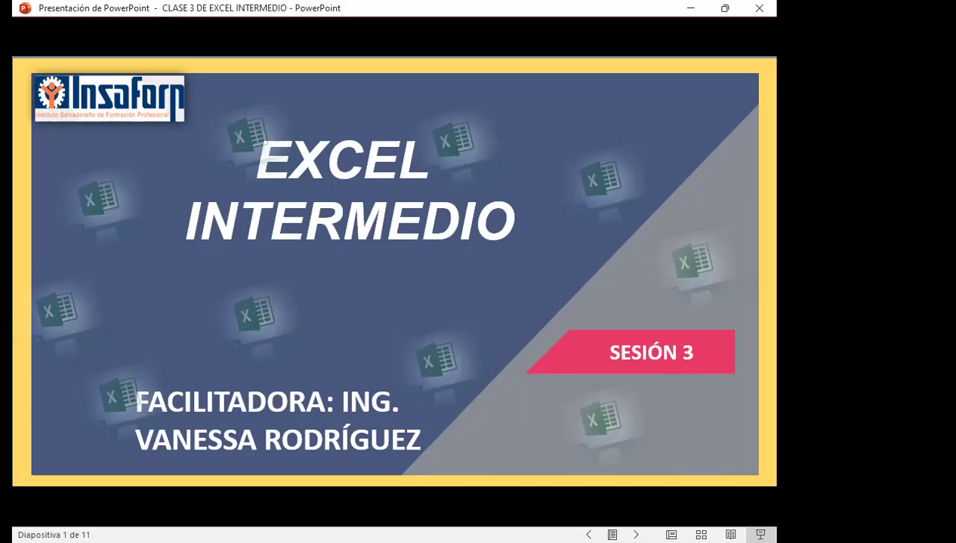
click(868, 302)
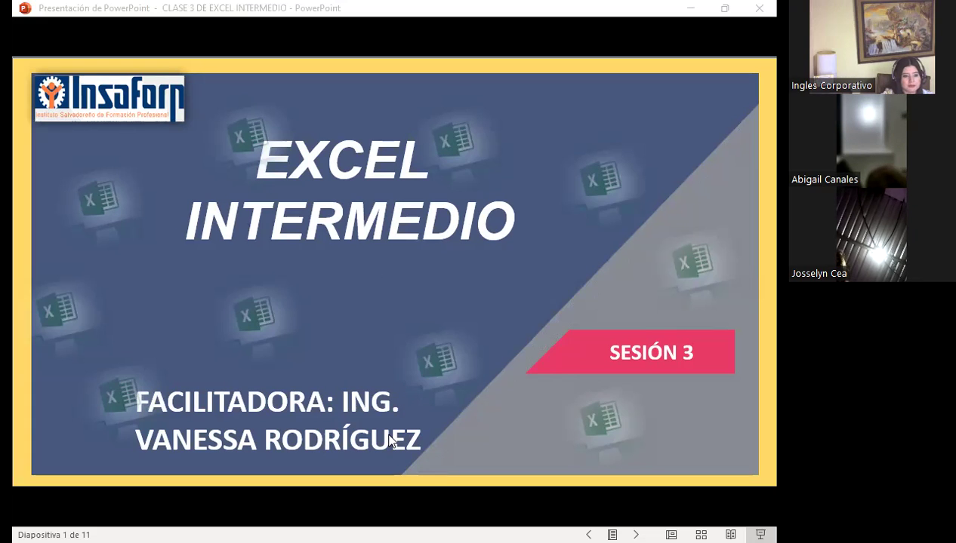
Switch to the course site and move the Excel Intermedio course tab further right.
key(alt+Tab)
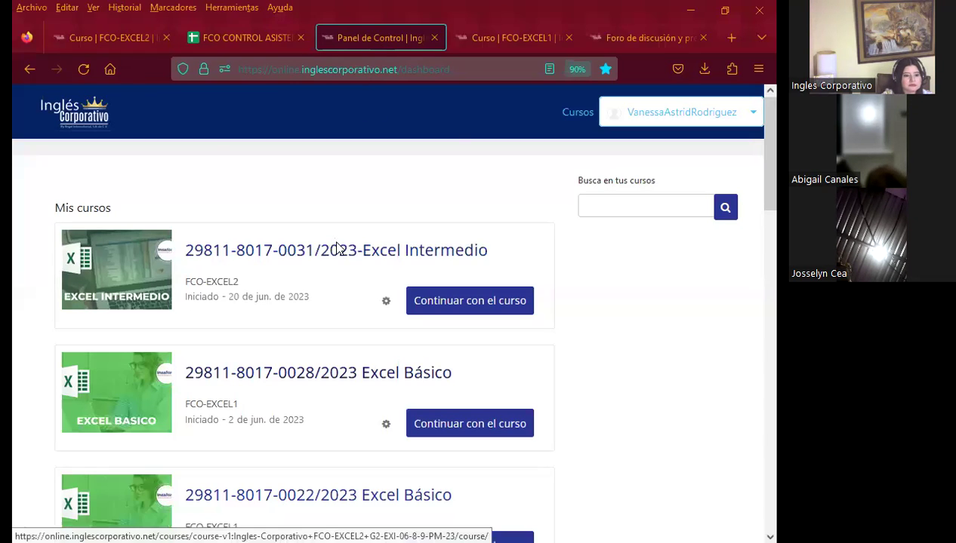
click(489, 38)
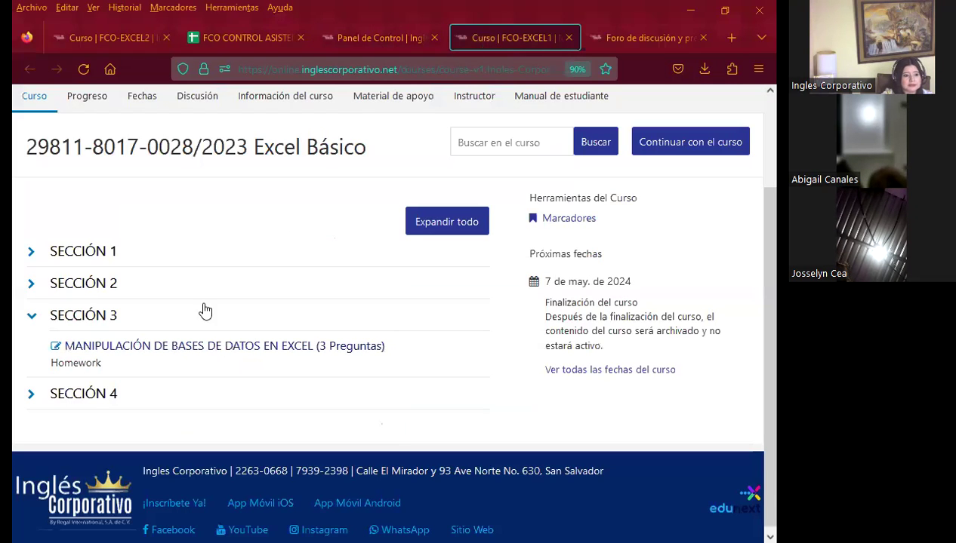
click(121, 40)
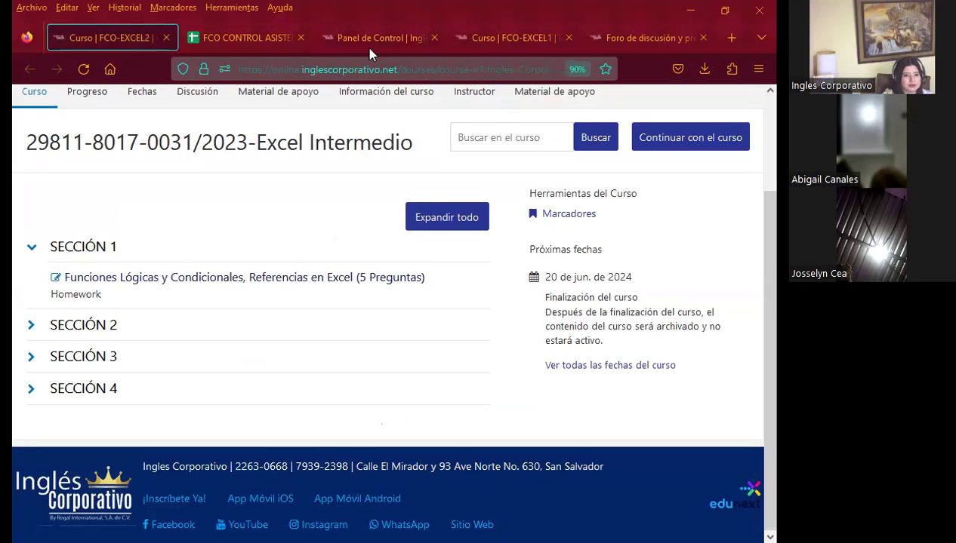
drag(117, 39, 365, 47)
Open a course link in the background, then close the Excel Básico and forum tabs.
middle_click(145, 289)
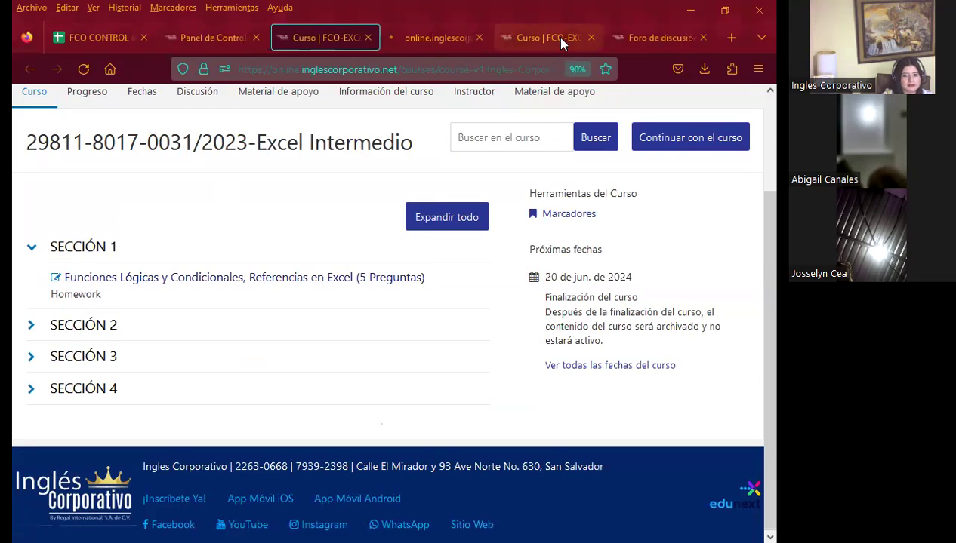
click(554, 38)
click(592, 38)
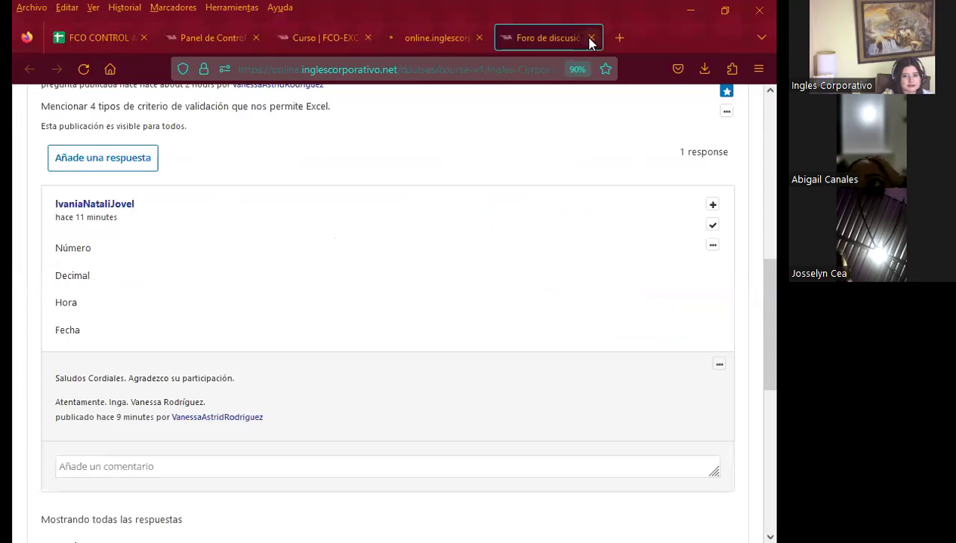
click(589, 38)
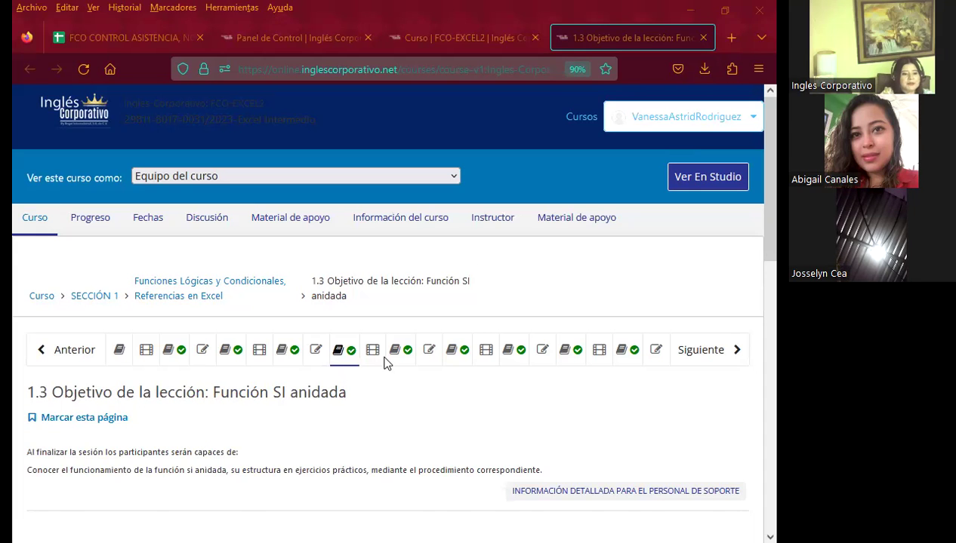
Scroll through lesson 1.3 Función SI anidada to review its nested-IF example table.
scroll(362, 347, down, 3)
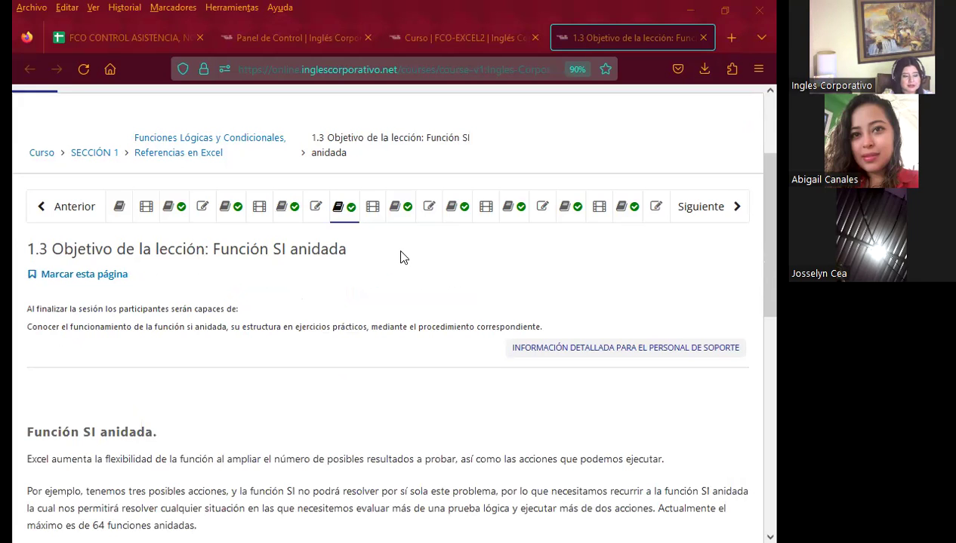
scroll(373, 302, down, 1)
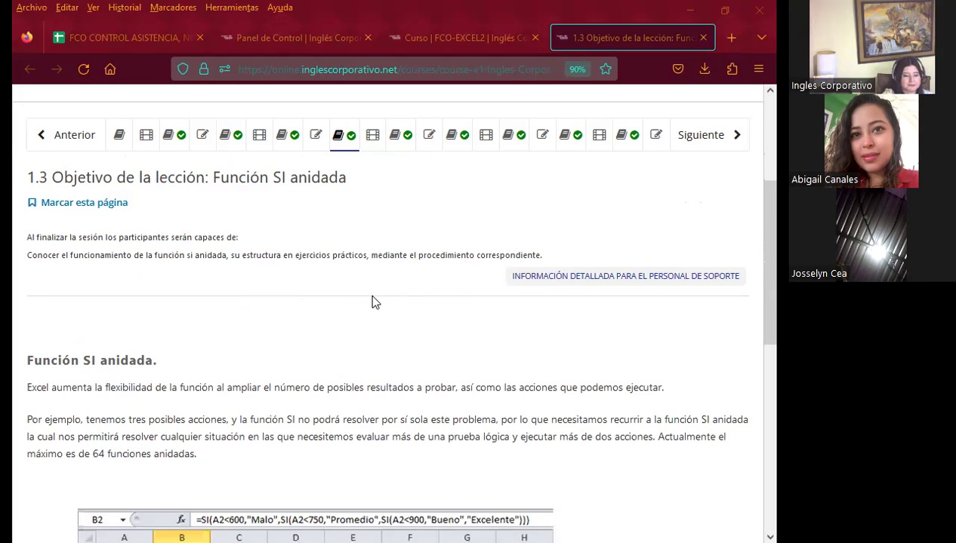
scroll(371, 297, down, 1)
scroll(373, 302, down, 1)
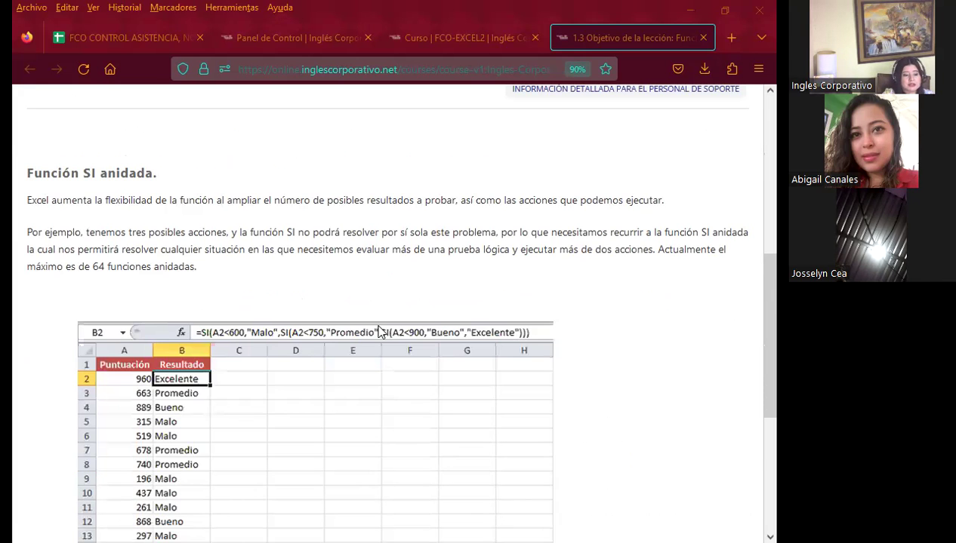
scroll(378, 332, down, 1)
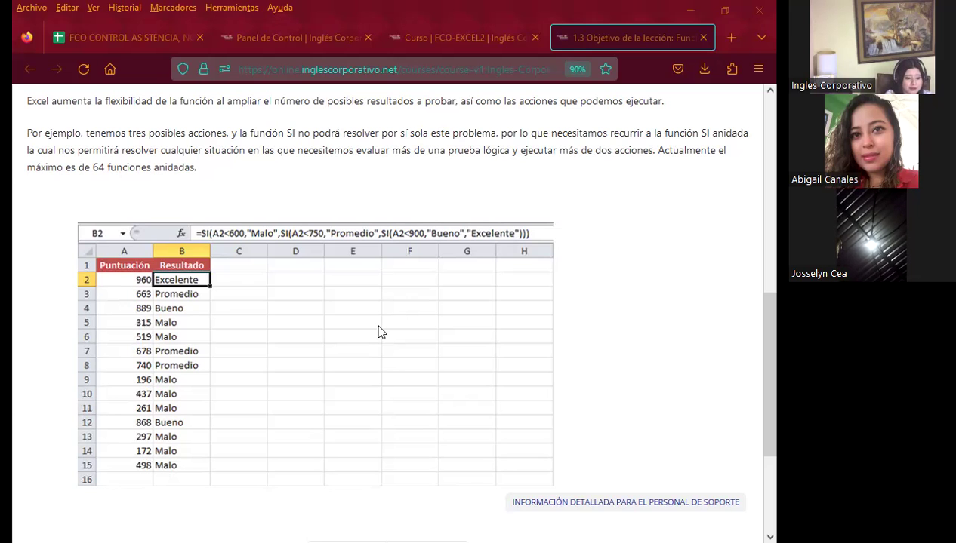
scroll(345, 333, up, 5)
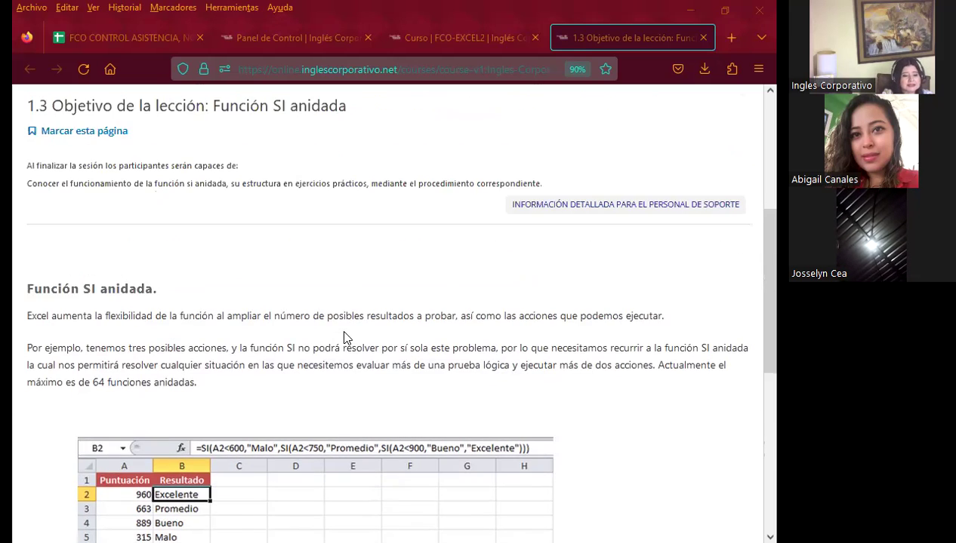
scroll(345, 333, down, 2)
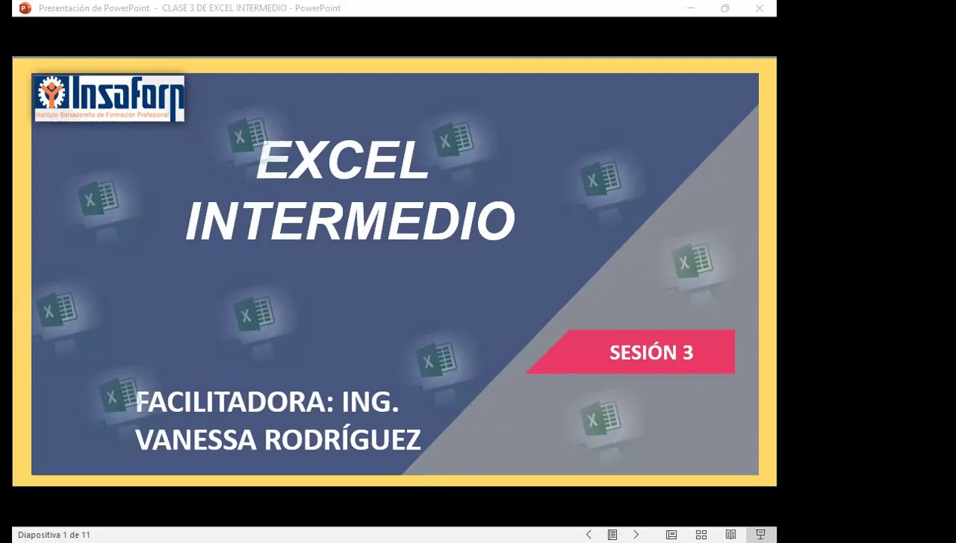
Advance the slideshow past the Sesión: 2 slide to the AGENDA slide, 3 of 11.
click(485, 362)
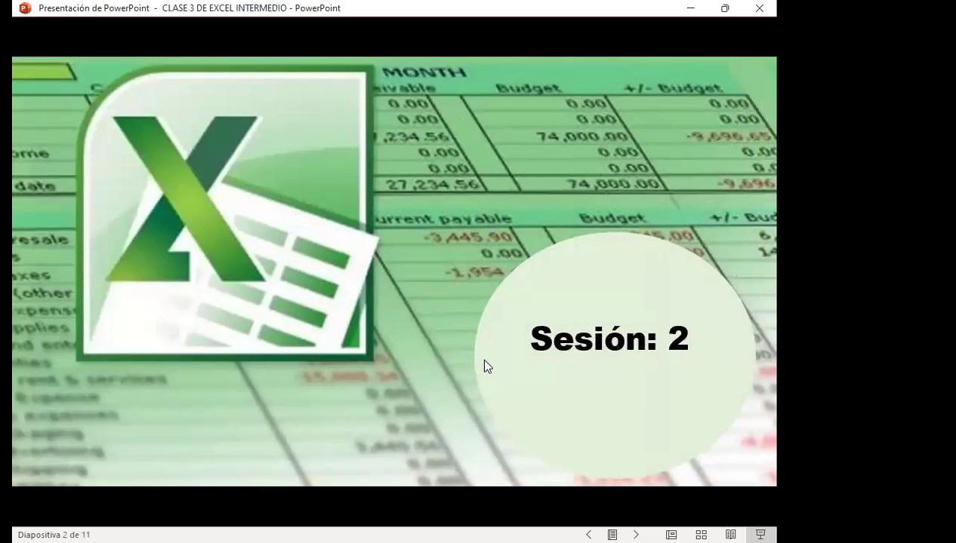
key(Right)
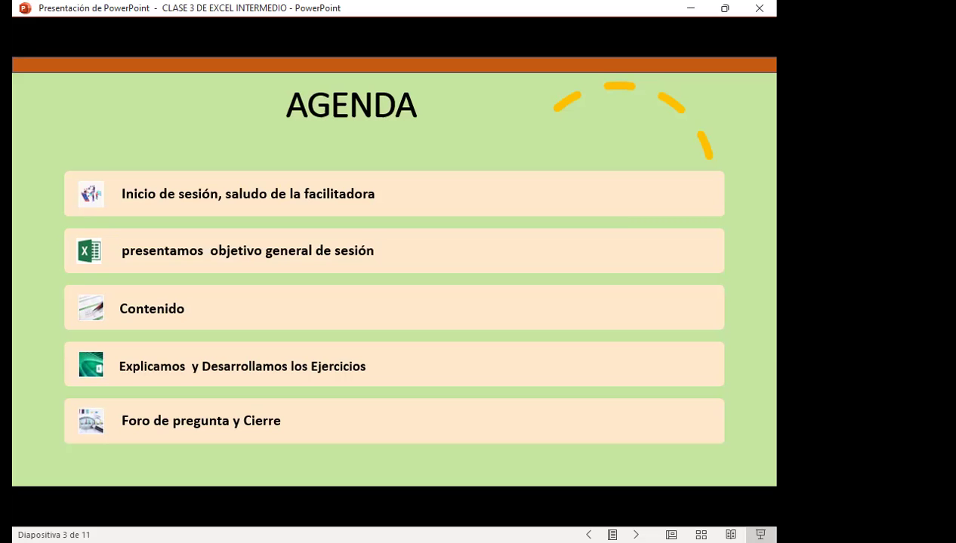
Advance to slide 4, the general objective on using the nested SI function.
key(Right)
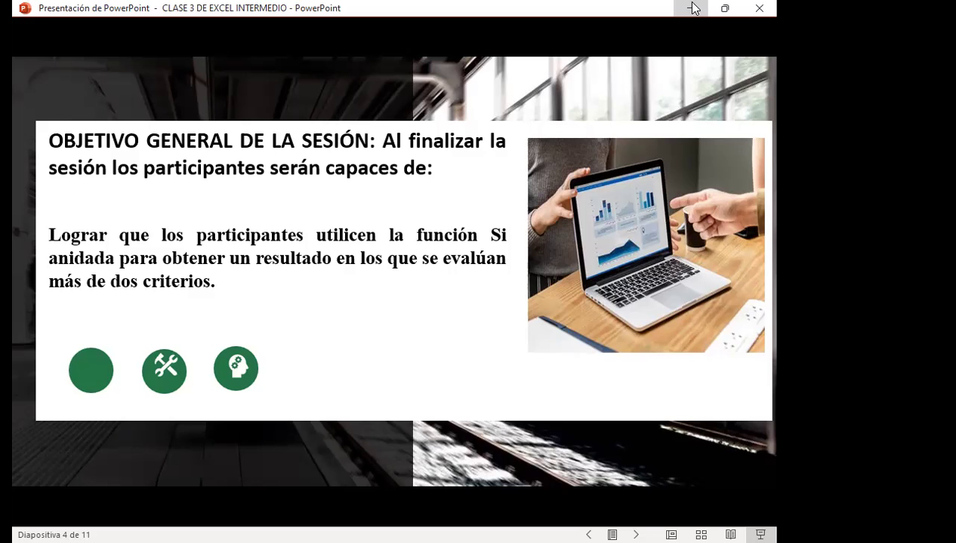
Advance to slide 5, CONTENIDOS, listing the FUNCIÓN SI ANIDADO topics.
key(Right)
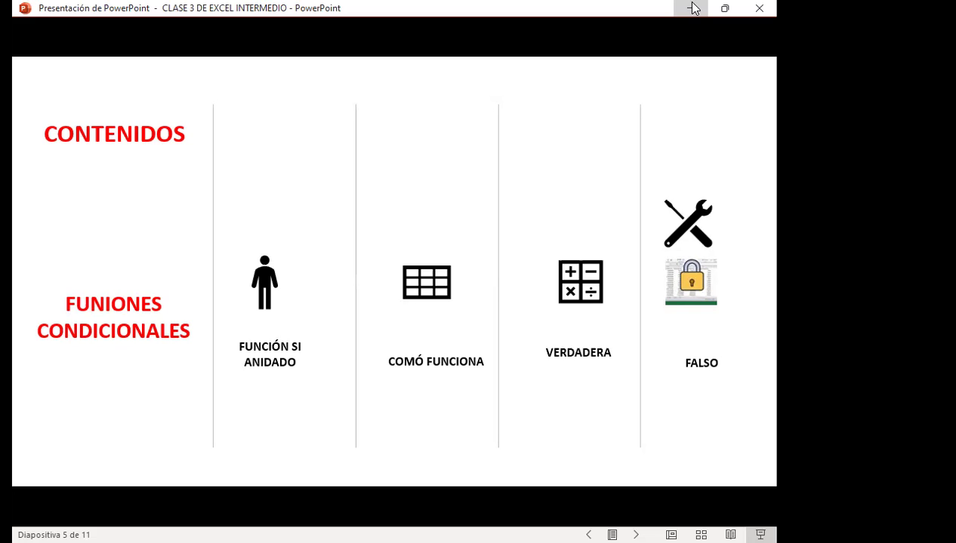
Advance to slide 6, 'Uso:', about nesting up to 64 SI functions.
key(Right)
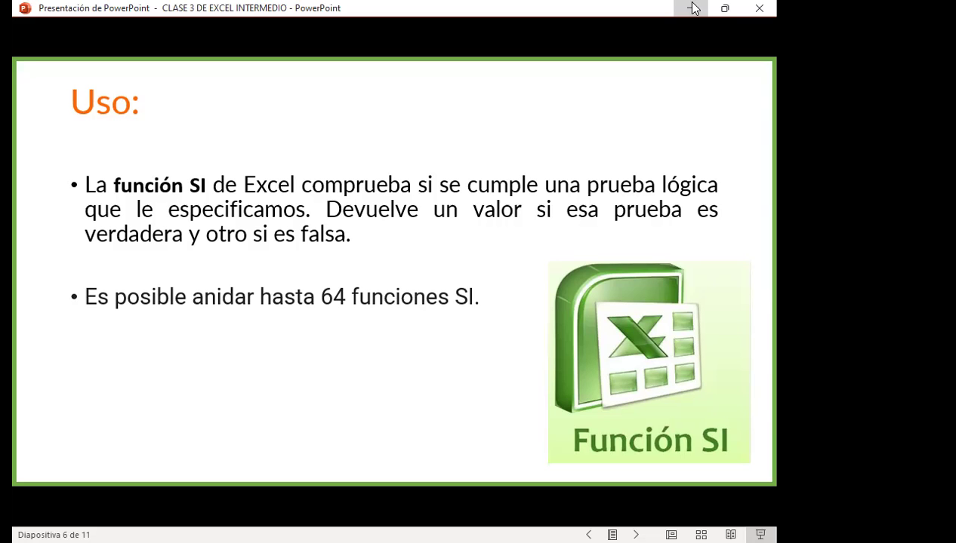
Advance to slide 7, Sintaxis, explaining =SI(prueba_lógica; valor_si_verdadero; valor_si_falso).
key(Right)
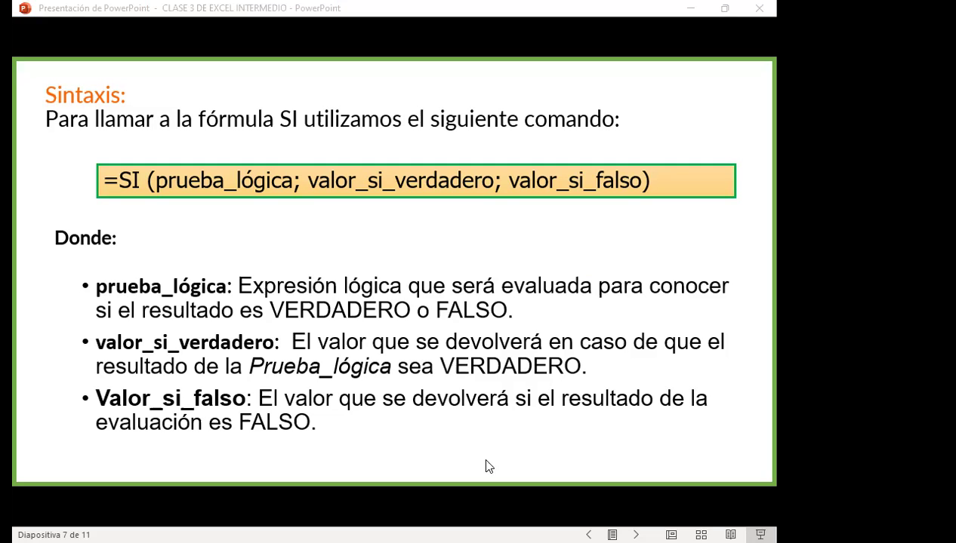
Switch to the Excel workbook's EJERCICIO FUNCION SI sheet with its empty Sueldo Final column.
key(alt+Tab)
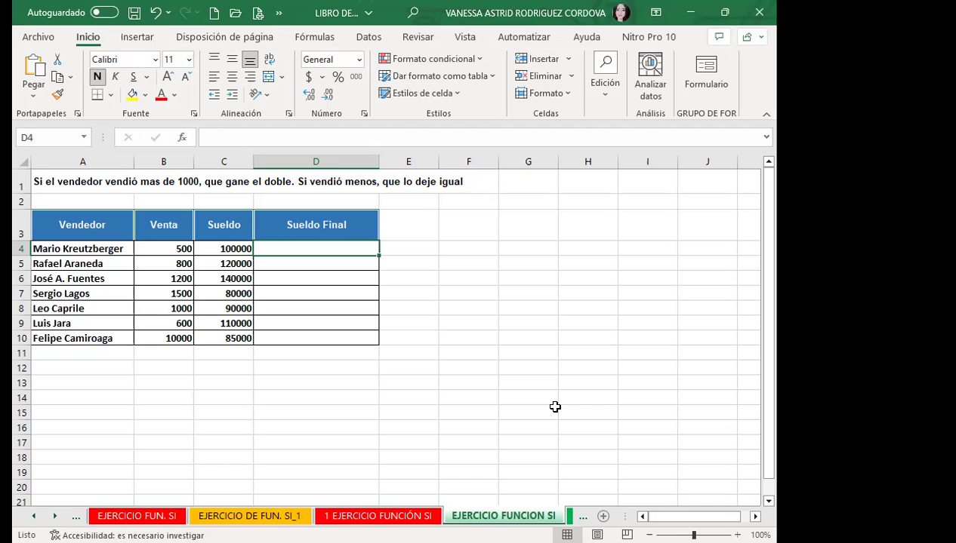
text(=)
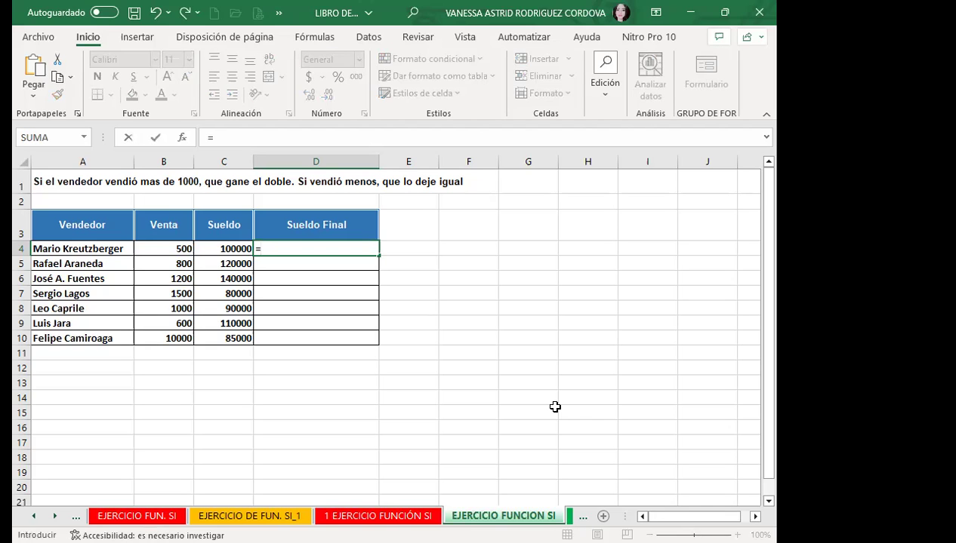
text(SI)
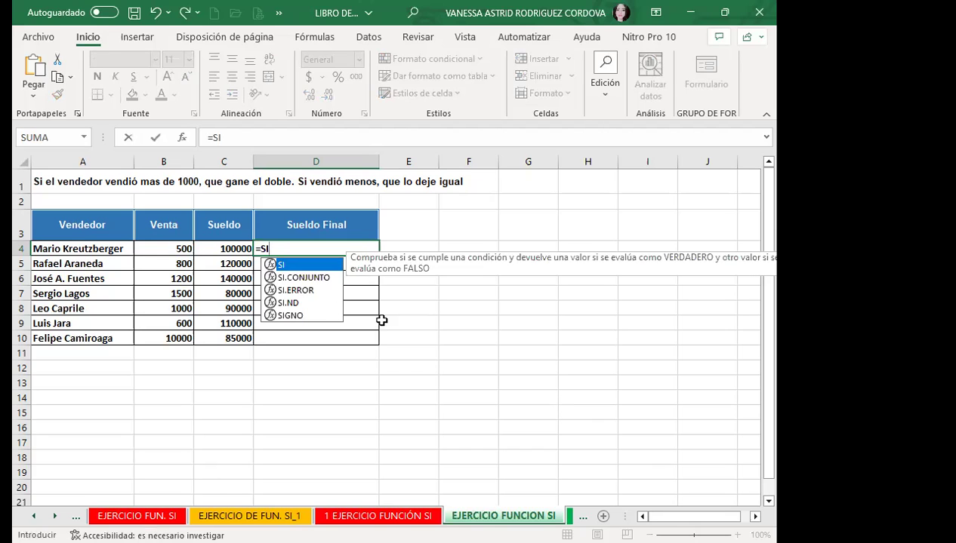
Start D4's formula as =SI(B4>1000; testing whether the Venta exceeds 1000.
double_click(300, 266)
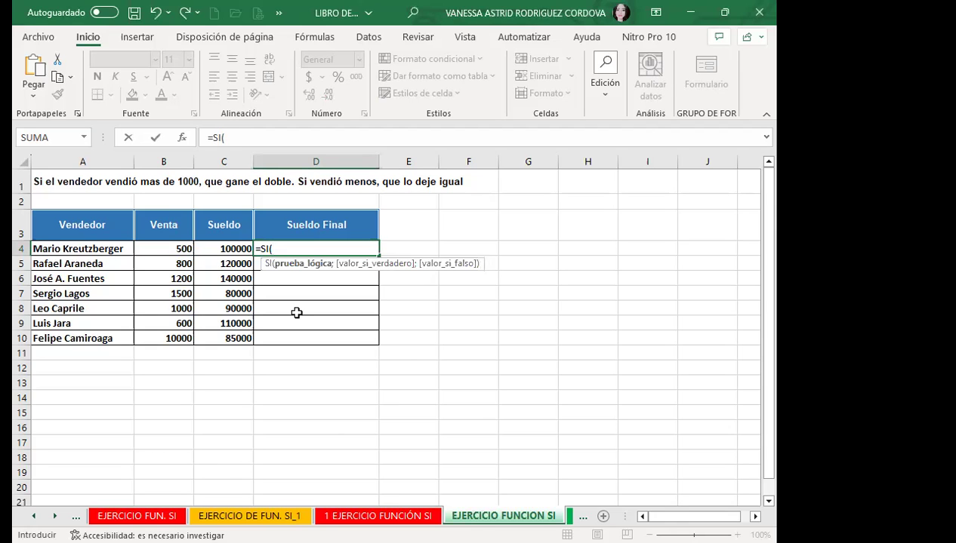
click(161, 250)
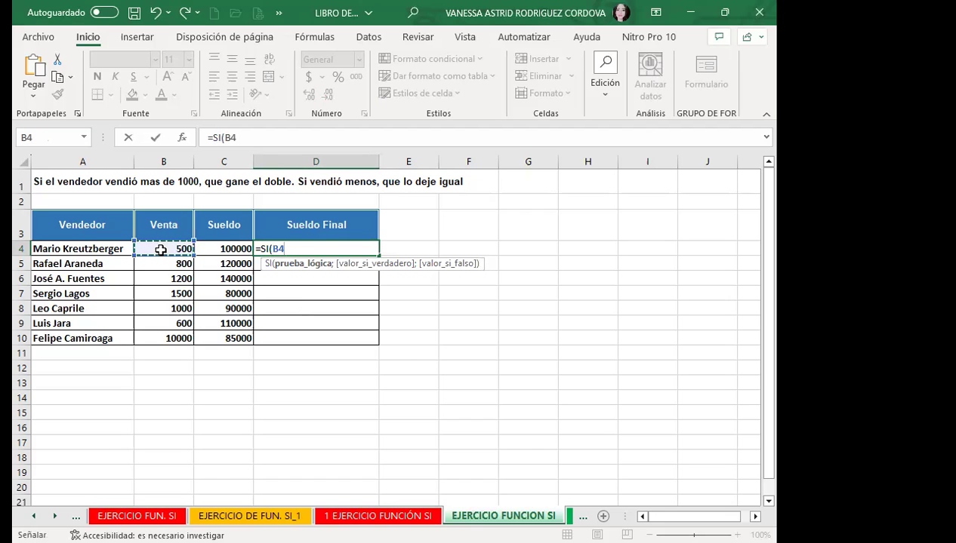
text(>1000;)
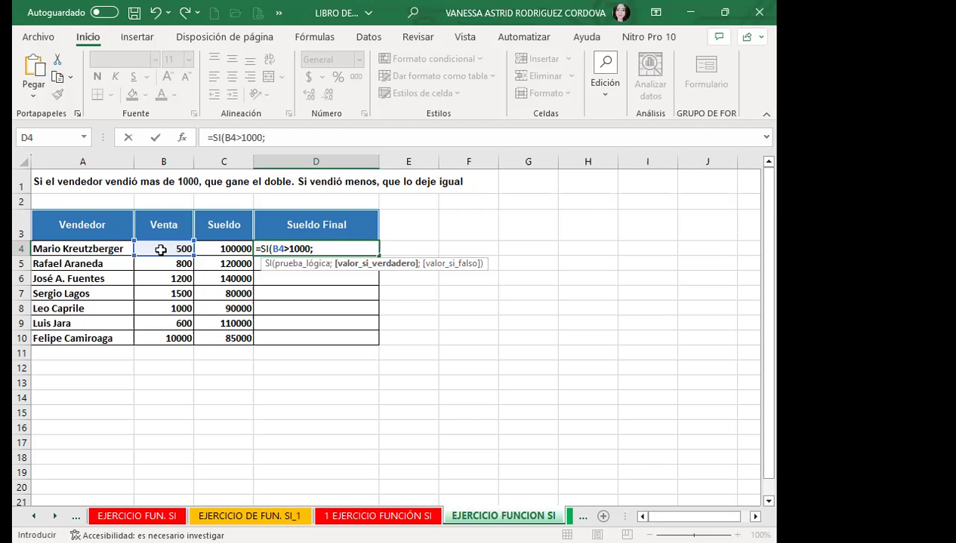
Complete D4 as =SI(B4>1000;C4*2;C4) so Sueldo doubles above 1000 sales, showing 100000.
click(232, 247)
text(*2)
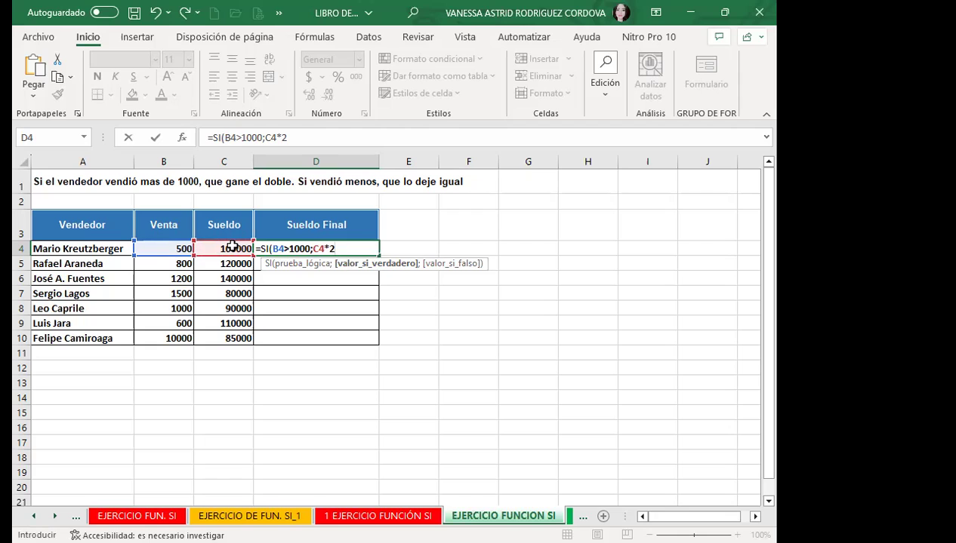
text(;)
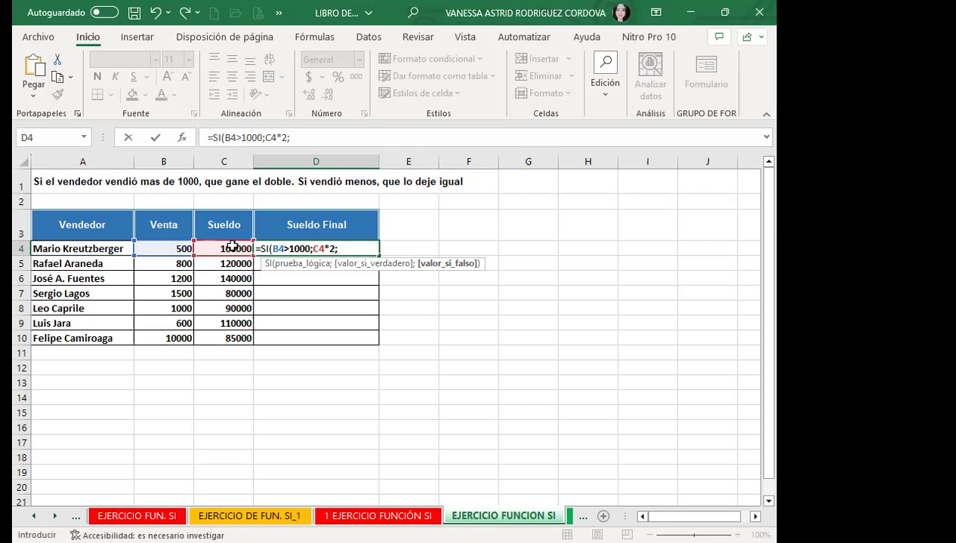
click(233, 247)
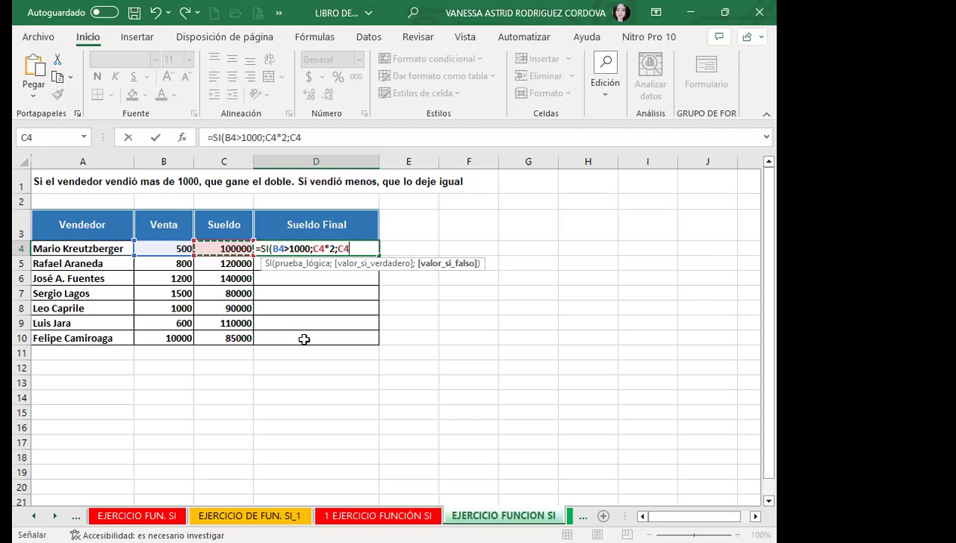
key(Return)
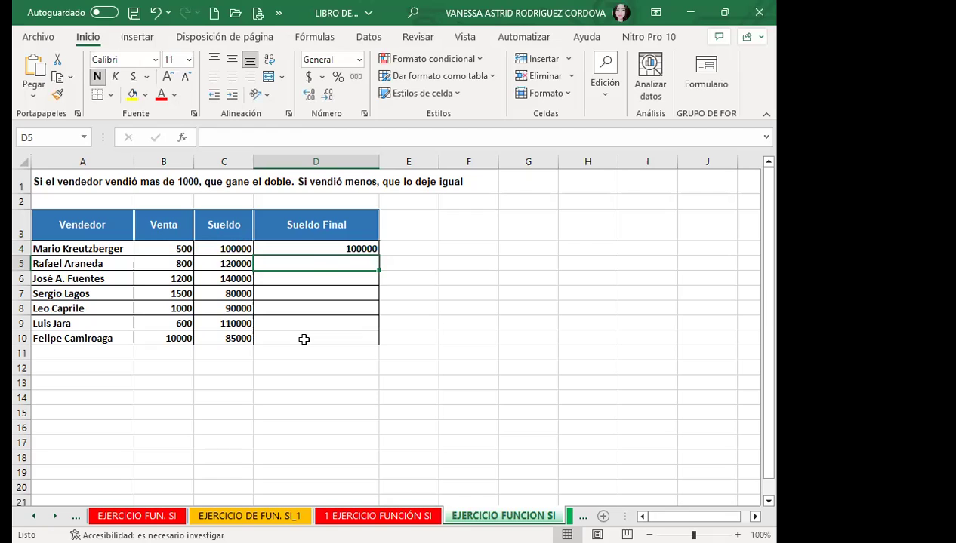
Fill D4's IF formula down to D10, giving results like 280000 and 170000.
click(314, 250)
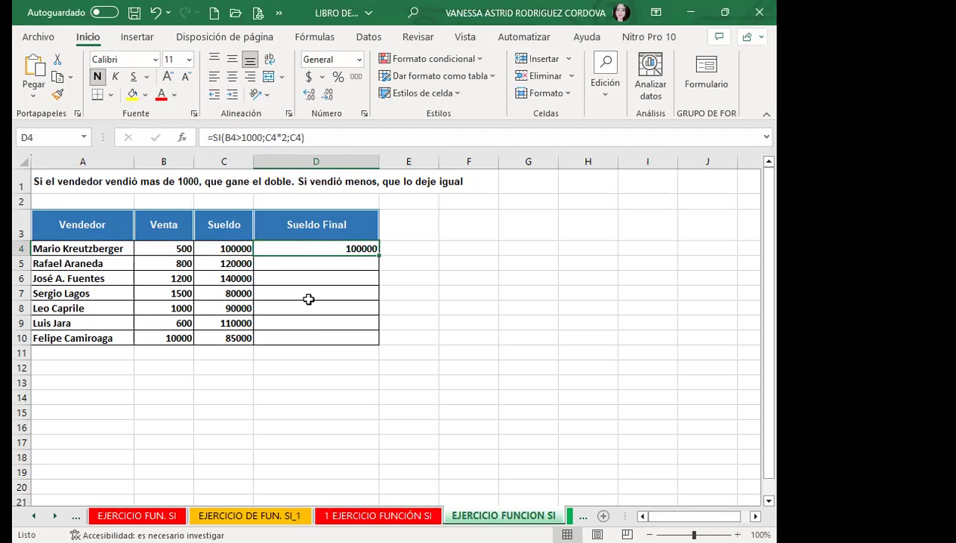
drag(378, 256, 375, 341)
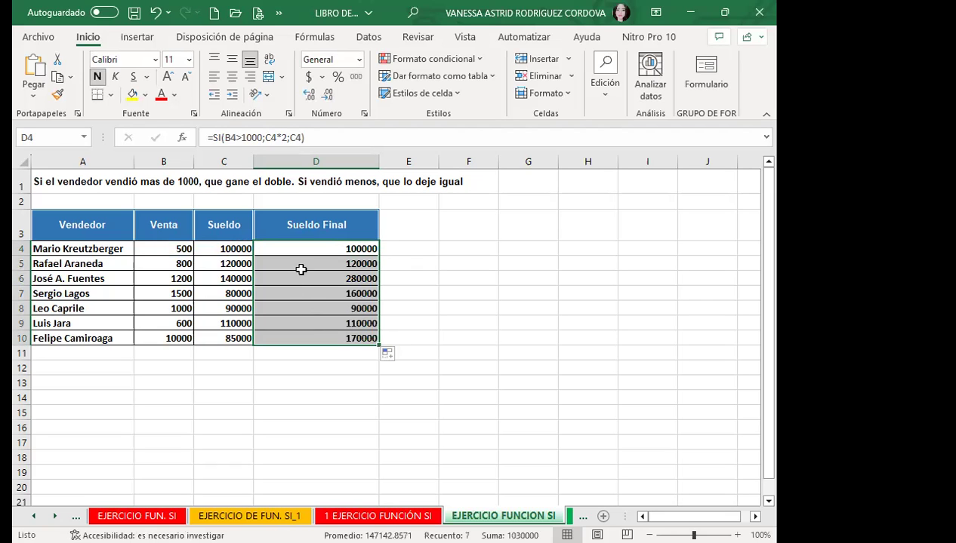
click(300, 270)
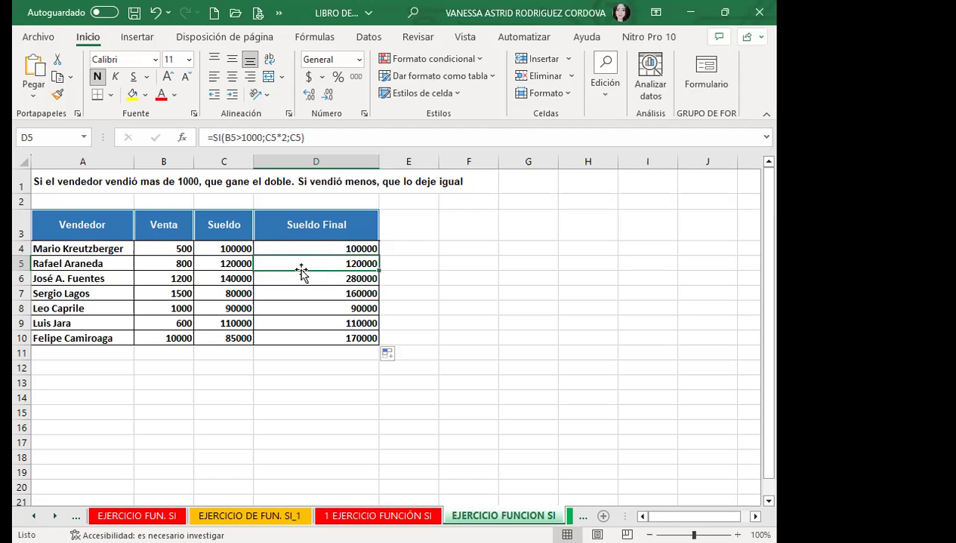
click(312, 248)
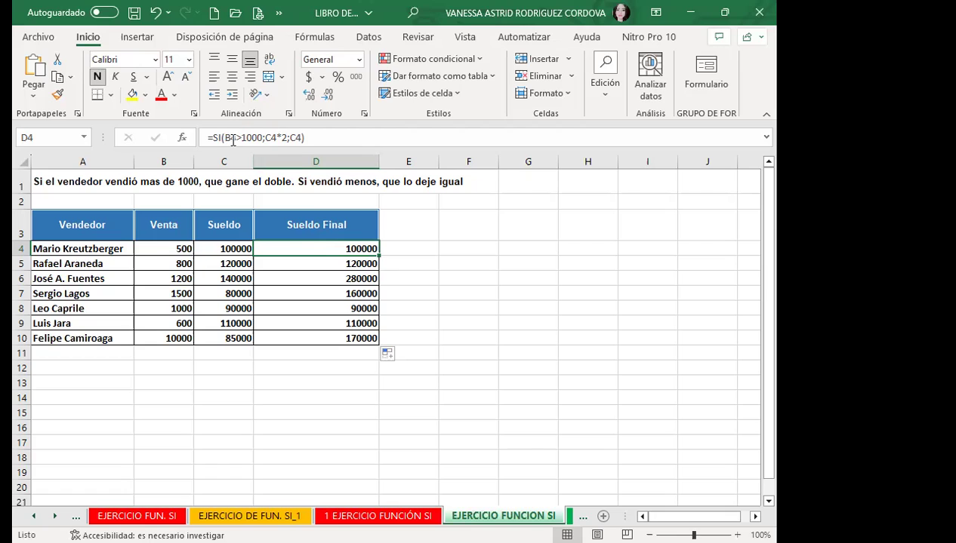
click(281, 278)
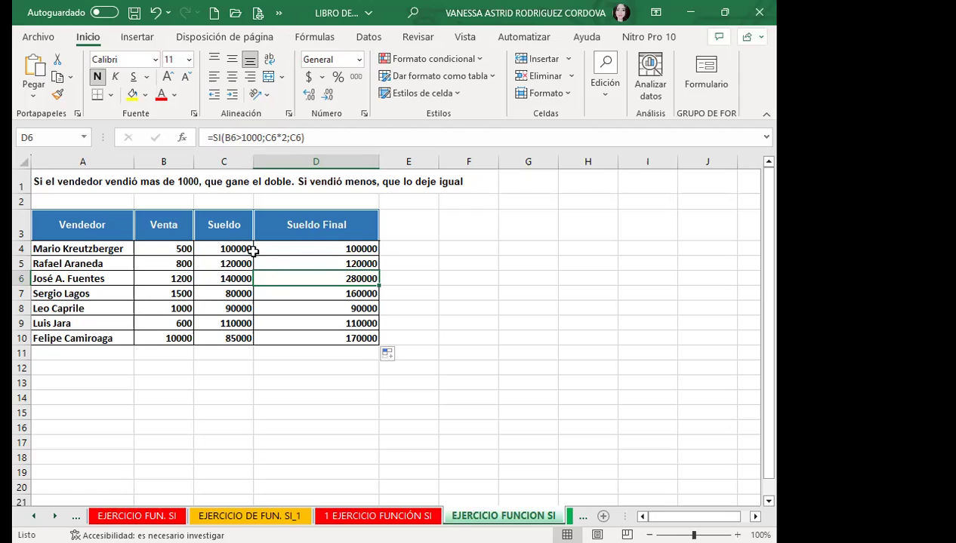
click(283, 292)
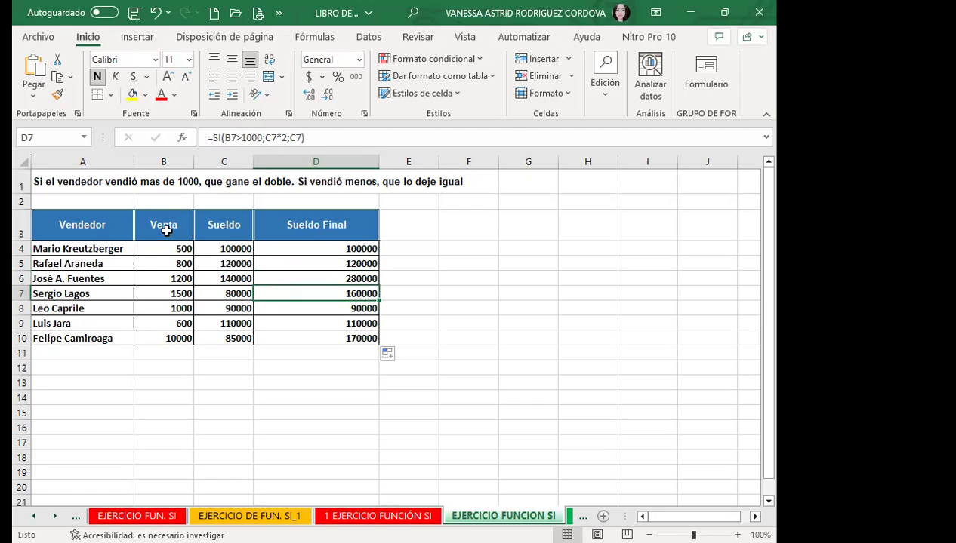
click(284, 311)
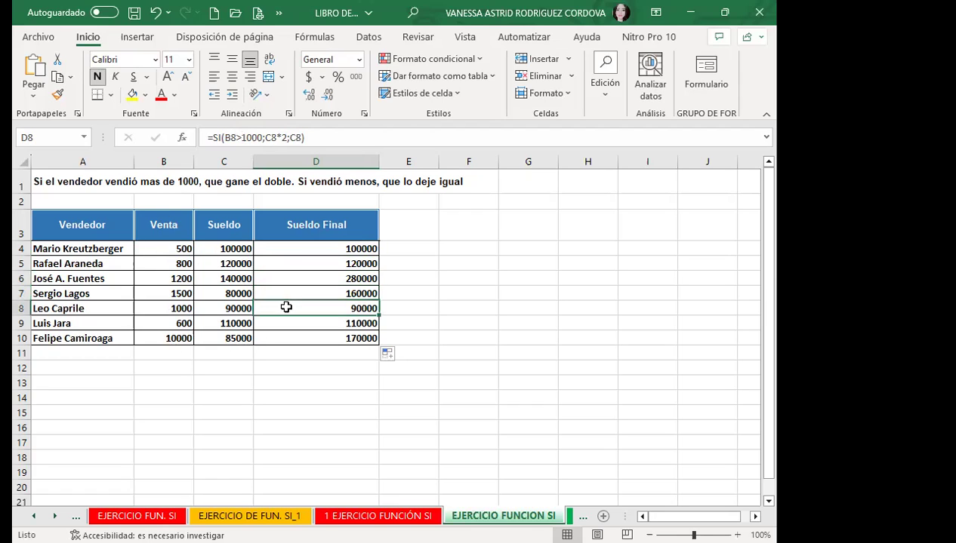
click(156, 309)
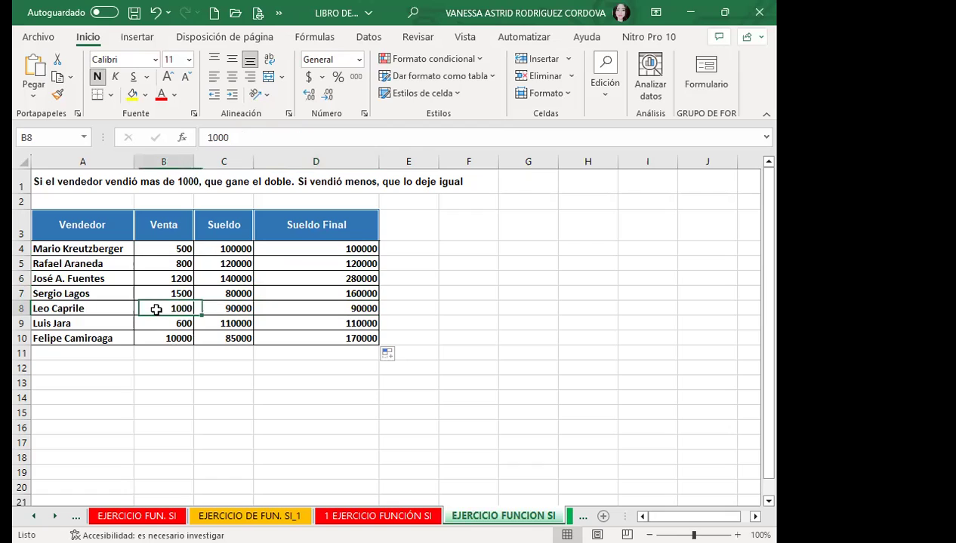
click(281, 311)
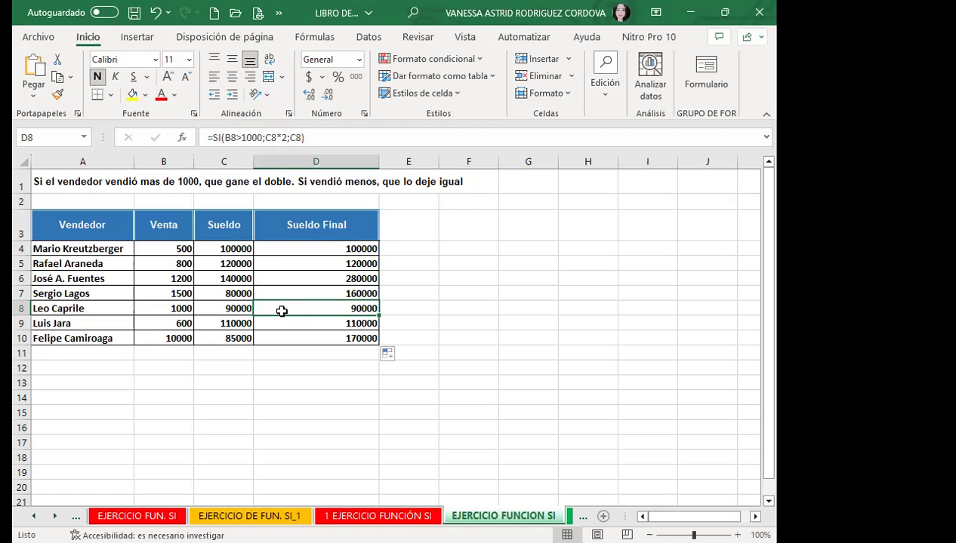
click(302, 325)
click(298, 340)
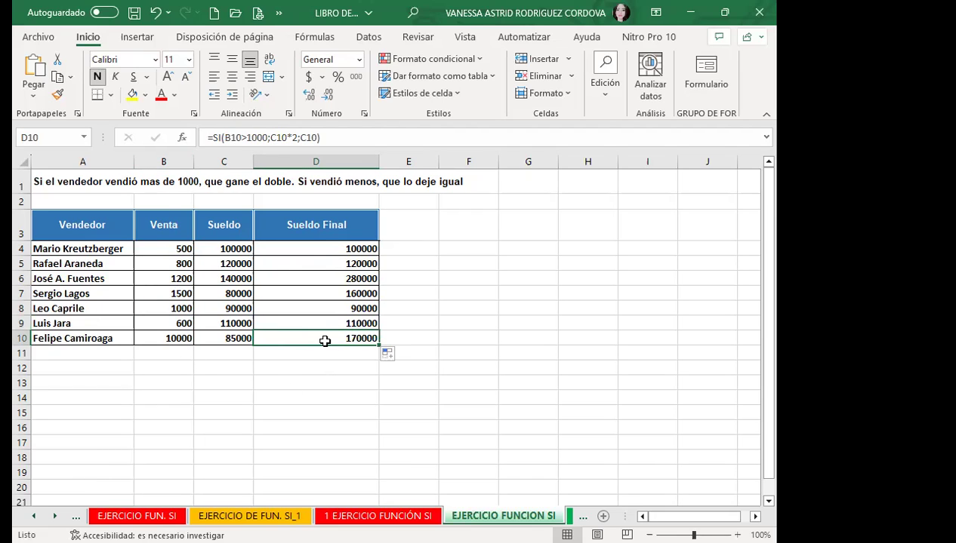
click(307, 249)
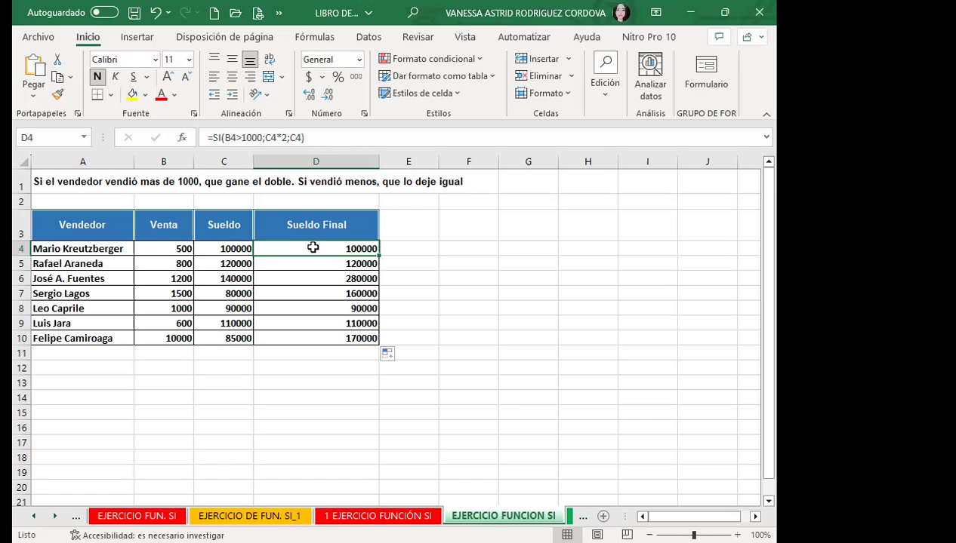
Check the Sueldo Final formula in cell D5.
click(303, 265)
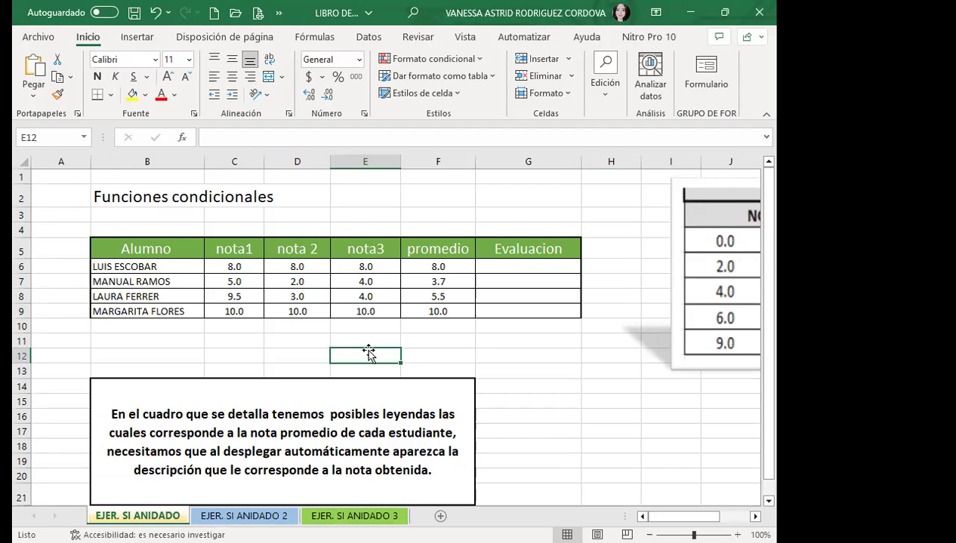
scroll(365, 351, down, 3)
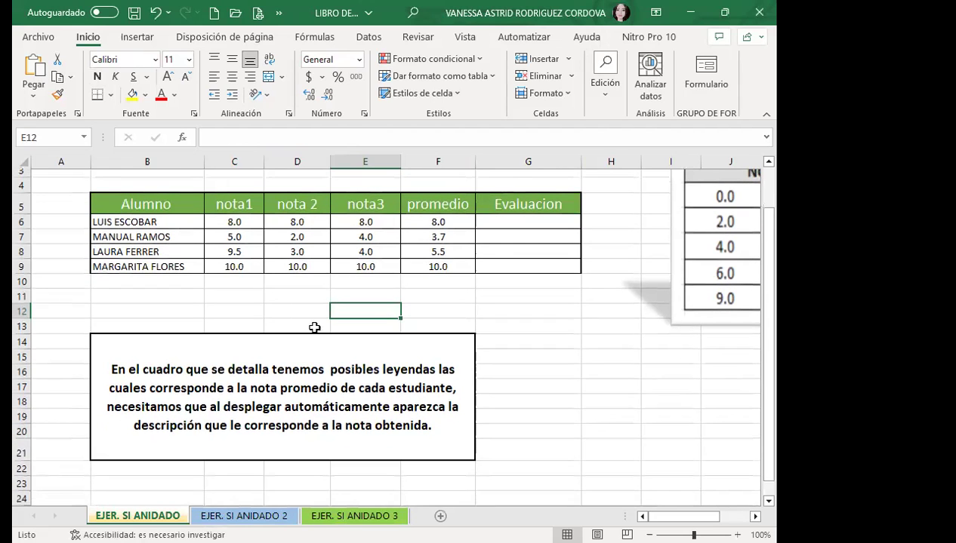
click(421, 220)
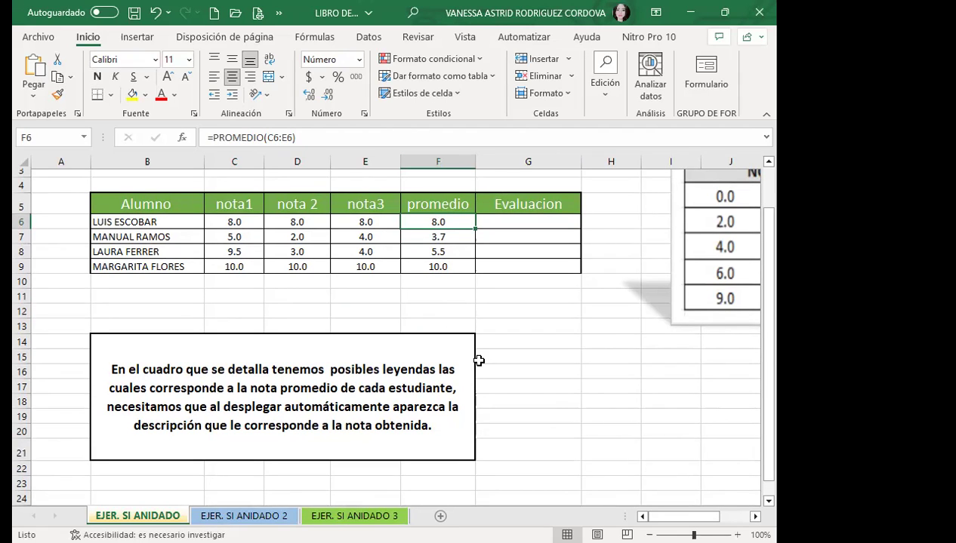
scroll(479, 361, down, 1)
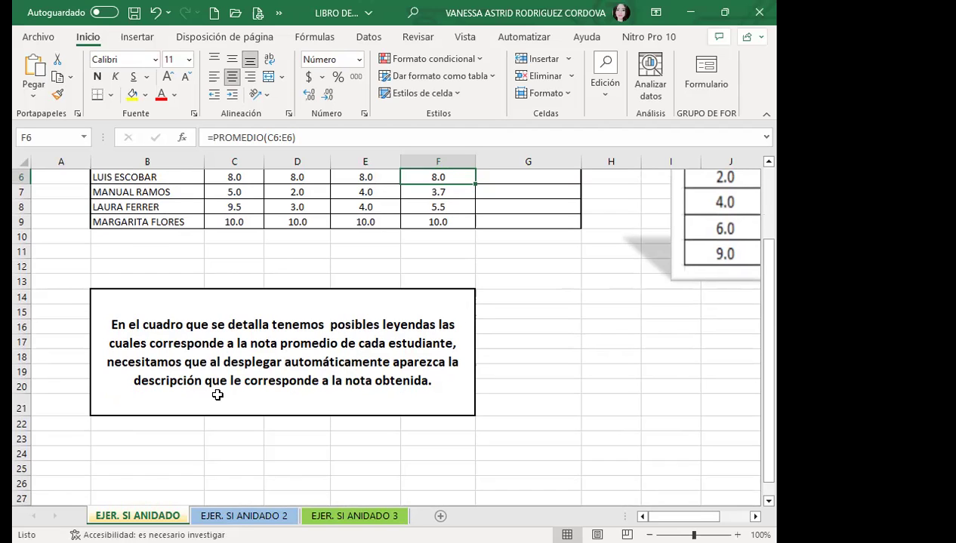
scroll(551, 375, up, 2)
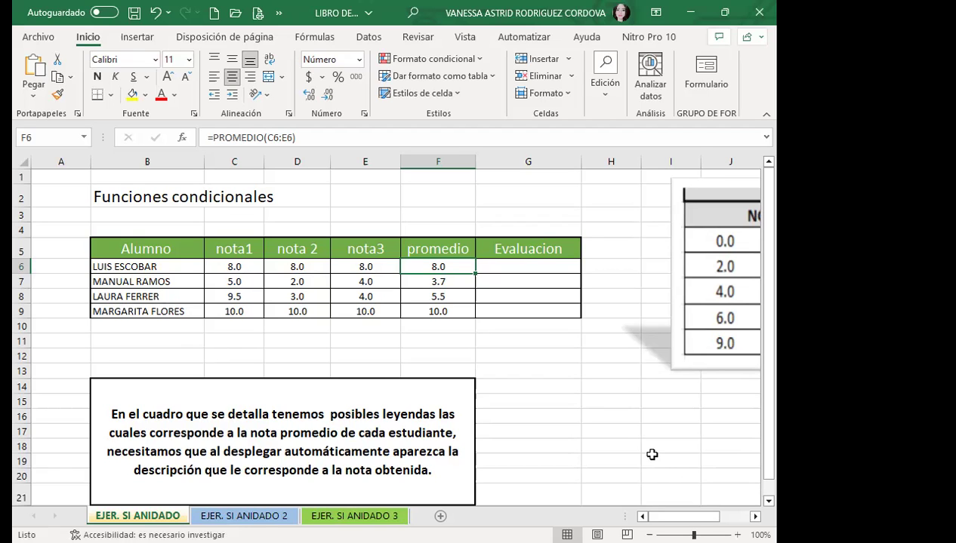
Move the DETALLE DE NOTAS image beside the table, right of Evaluacion, and select G6.
scroll(652, 454, right, 1)
scroll(652, 454, right, 1)
scroll(652, 454, right, 1)
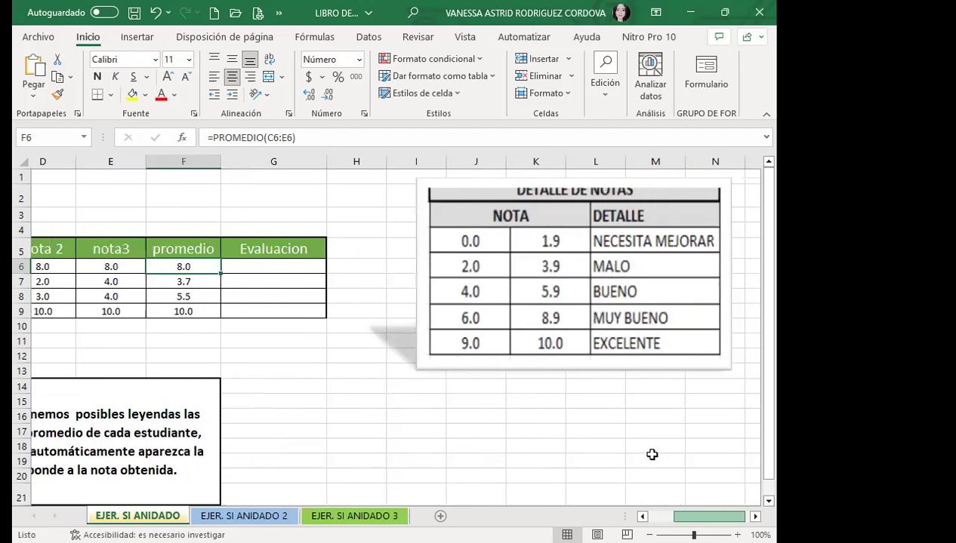
drag(522, 313, 498, 321)
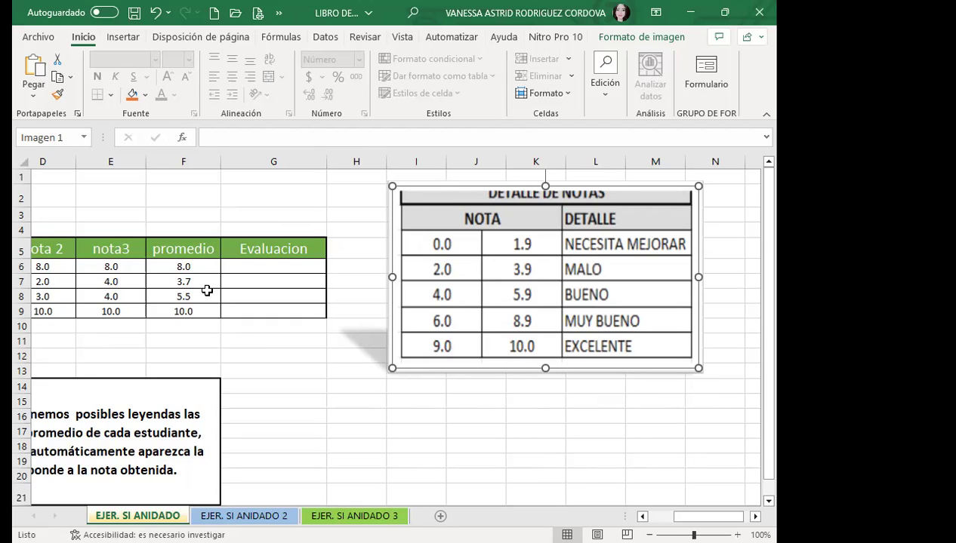
click(257, 267)
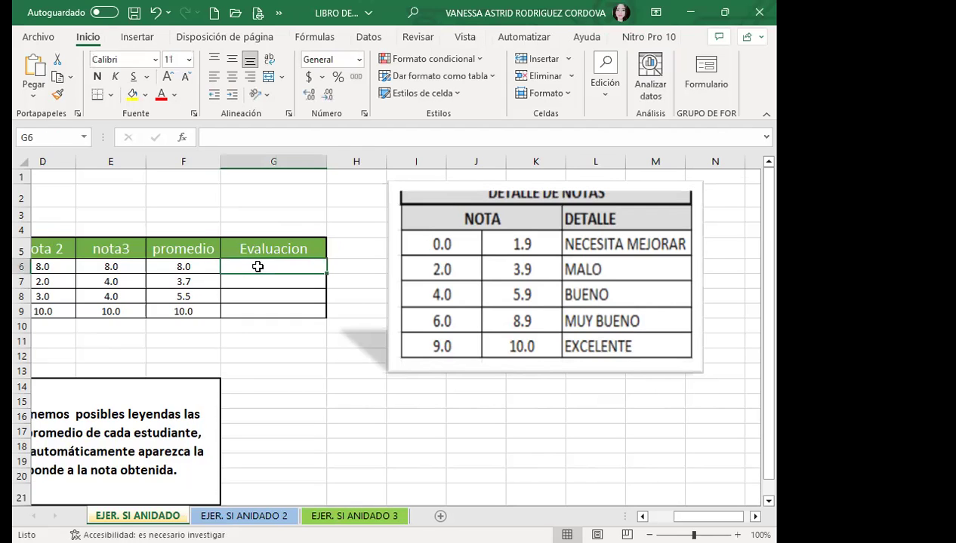
drag(521, 219, 575, 211)
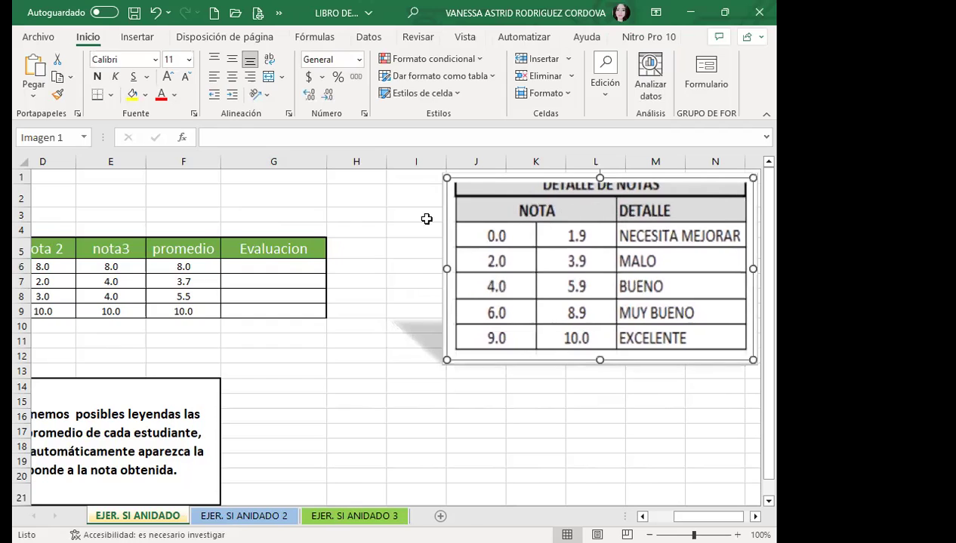
click(266, 265)
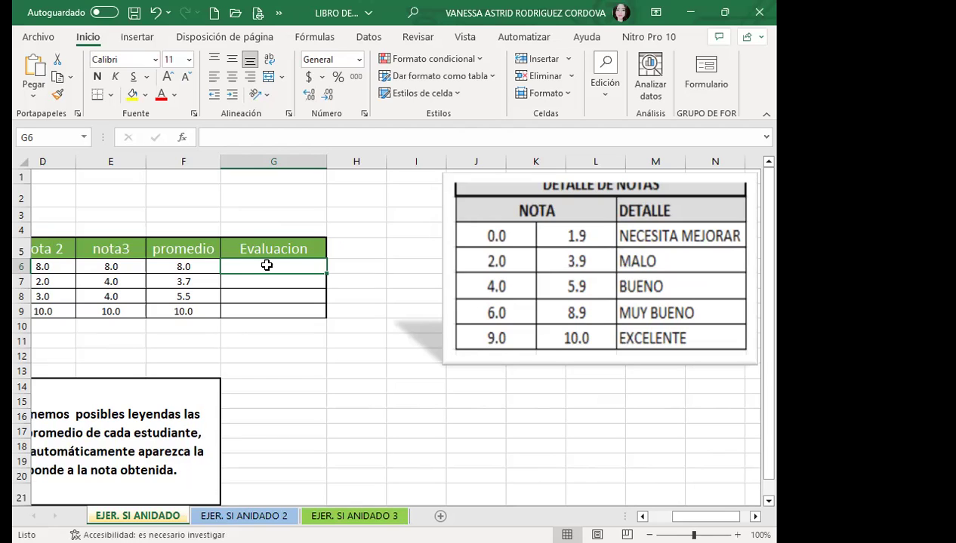
Begin a formula in G6 under Evaluacion with an equals sign.
text(=)
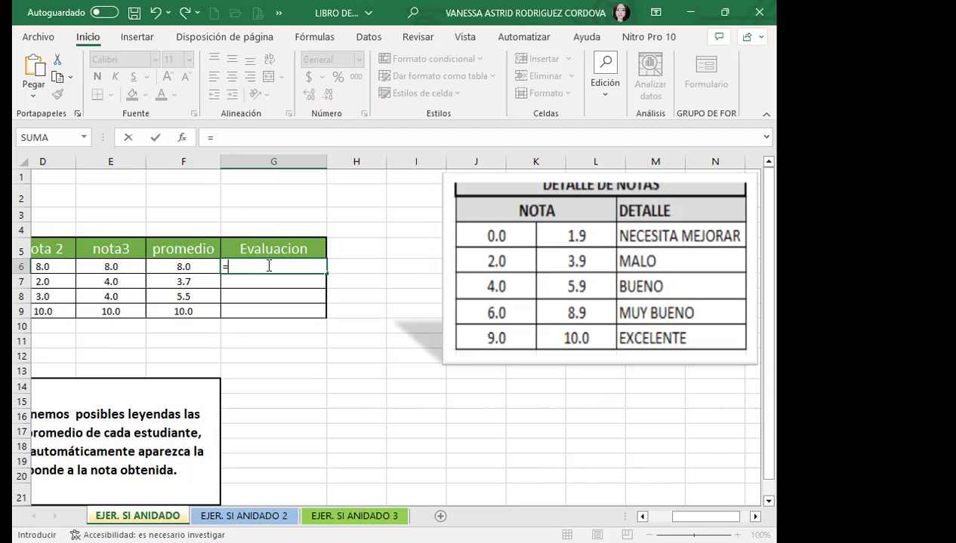
Return to G6's formula and add the SI function, so it reads =SI(.
click(123, 450)
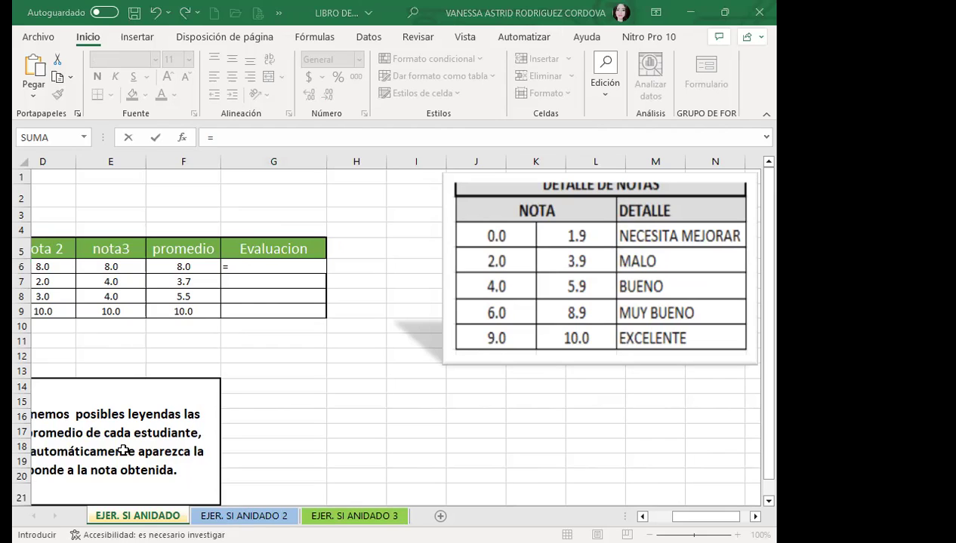
click(252, 272)
click(254, 264)
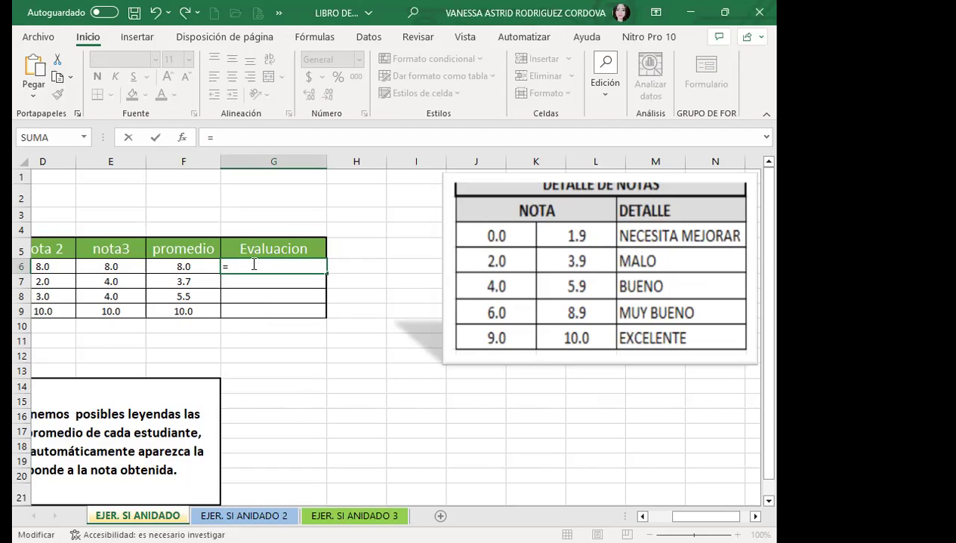
text(SI)
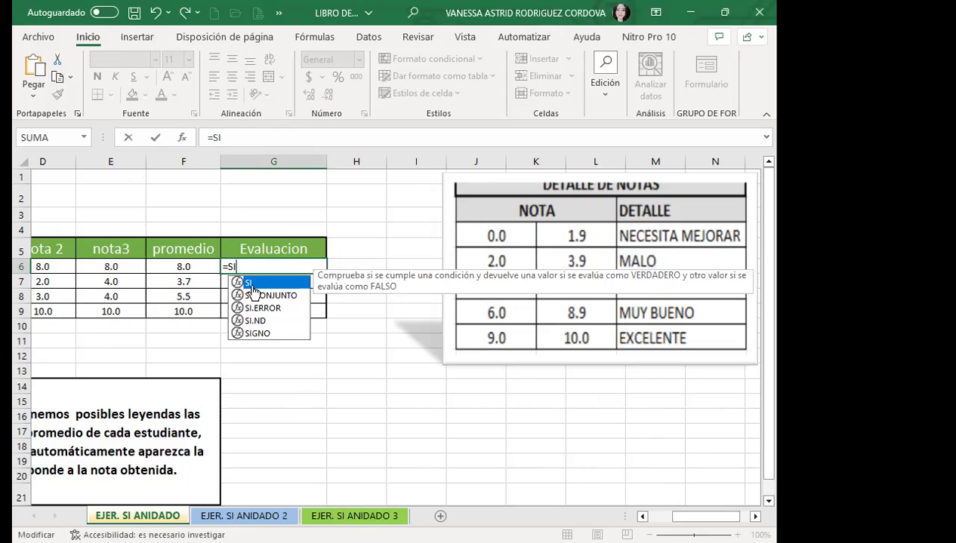
text(()
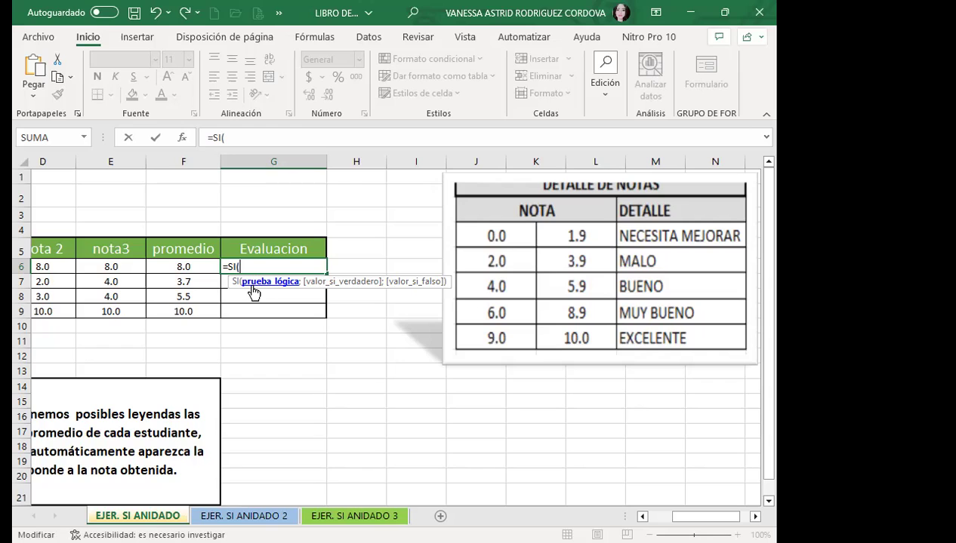
Enter the first test F6=9 returning "EXCELENTE" and open a nested SI.
click(190, 267)
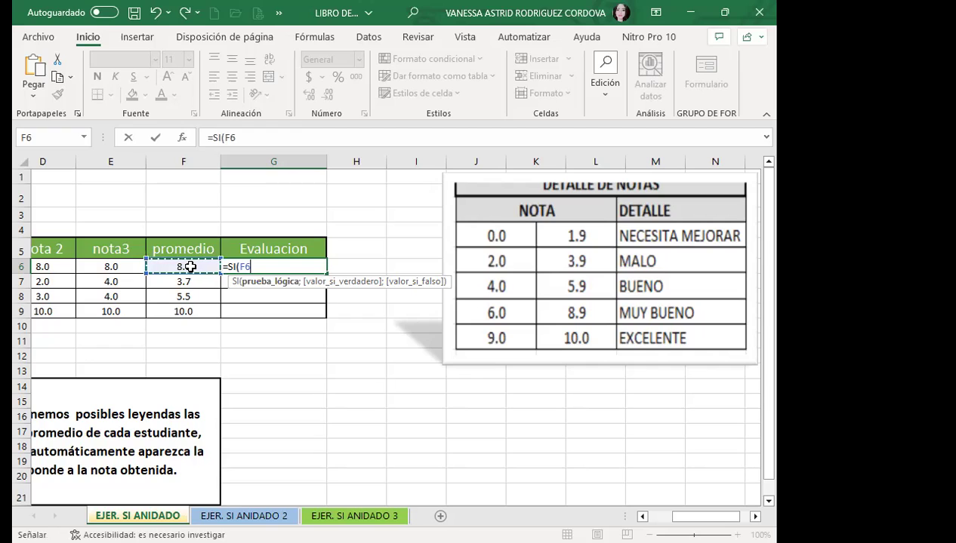
text(=9)
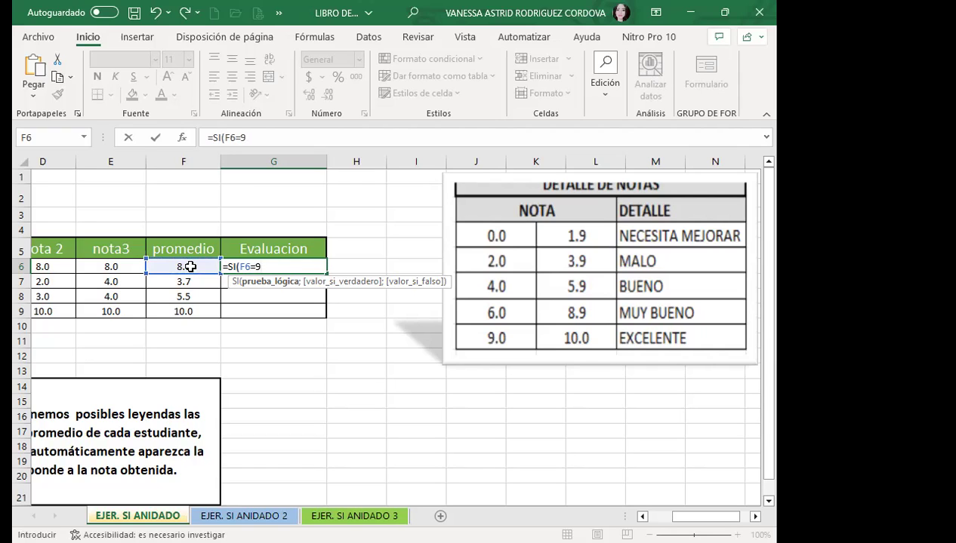
text(;")
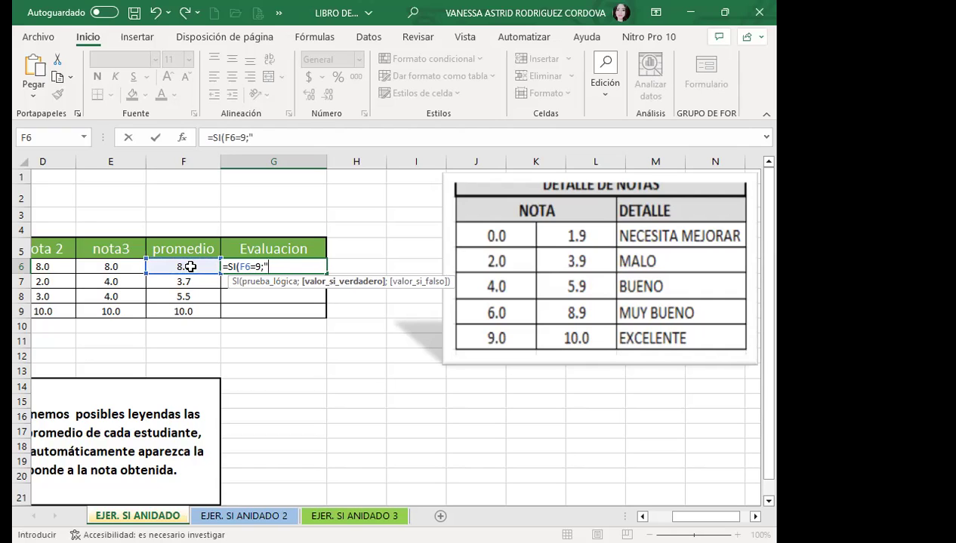
text(EXCELENTE)
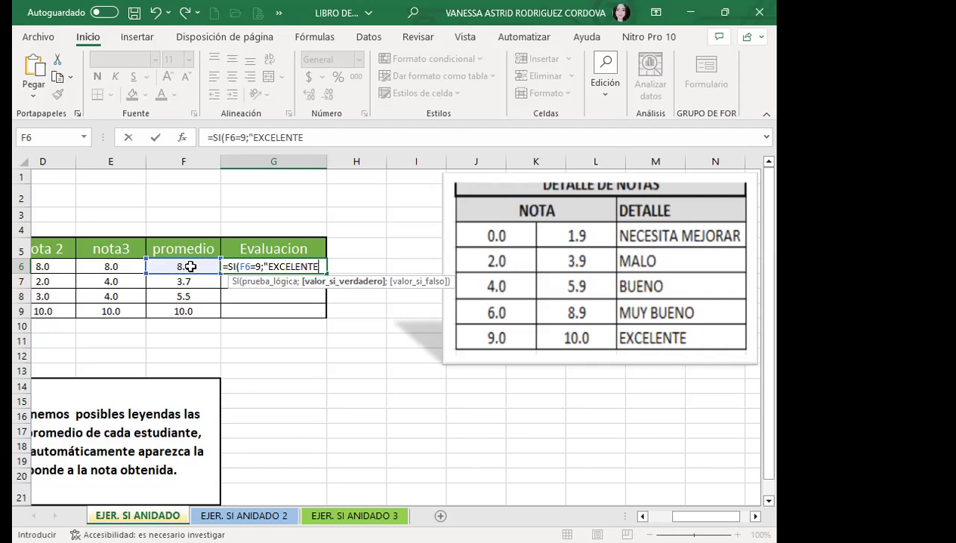
text(")
text(;)
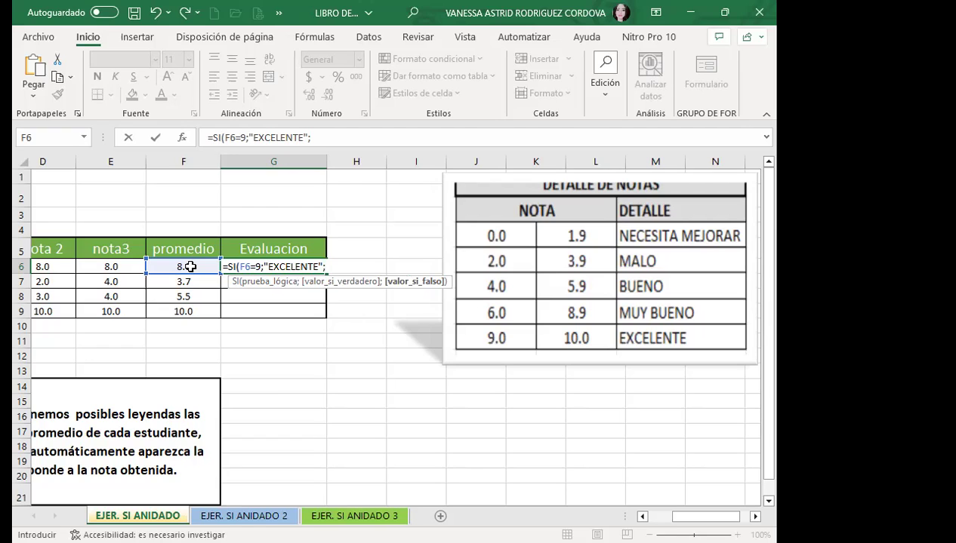
text(SI)
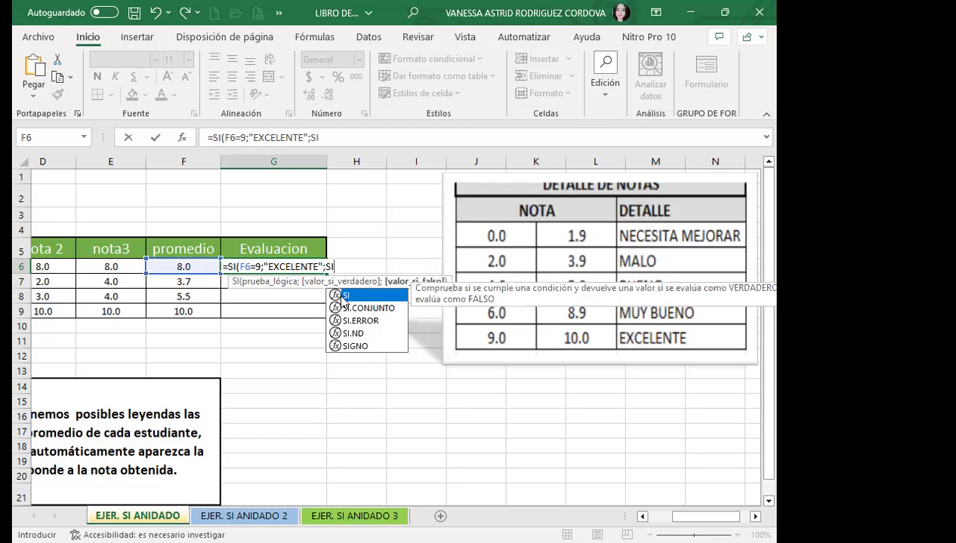
text(()
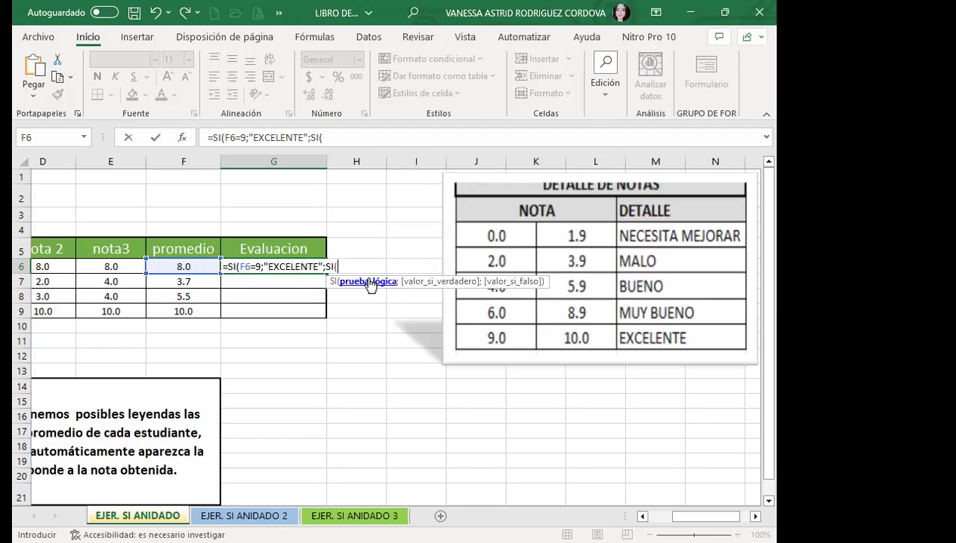
Add the F6 reference as the start of the nested SI's test.
click(181, 264)
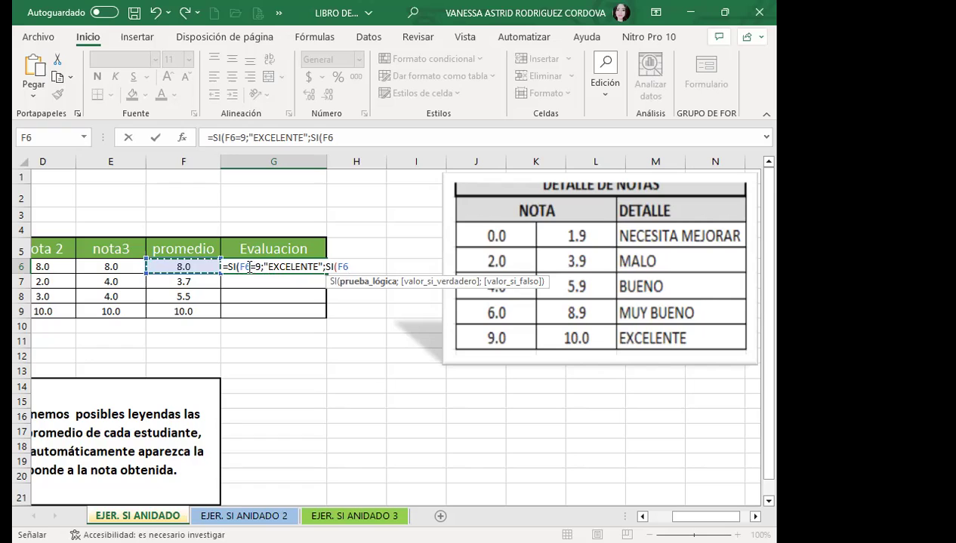
Correct the first condition from F6=9 to F6>=9.
click(249, 268)
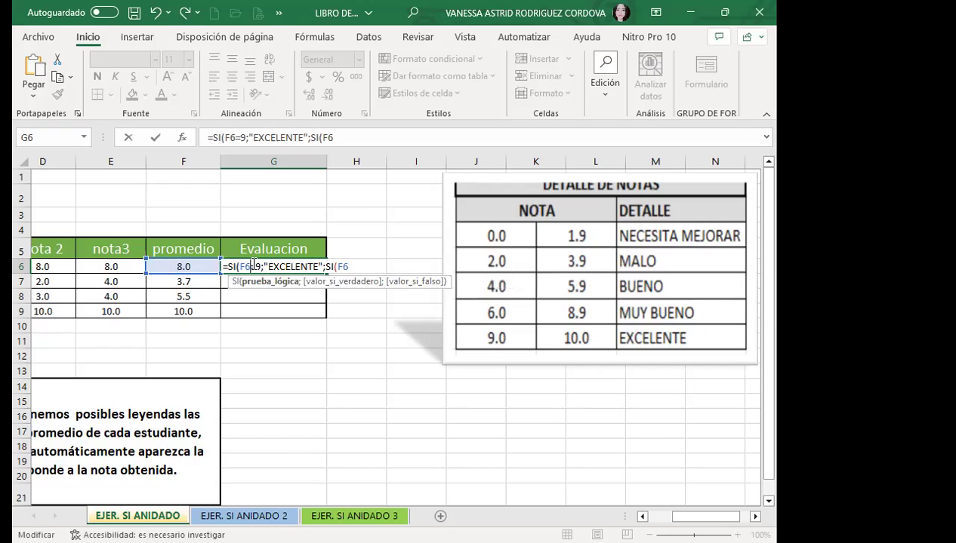
text(>)
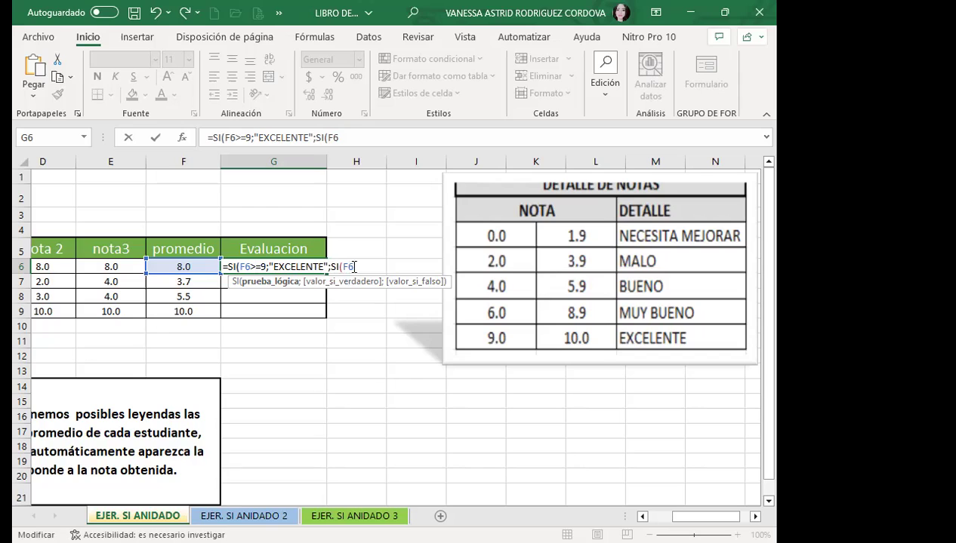
click(354, 266)
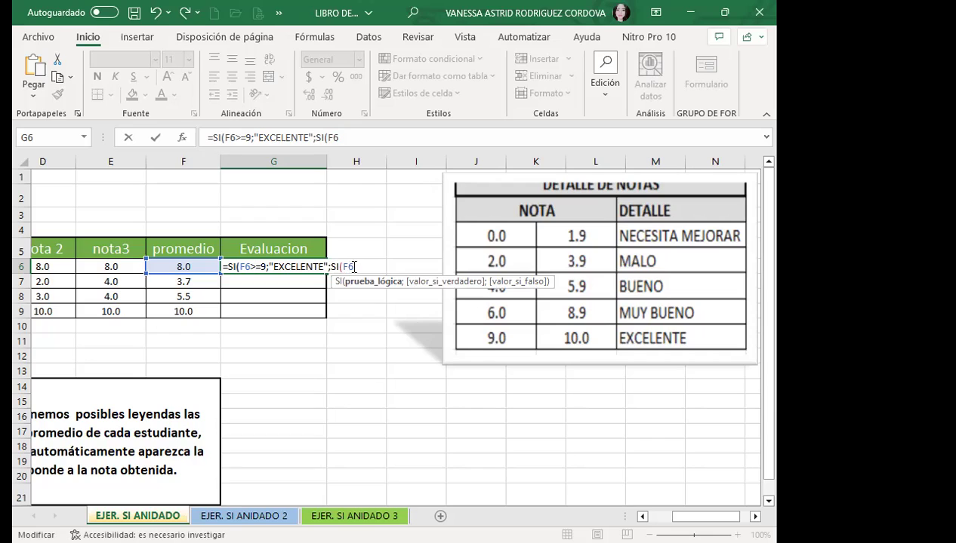
Complete the second test F6>=6 returning "MUY BUENO" and begin a third SI.
text(>)
text(=)
text(6)
text(;)
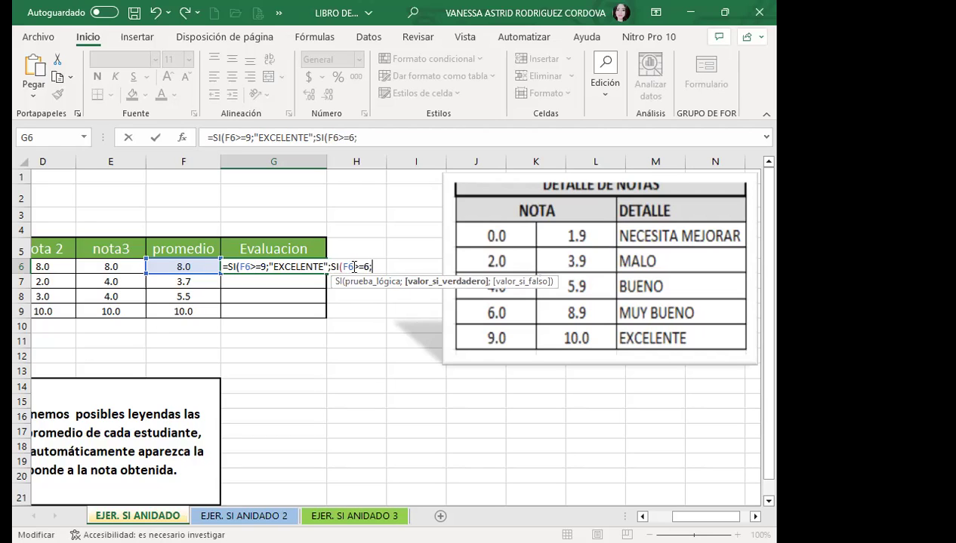
text(")
text(MUY BUENO)
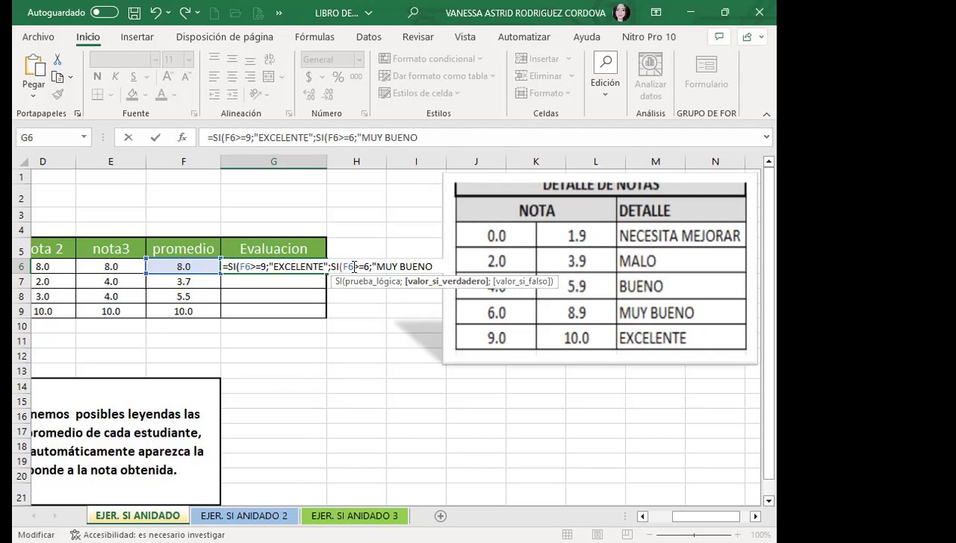
text(")
text(;)
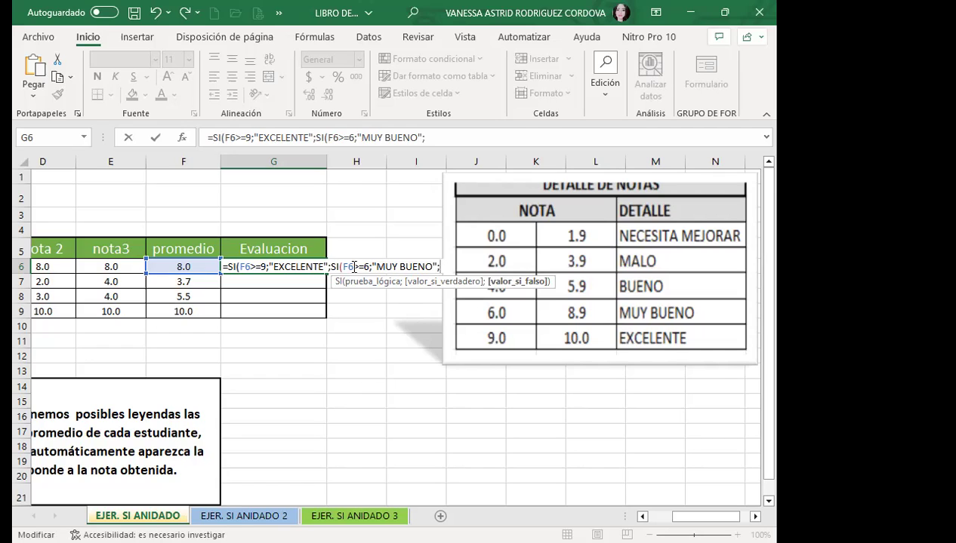
text(SI)
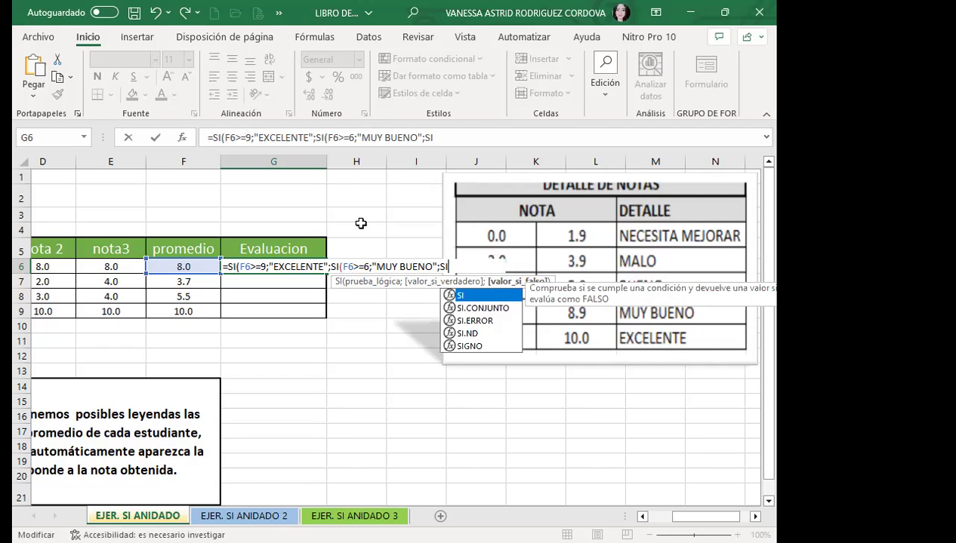
Add the third nested test F6>=4 returning "BUENO".
click(442, 138)
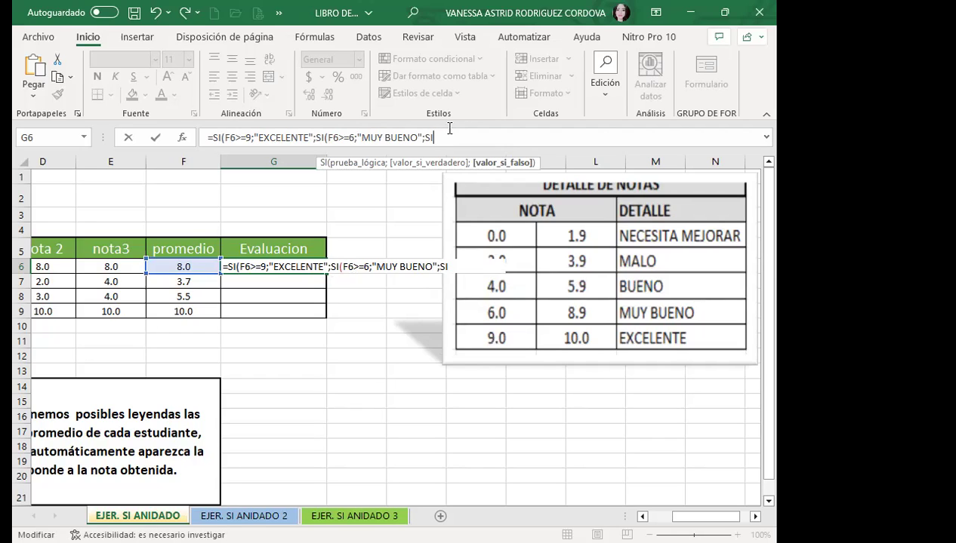
key(BackSpace)
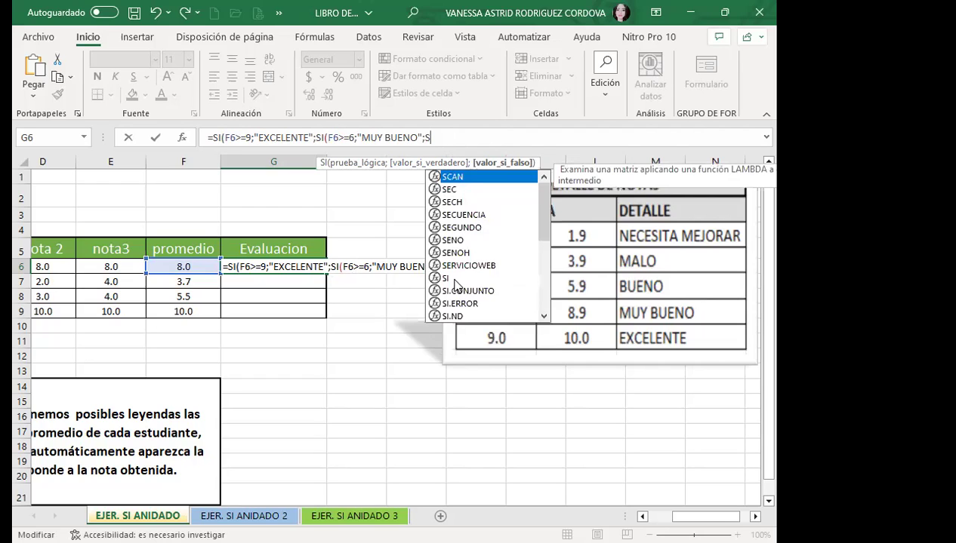
click(456, 279)
key(Tab)
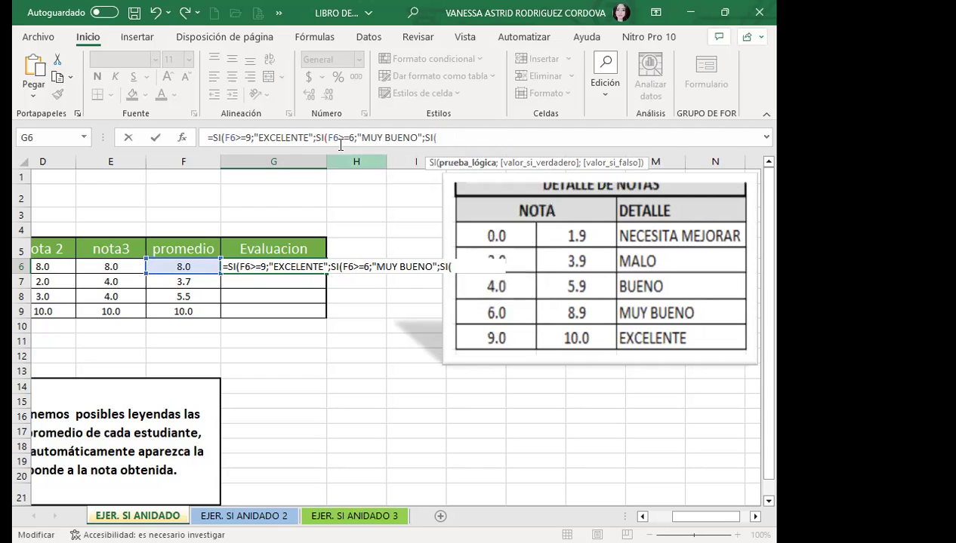
click(182, 266)
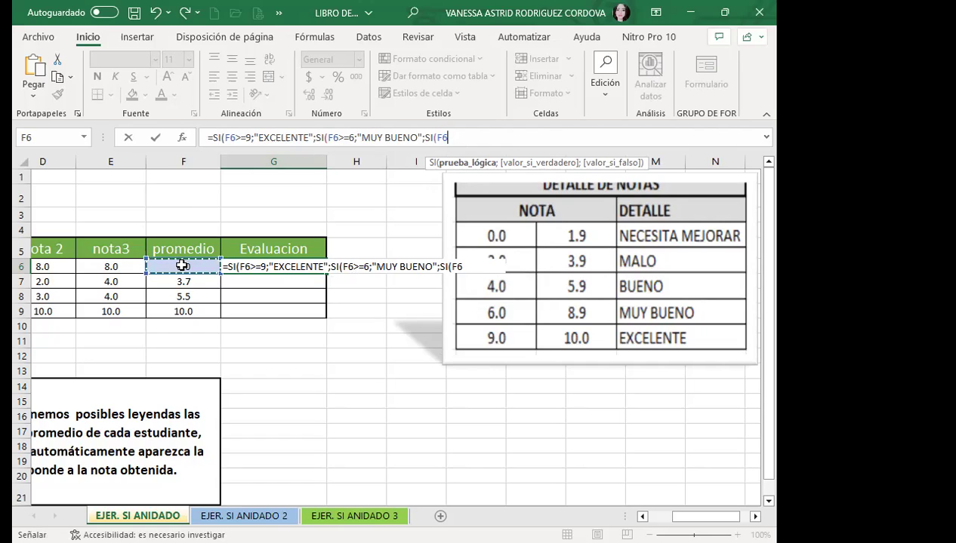
text(>)
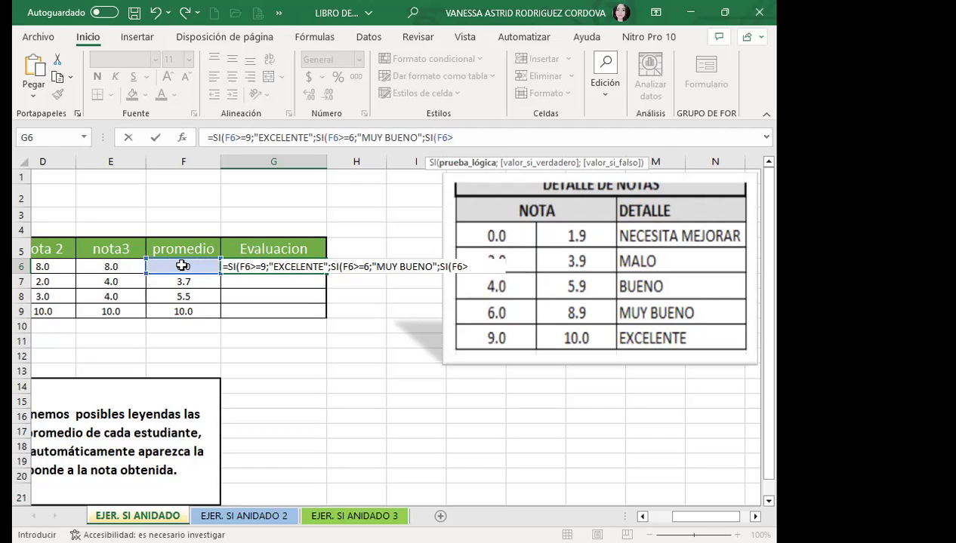
text(=)
text(4)
text(;")
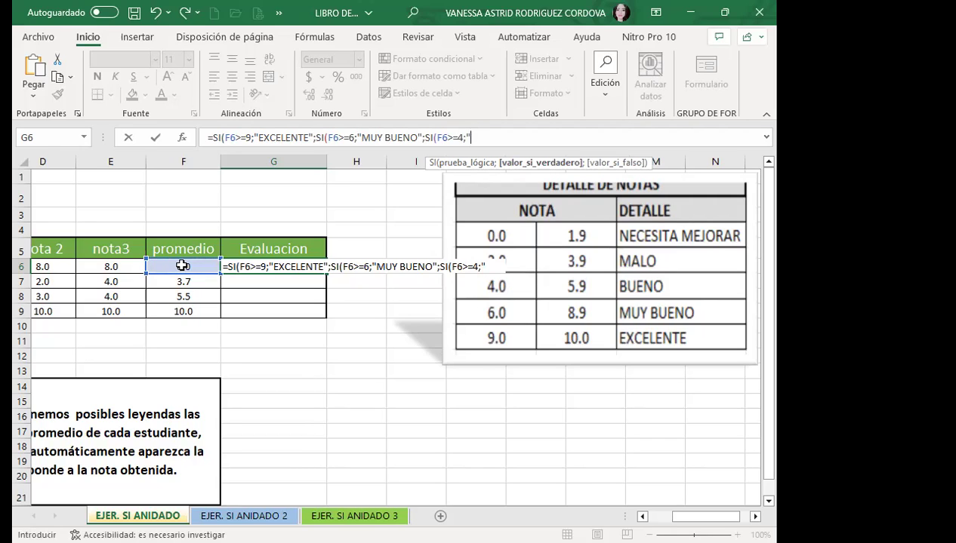
text(BUENO)
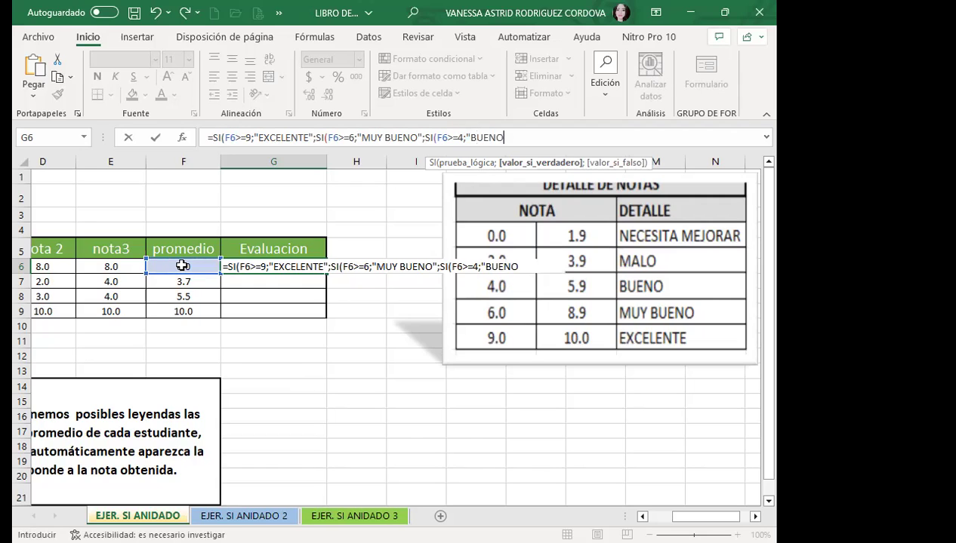
text(")
text(;)
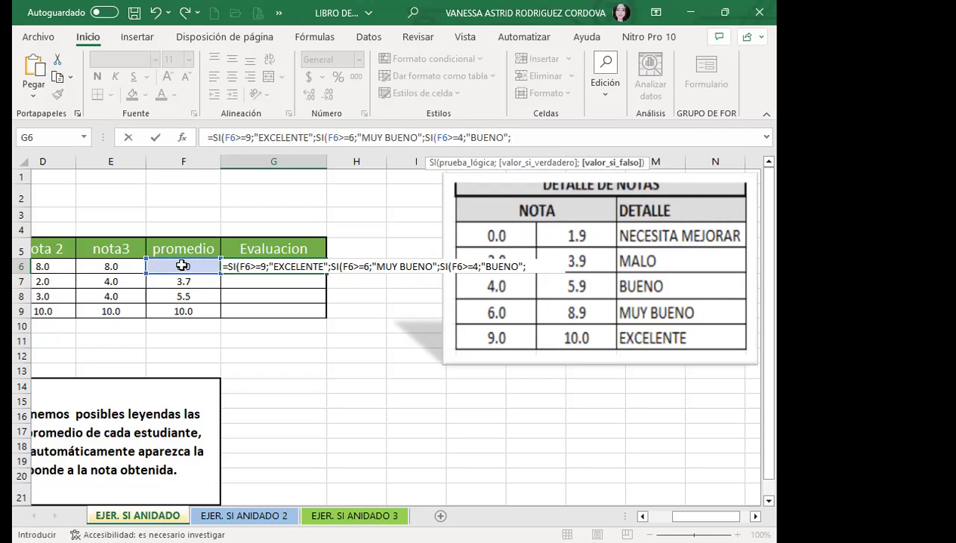
Open a fourth nested SI with the condition F6>=2.
text(S)
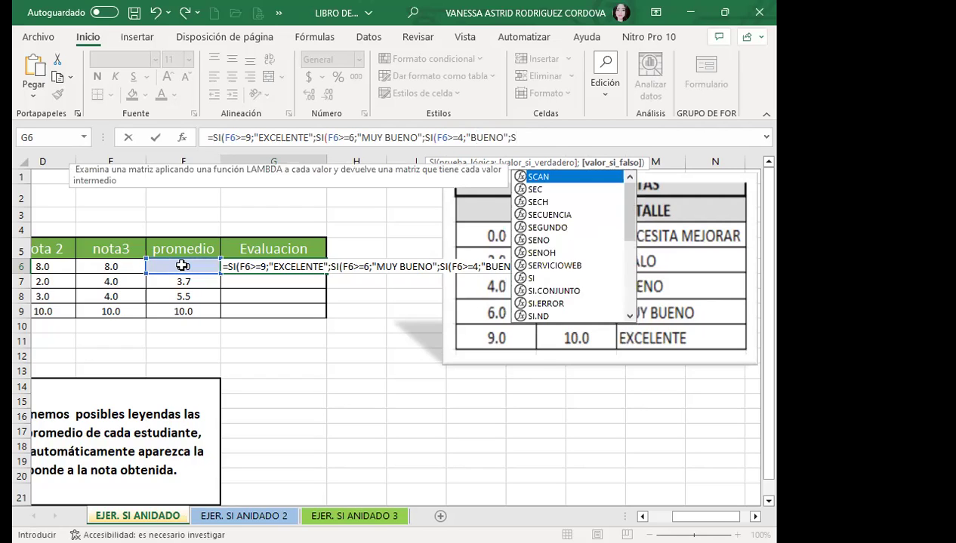
click(539, 281)
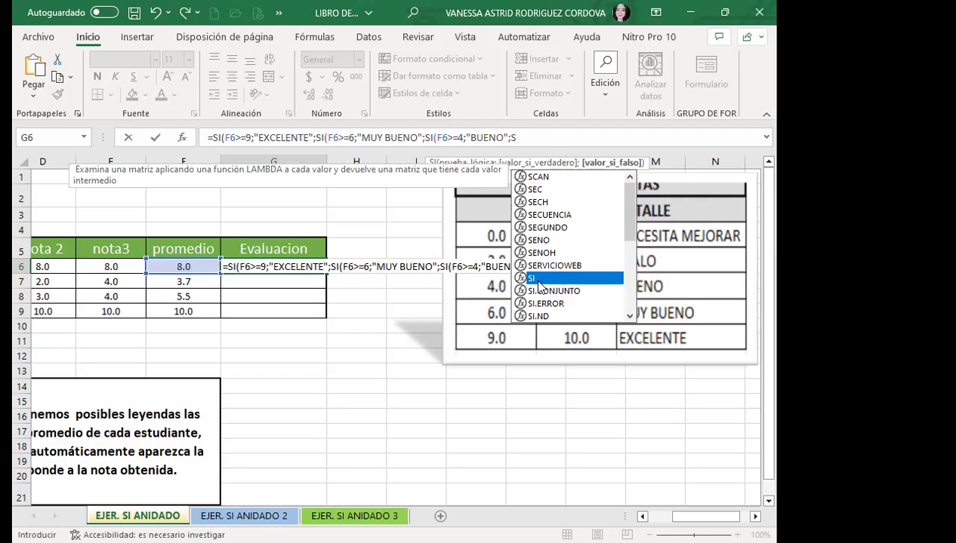
key(Tab)
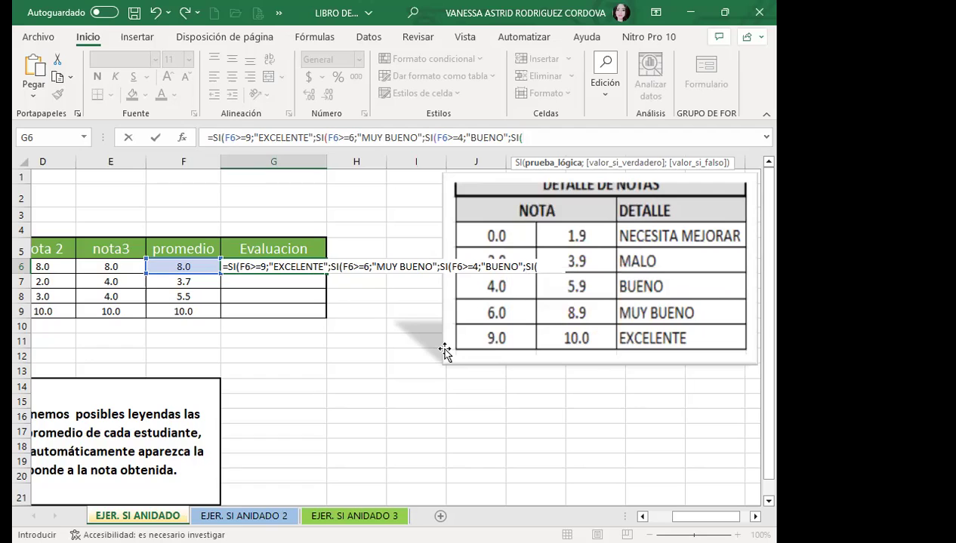
click(196, 265)
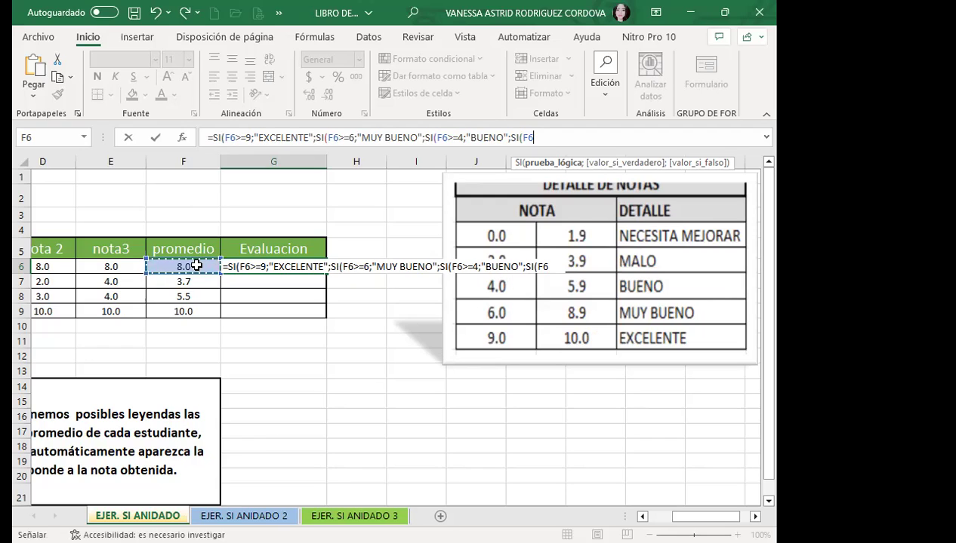
text(>=)
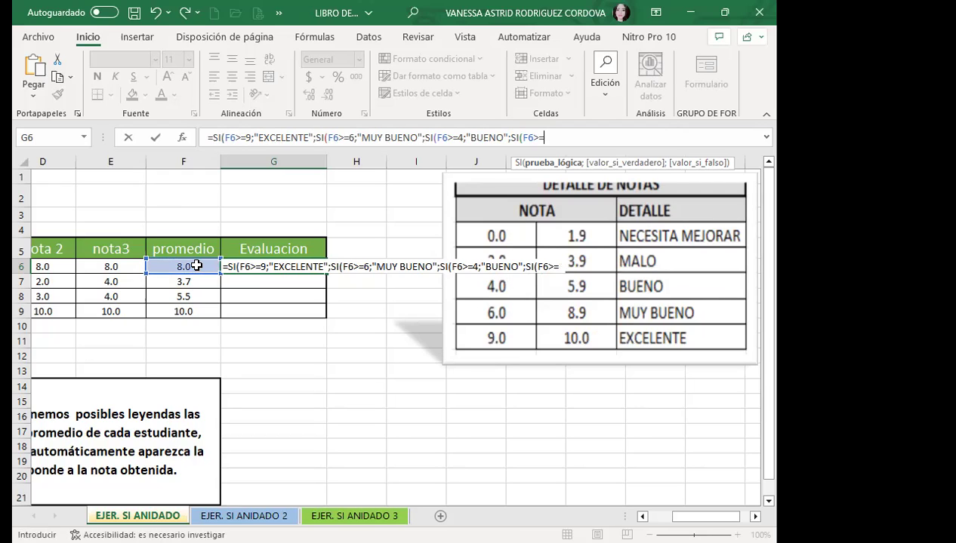
text(2)
text(;)
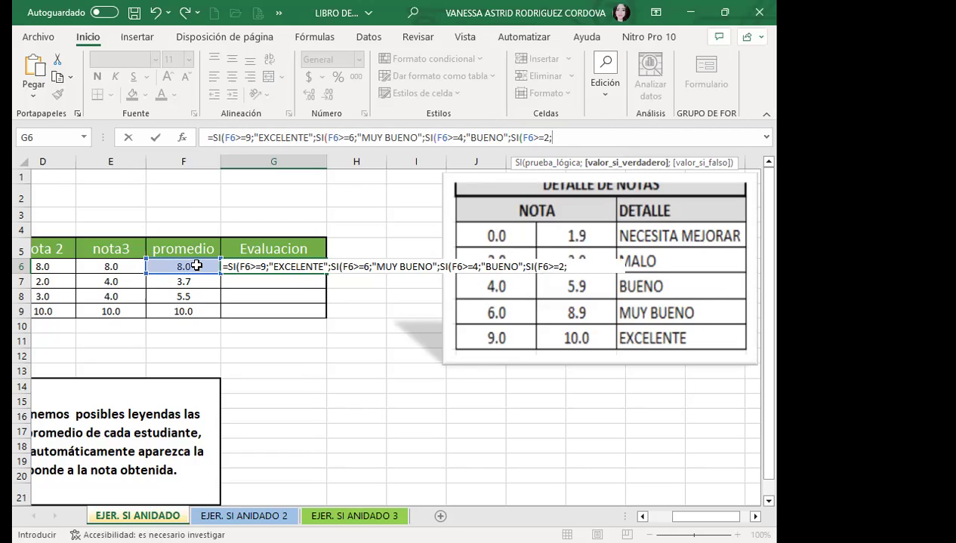
Make F6>=2 return "MALO", with "NECESITA MEJORAR" as the final fallback result.
text(")
text(MALO)
text(")
text(;)
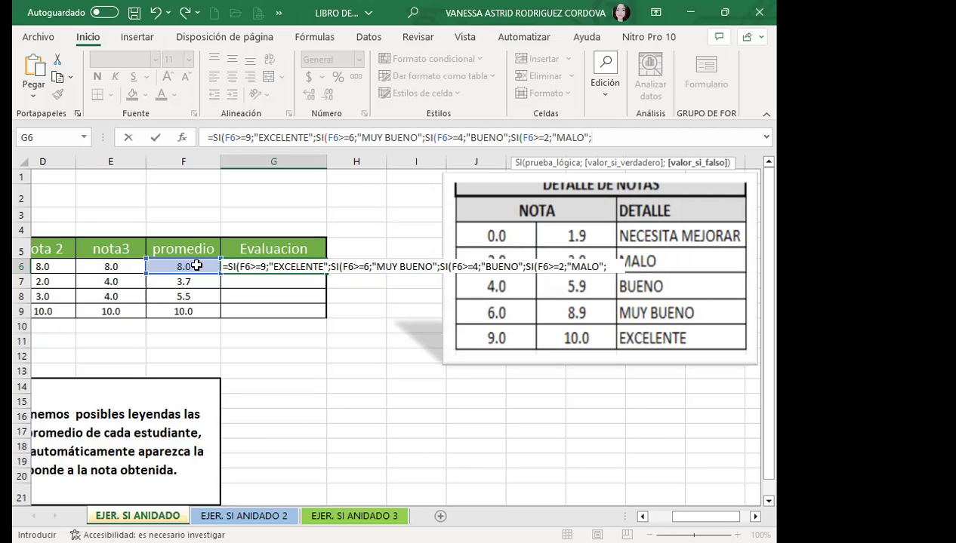
text(")
text(NECESITA MEJORAR)
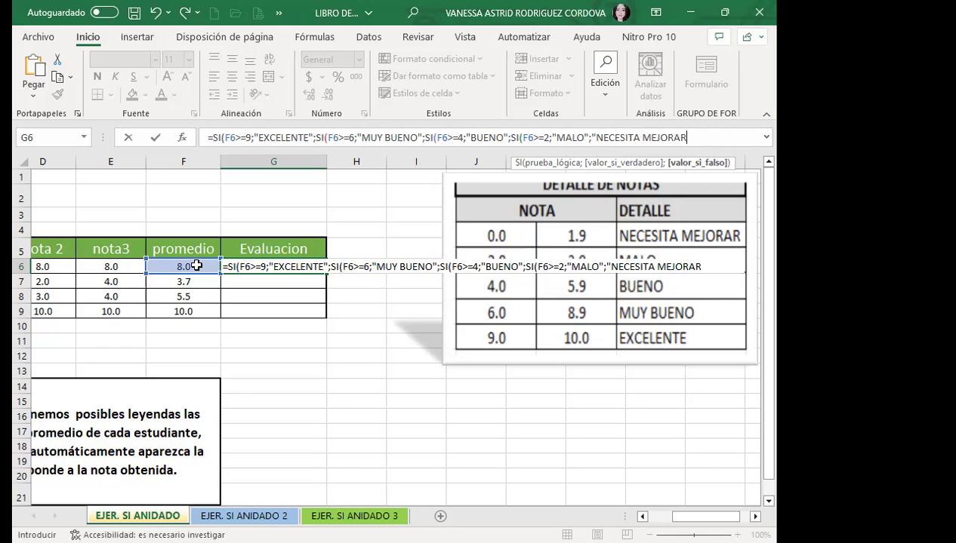
text(")
Close the formula with four parentheses and enter it, showing MUY BUENO for 8.0.
text())
text())
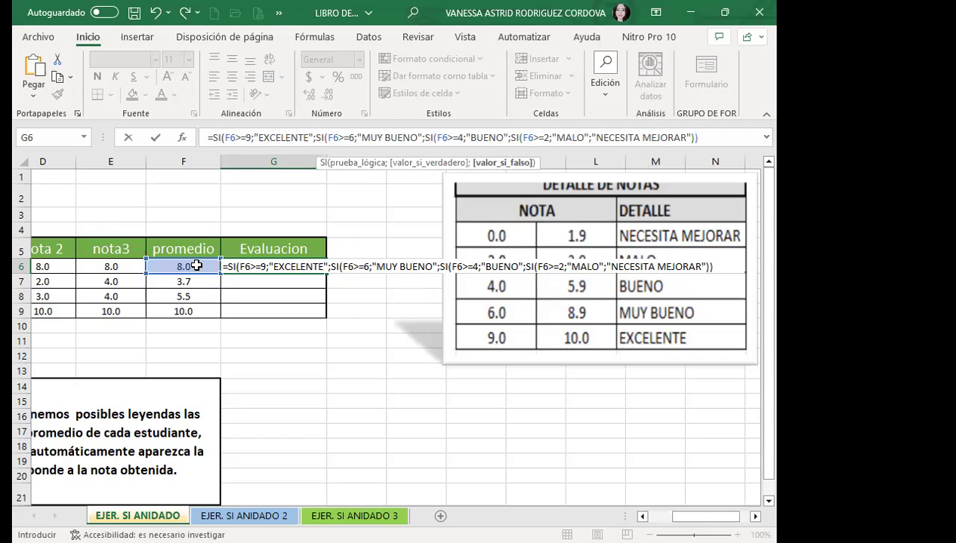
text())
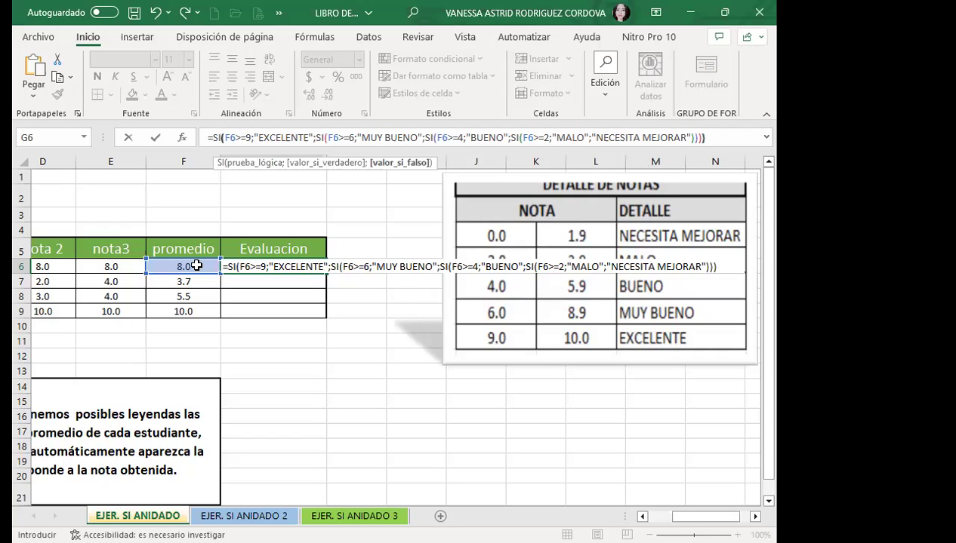
text())
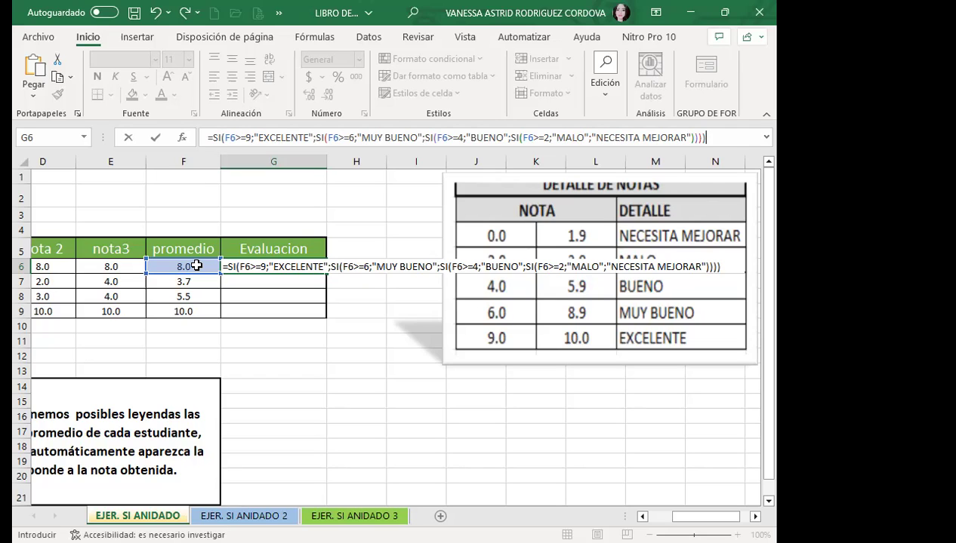
key(Return)
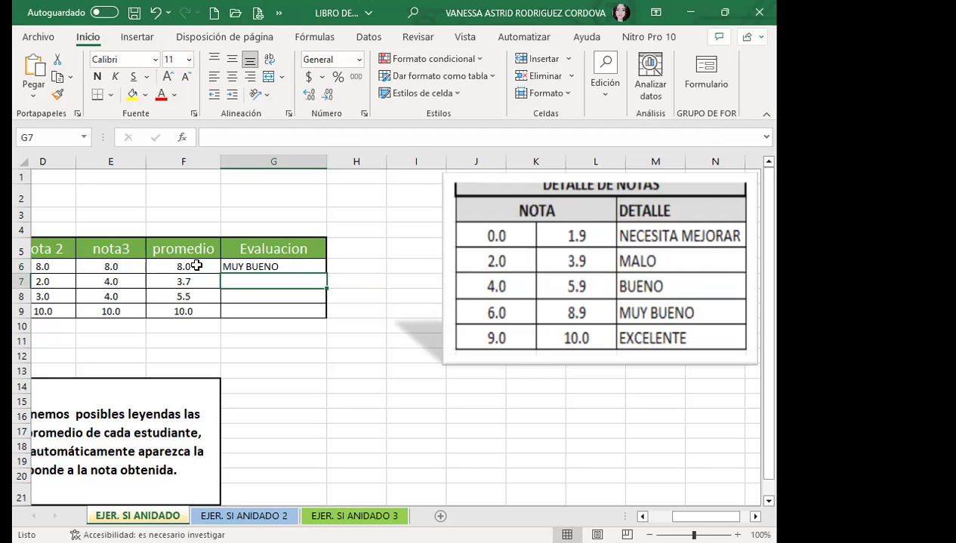
Copy the G6 evaluation formula down through G9, giving MALO, BUENO and EXCELENTE.
click(302, 269)
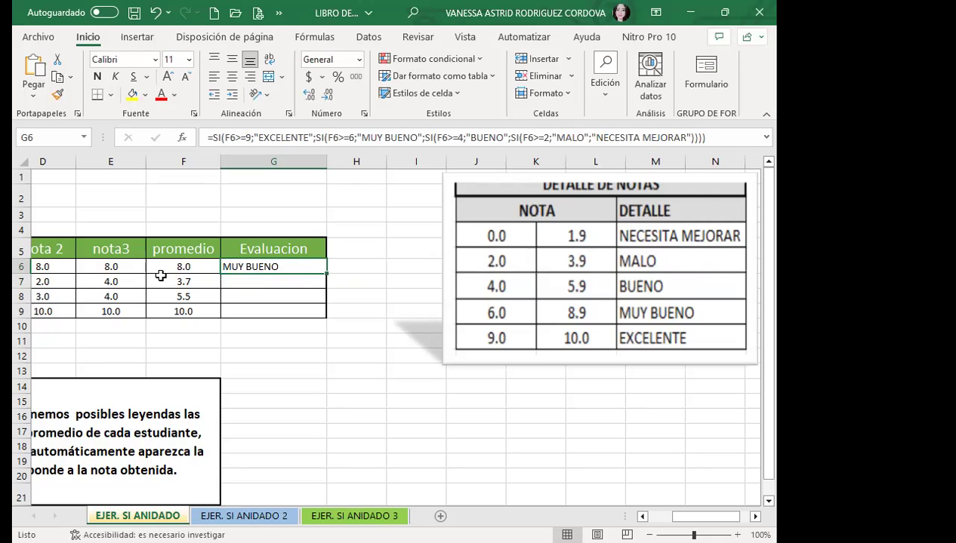
mouse_move(326, 272)
mouse_down()
mouse_move(313, 297)
mouse_move(315, 268)
mouse_up()
drag(324, 275, 326, 313)
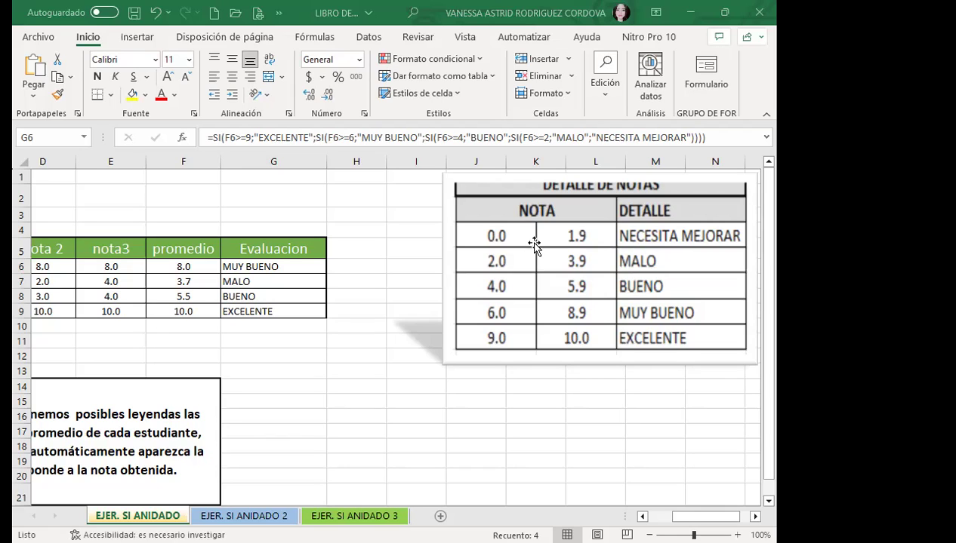
double_click(326, 273)
click(275, 267)
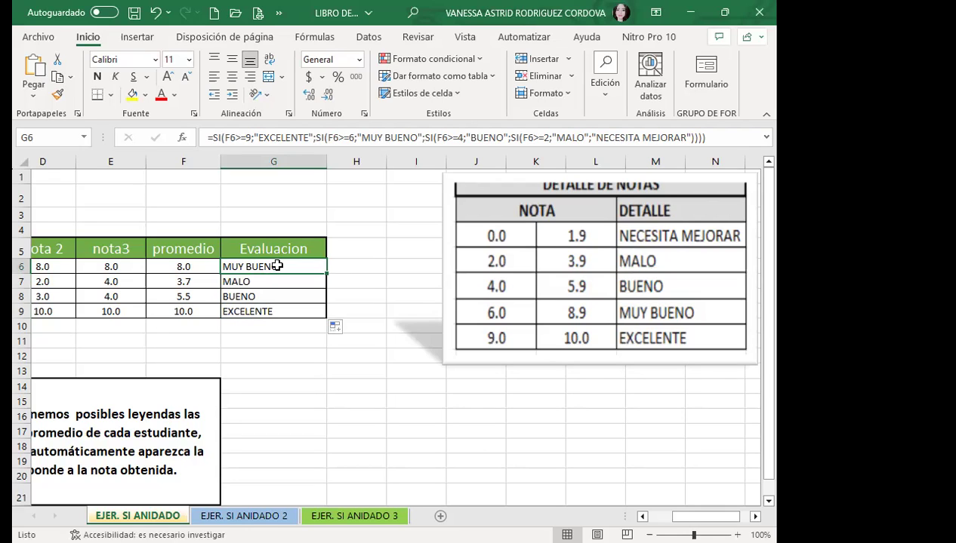
Set the second student's nota3 (E7) and nota 2 (D7) to 0, then review the G6 formula.
click(126, 279)
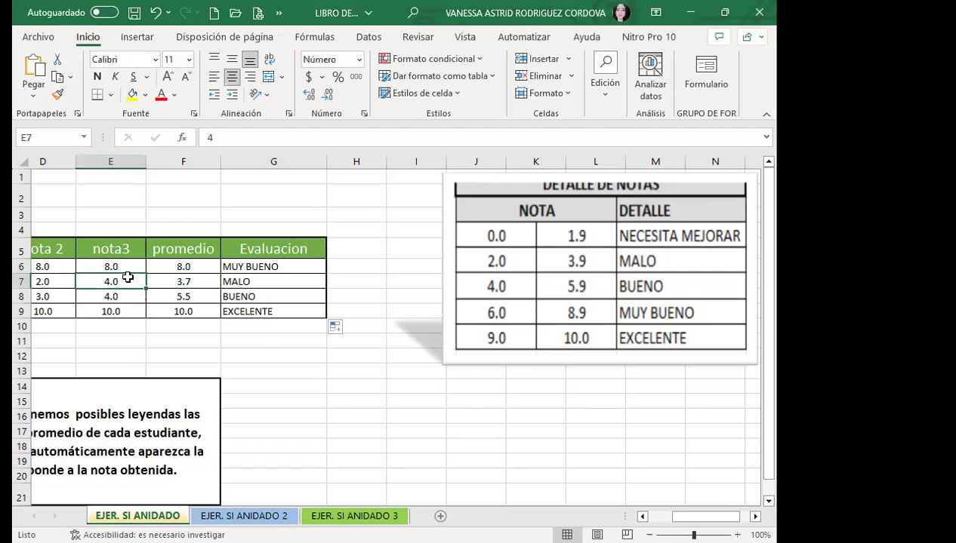
text(0)
key(Return)
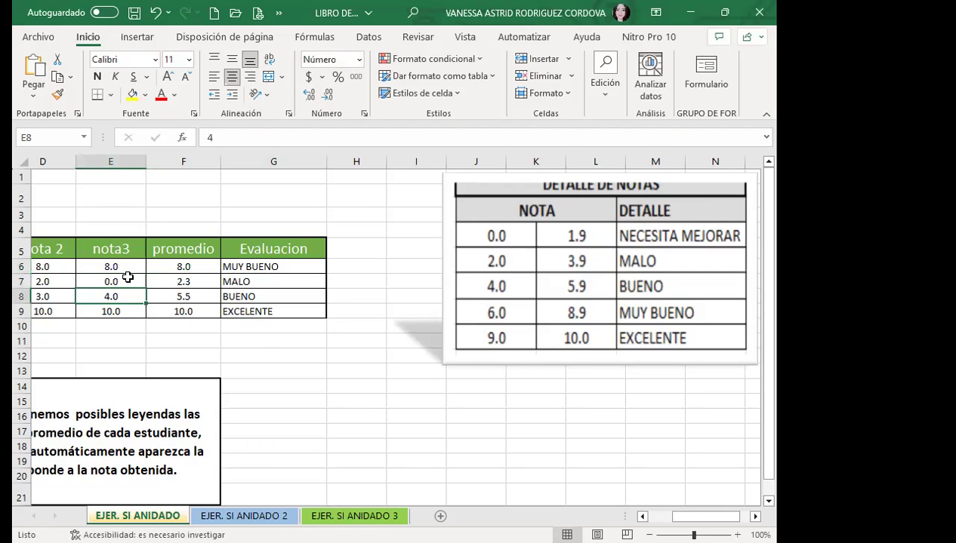
key(Up)
key(Left)
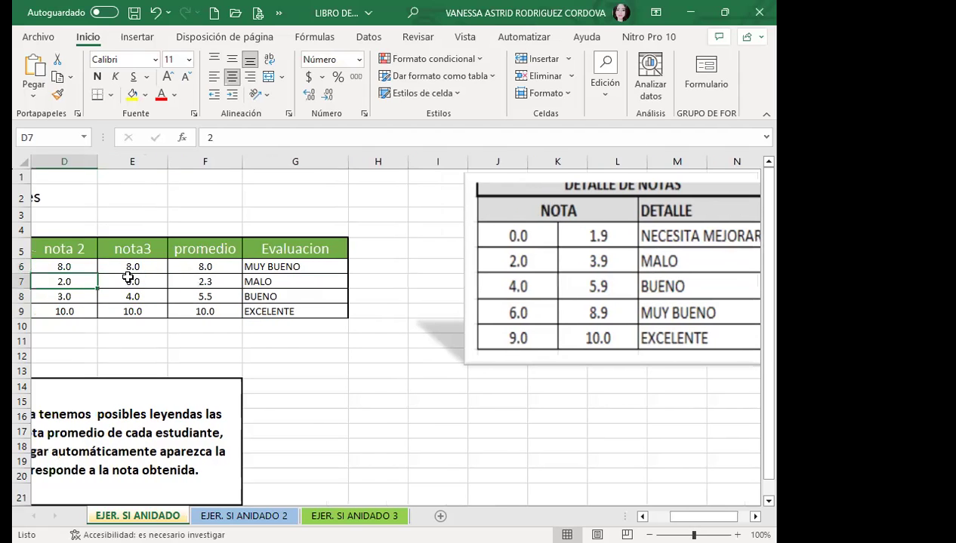
text(0)
key(Return)
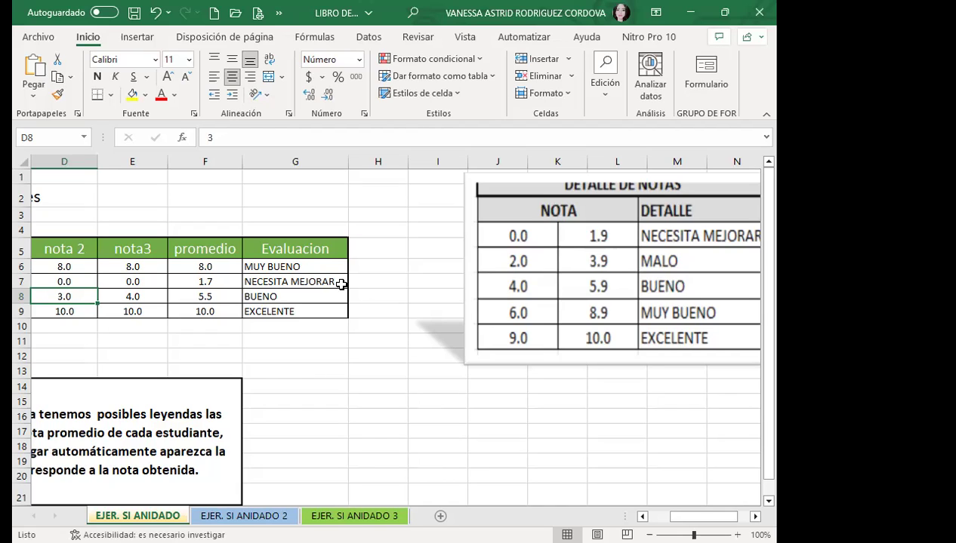
click(304, 265)
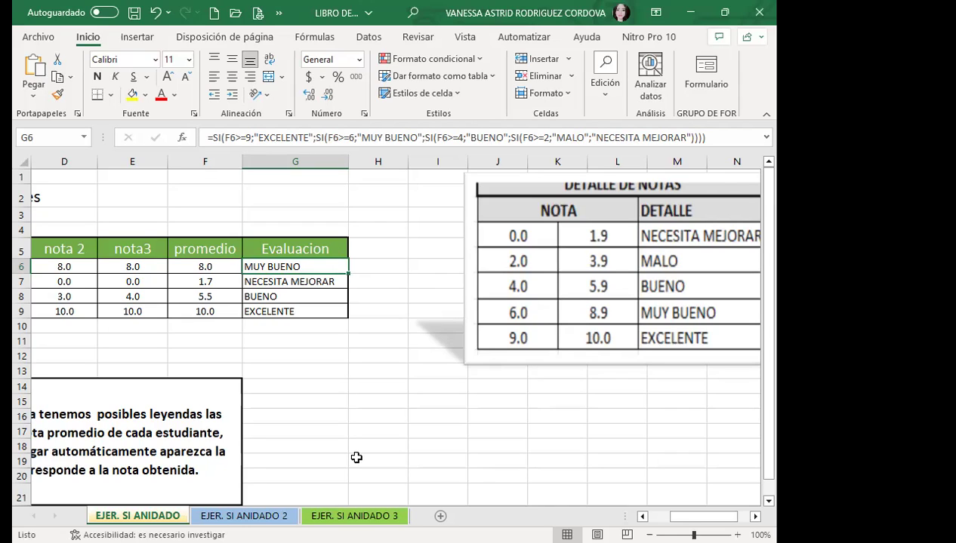
Switch to the EJER. SI ANIDADO 2 sheet listing the EDAD ages.
click(254, 515)
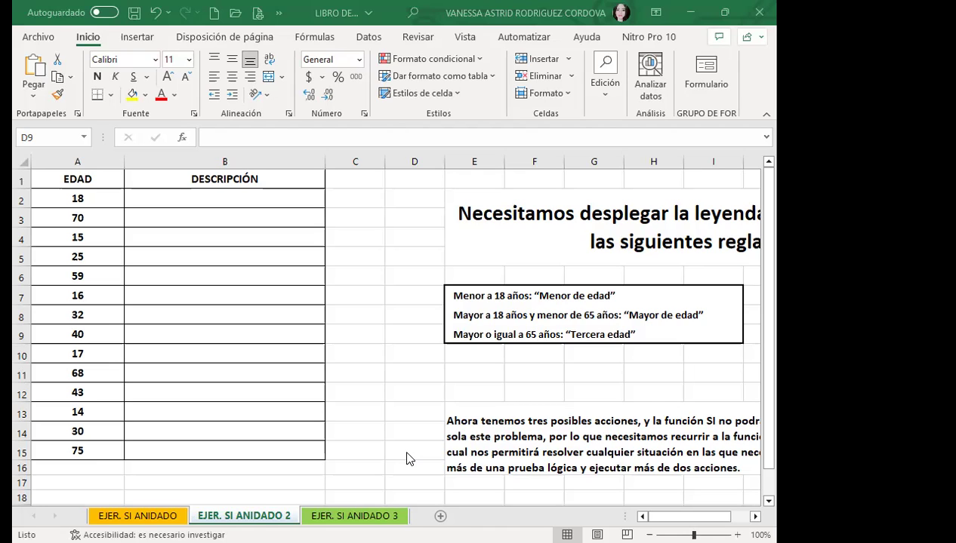
In B2, start the formula testing A2>=65 for "TERCERA EDAD" and open a second SI.
click(259, 198)
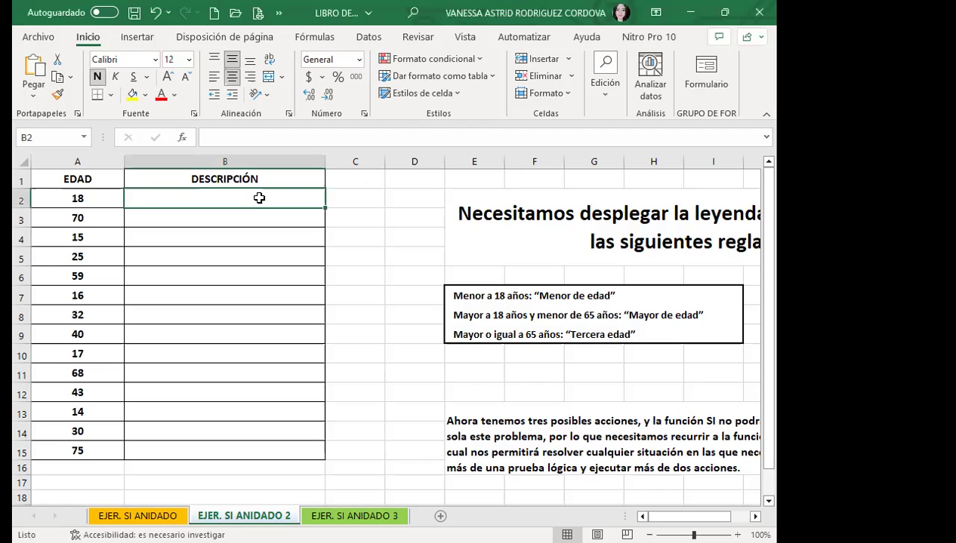
double_click(259, 197)
text(0SI)
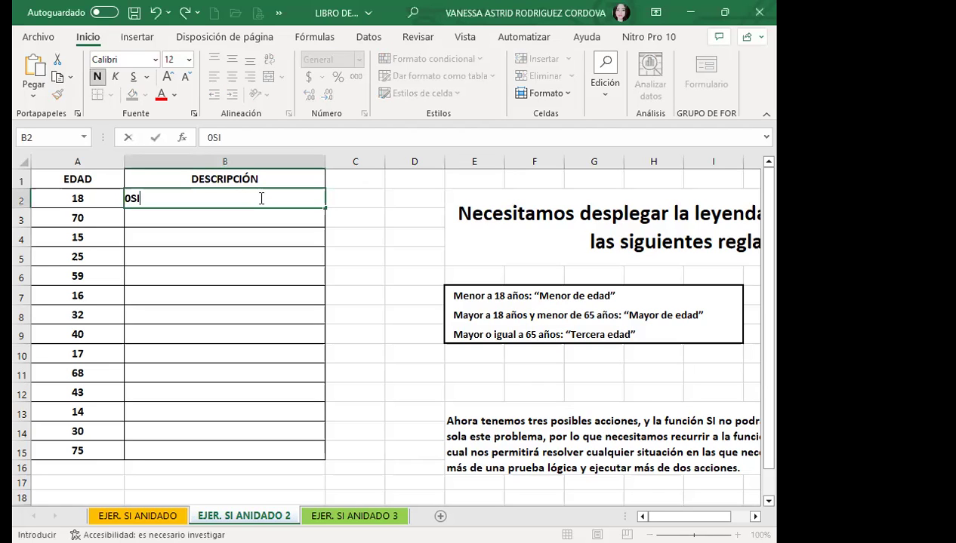
key(BackSpace)
key(BackSpace)
key(BackSpace)
text(=)
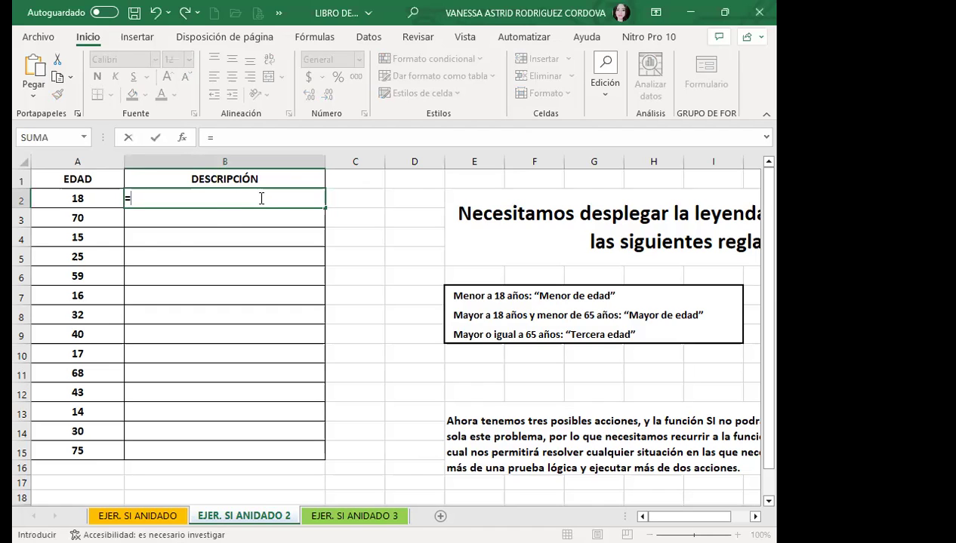
text(SI)
double_click(174, 218)
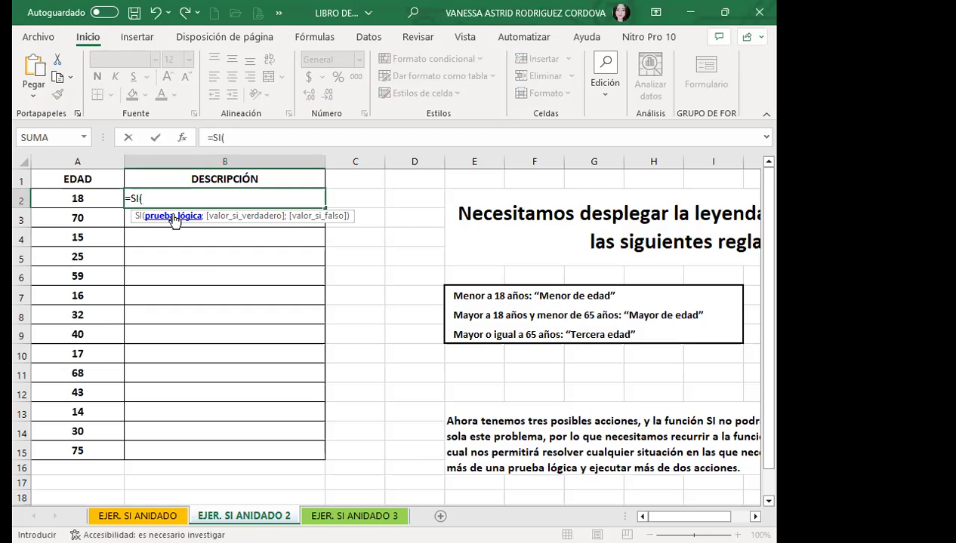
click(103, 198)
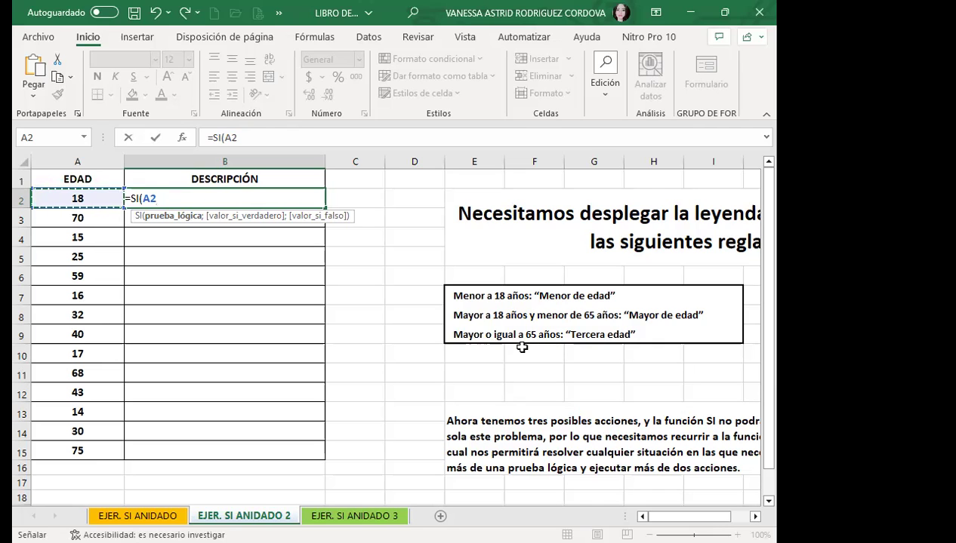
text(>)
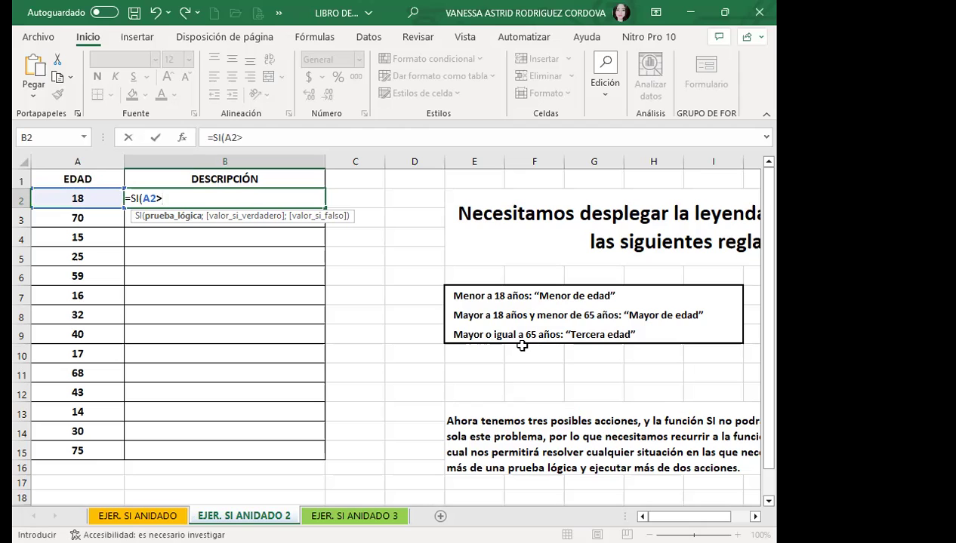
text(=)
text(65)
text(:")
text(TERCERDA)
key(BackSpace)
key(BackSpace)
key(BackSpace)
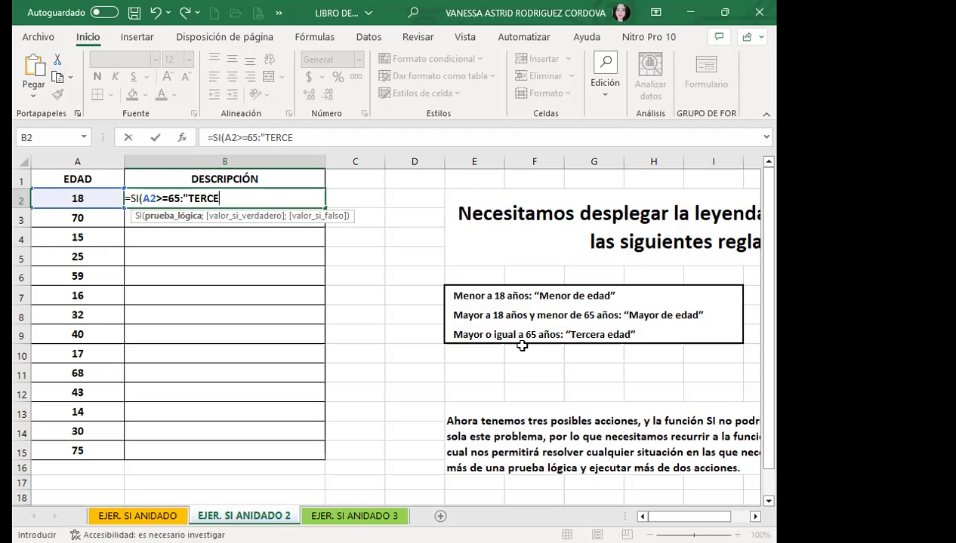
text(RA EDAD")
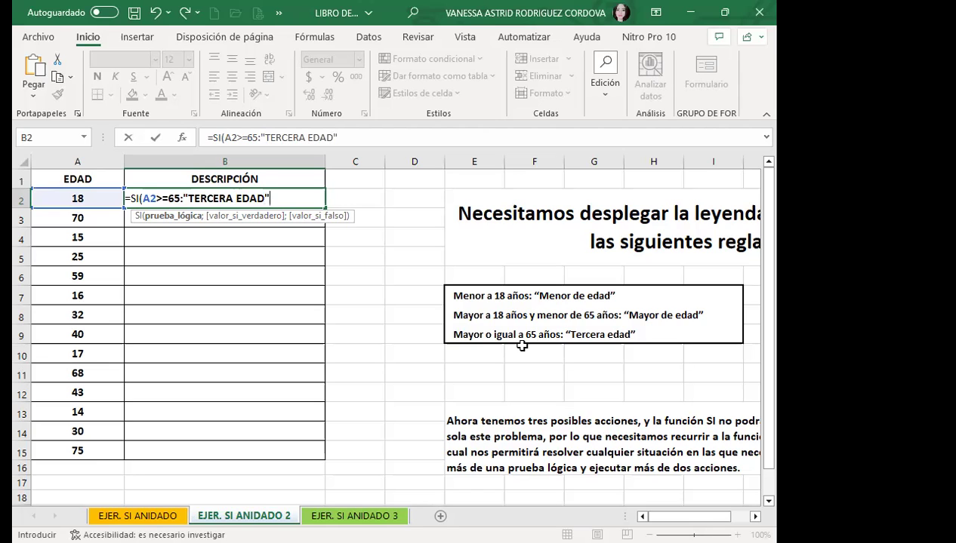
text(;)
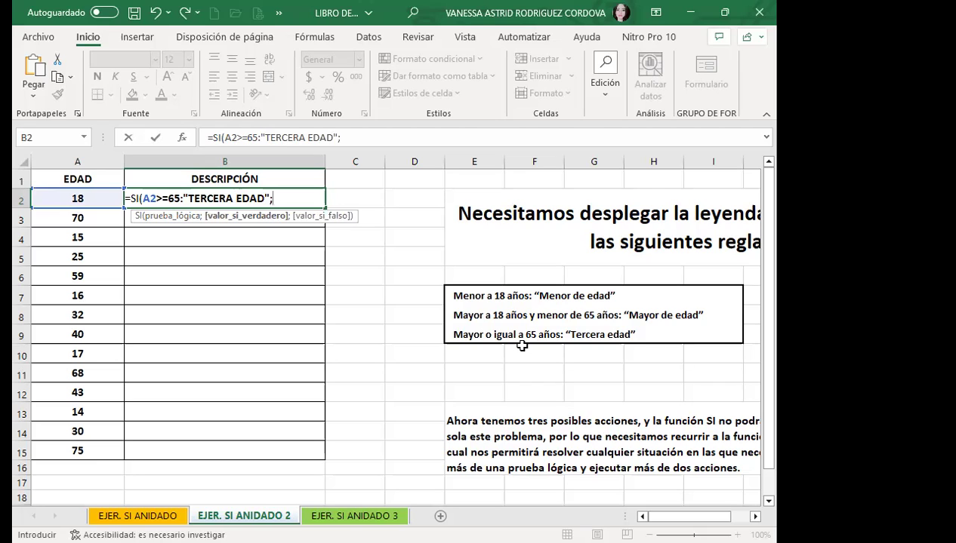
text(SI)
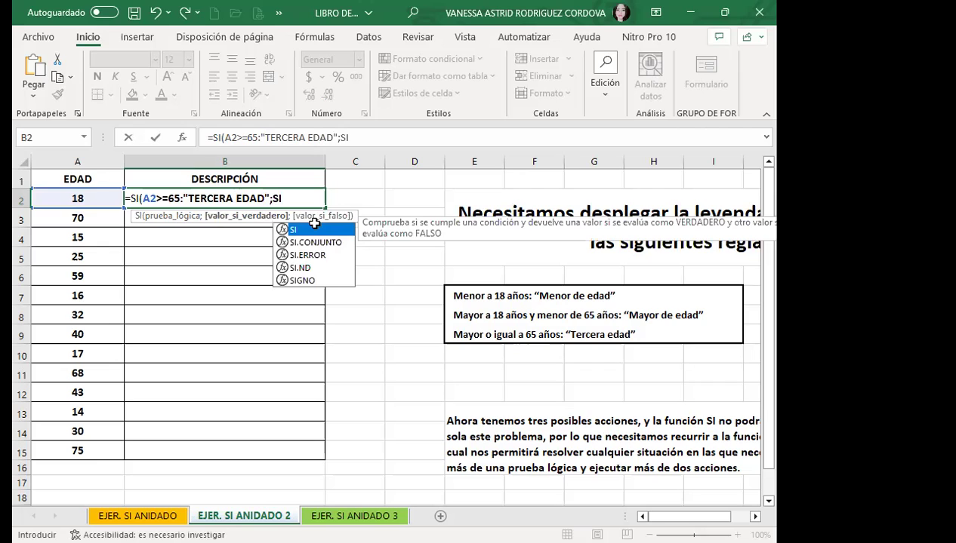
text(()
Add the inner test SI(A2>=18;"MAYOR DE EDAD";"MENOR DE EDAD") with closing parentheses to B2.
click(96, 194)
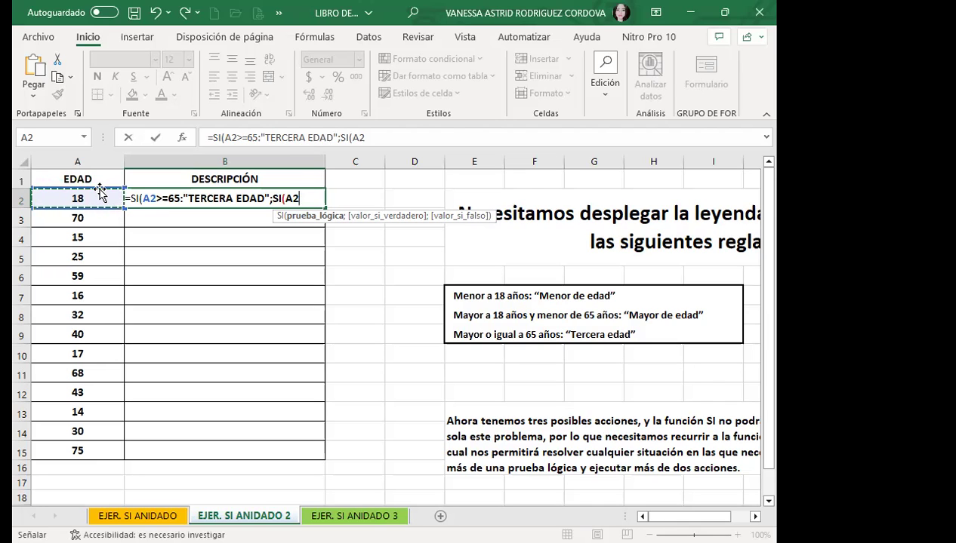
text(>)
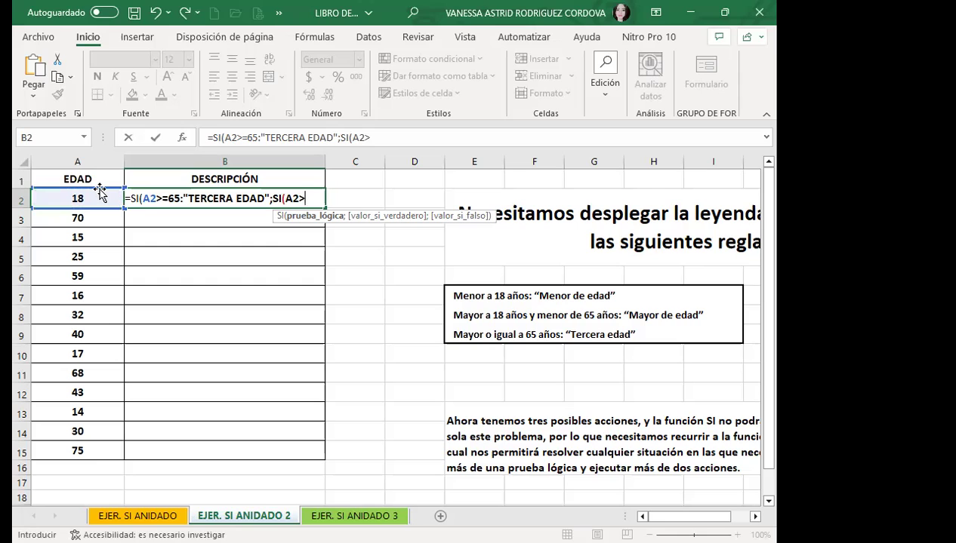
text(=18)
text(:)
key(BackSpace)
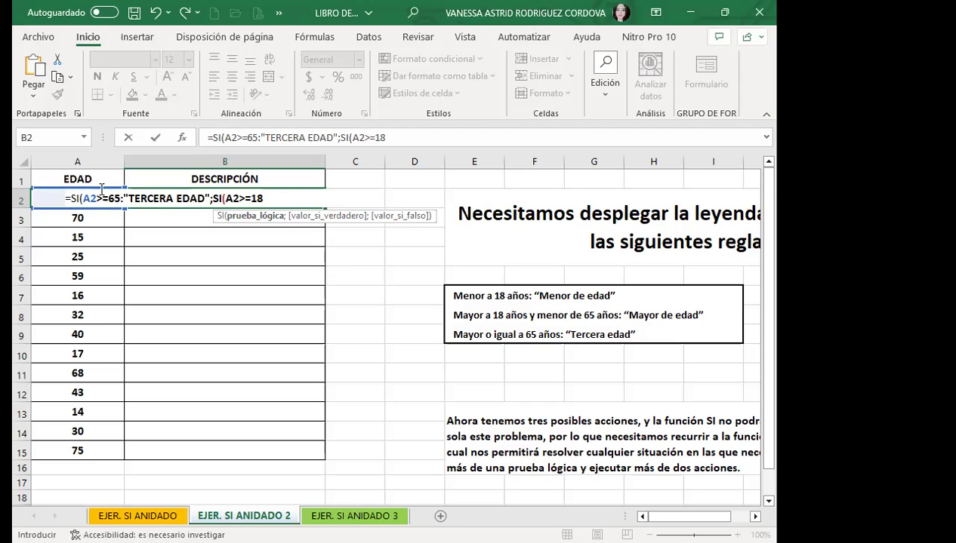
text(;")
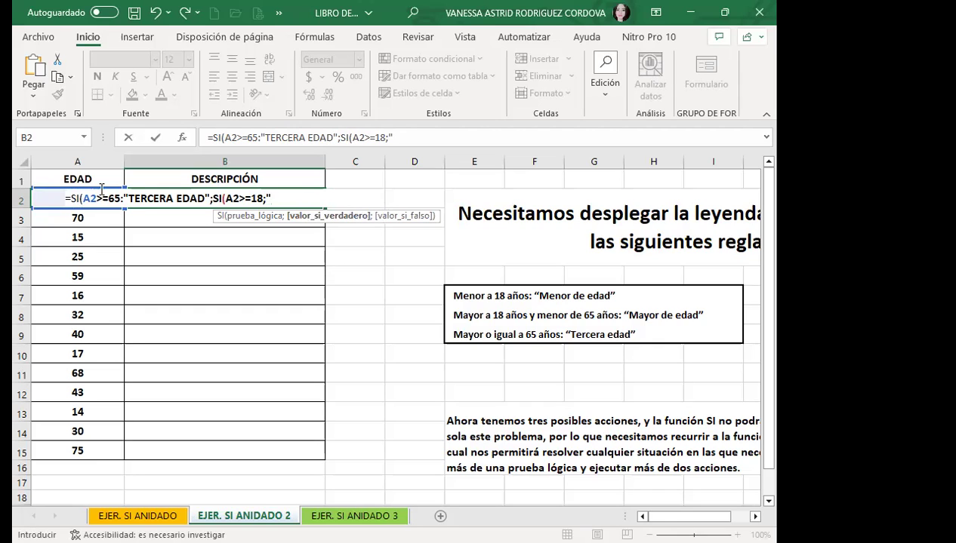
text(MAYOR DE EDAD!)
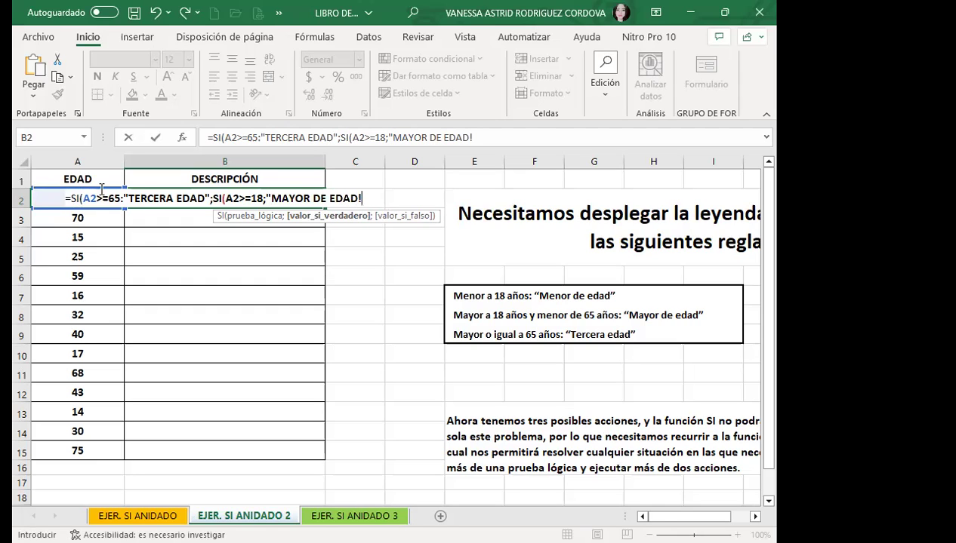
key(BackSpace)
text(")
text(;)
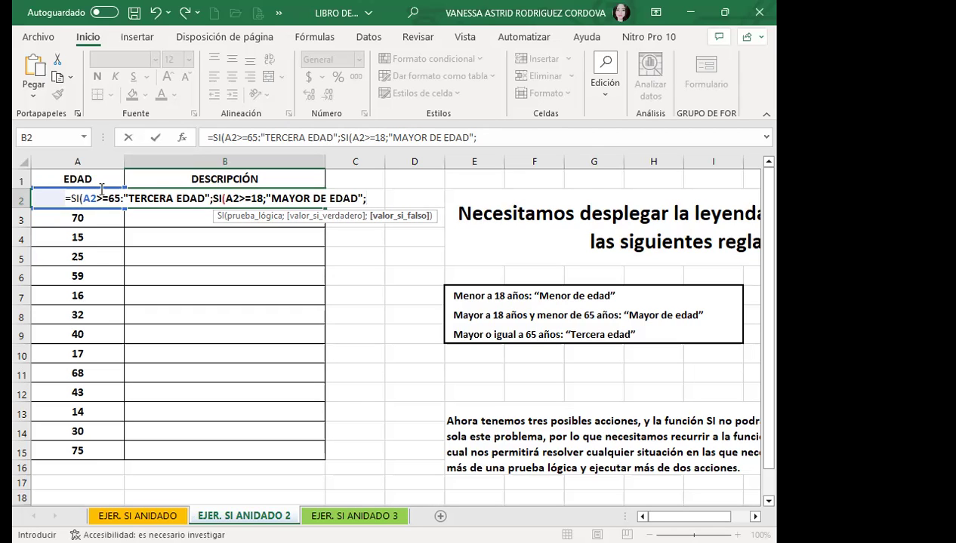
text(")
text(M)
text(ENOR)
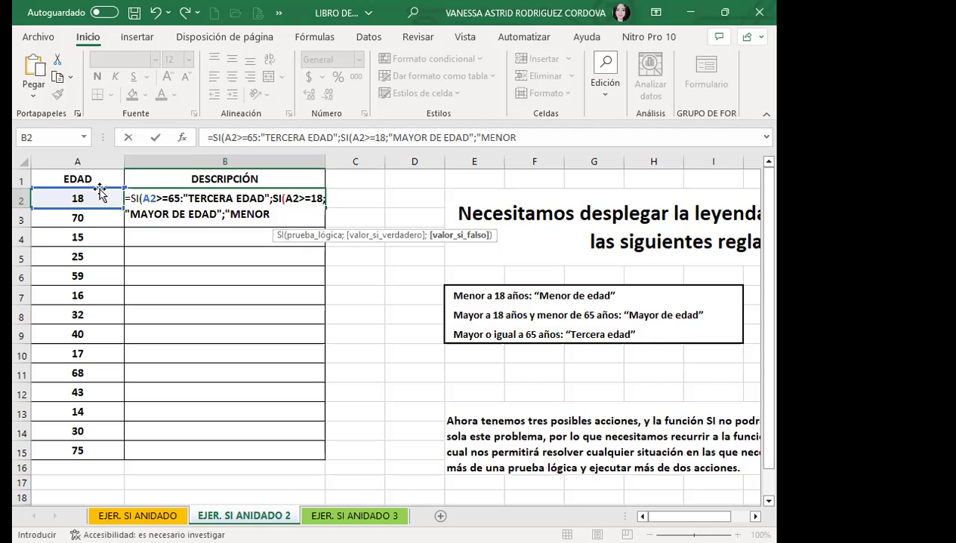
text( DE EDAD)
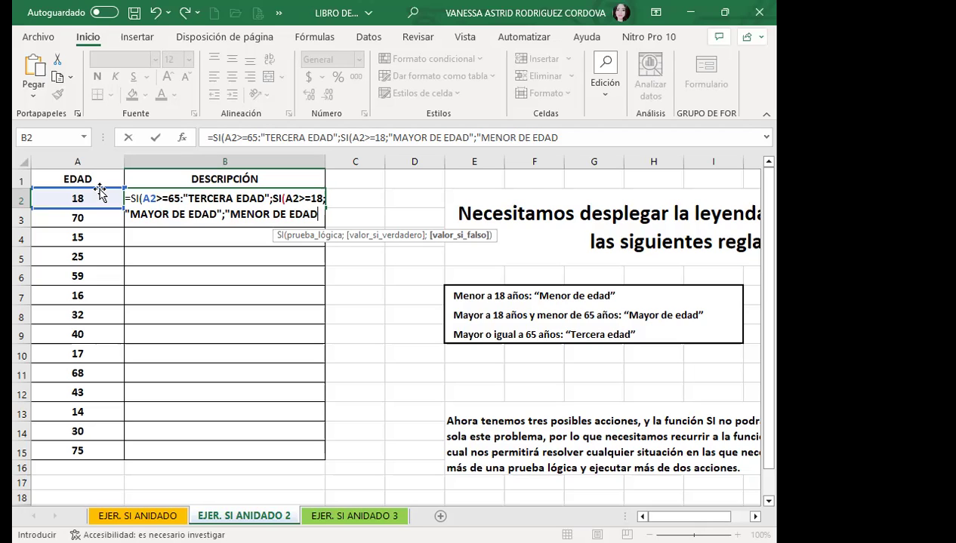
text(")
text())
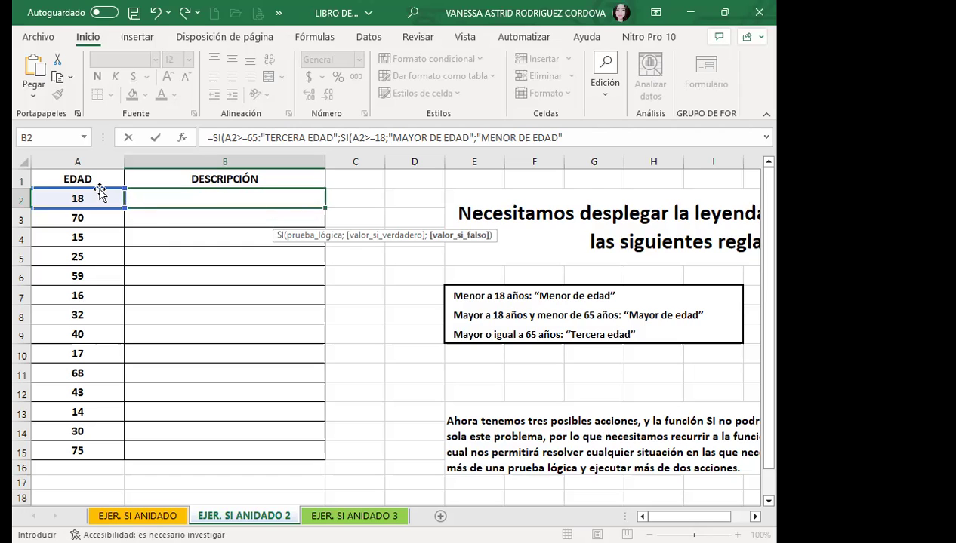
text())
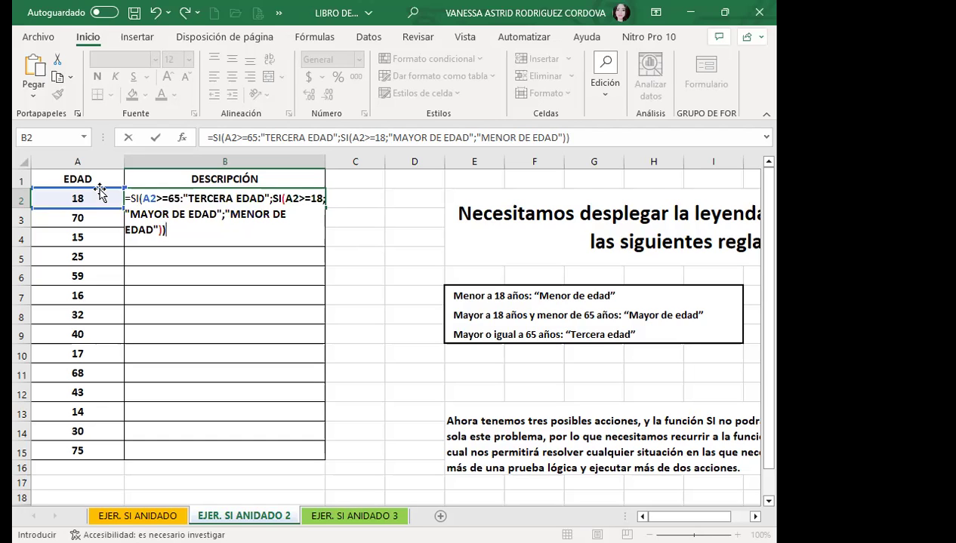
Replace the colon after 65 with a semicolon so B2 enters and shows MAYOR DE EDAD.
key(Return)
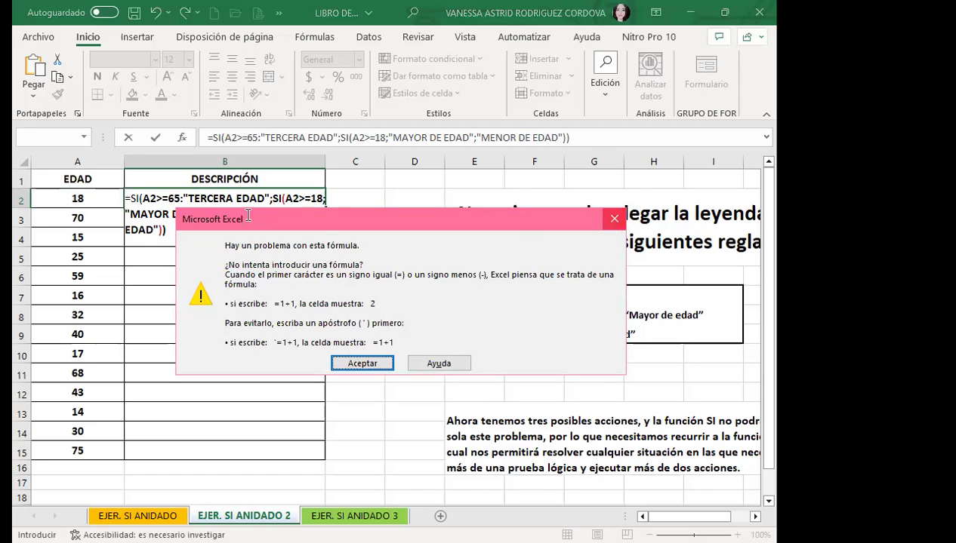
click(613, 221)
click(182, 199)
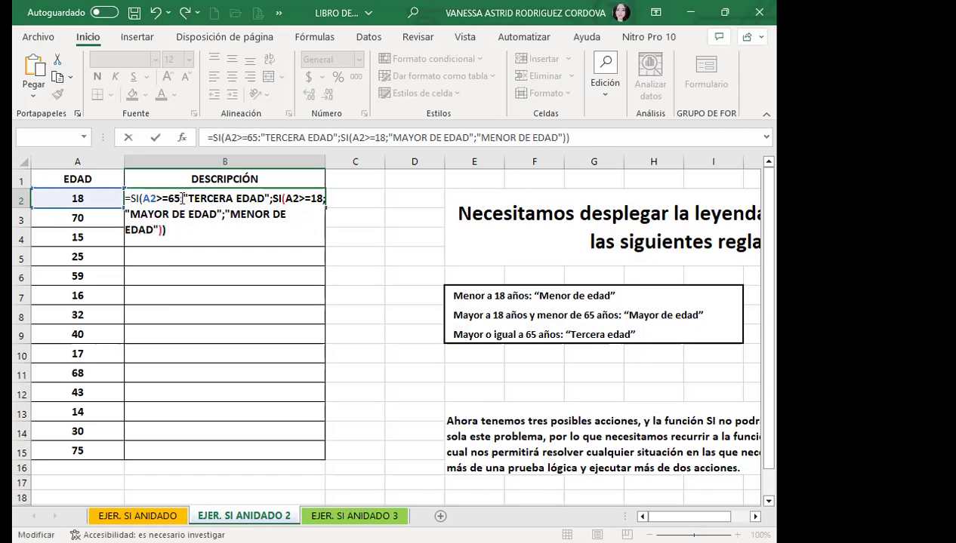
key(BackSpace)
text(;)
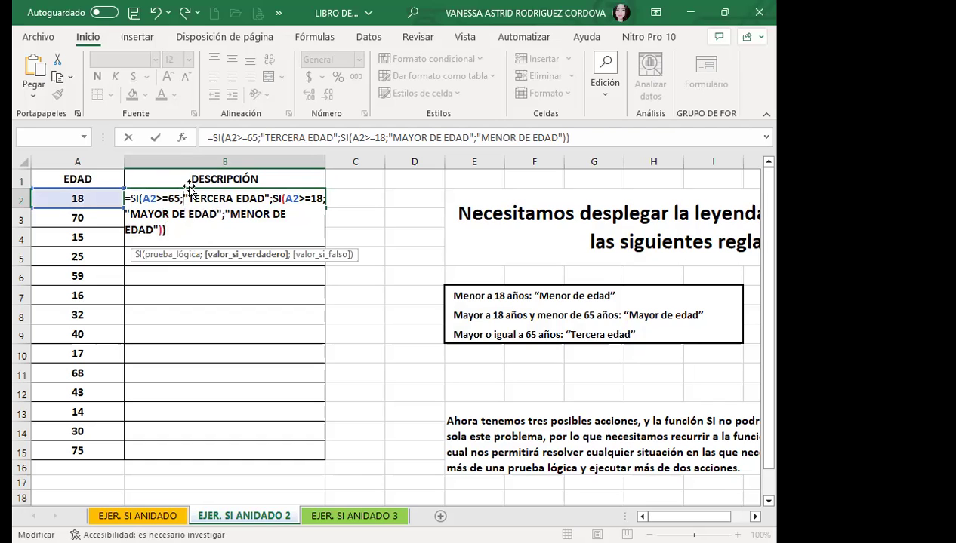
key(Return)
Fill the B2 age-description formula down to B15 to label every age.
click(200, 196)
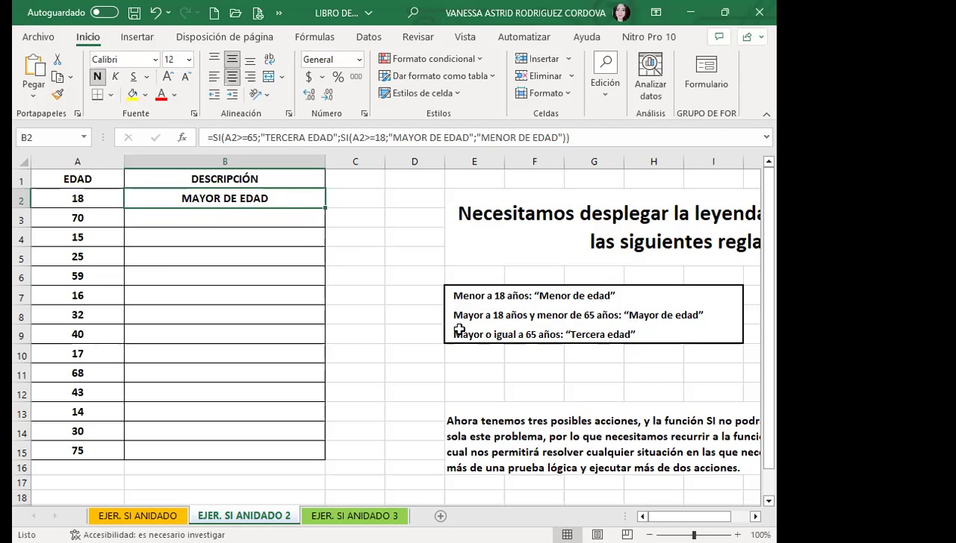
drag(325, 207, 330, 451)
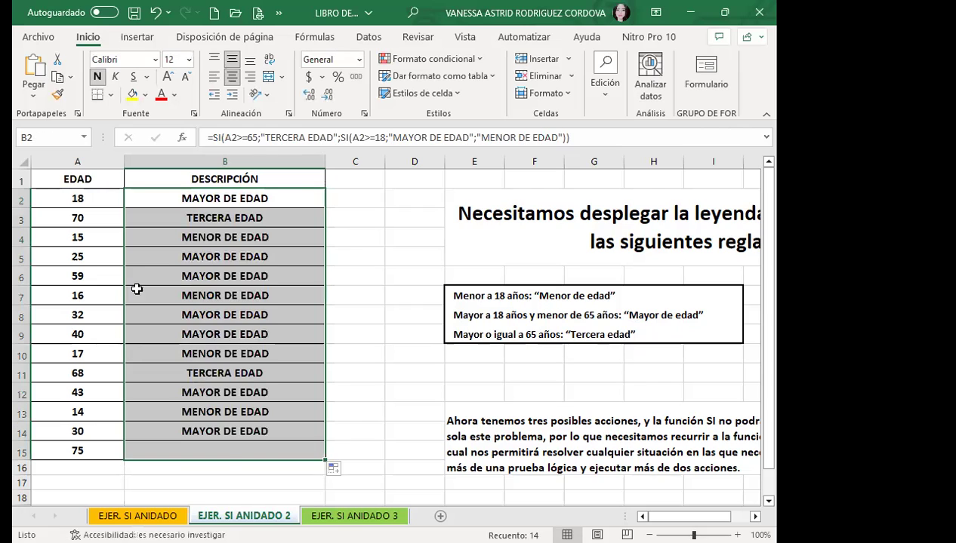
click(89, 221)
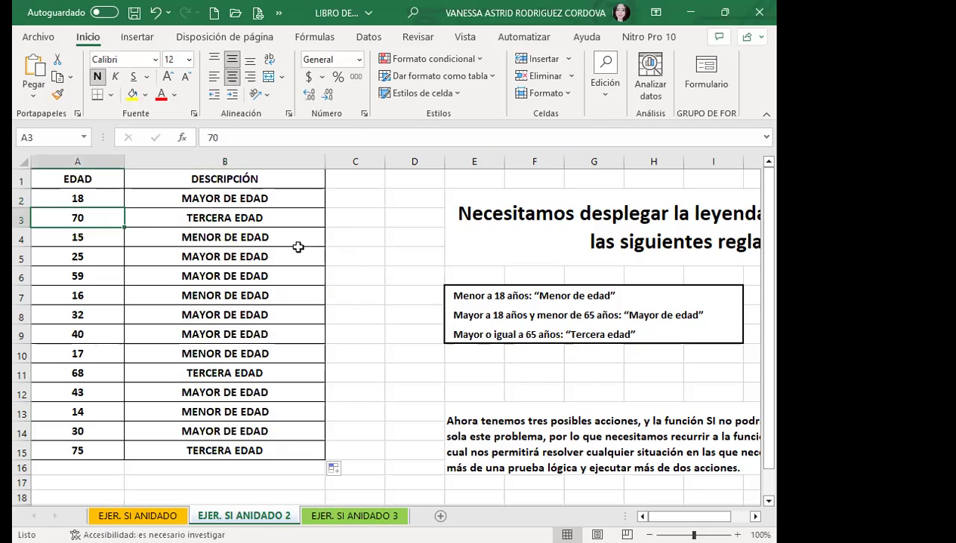
click(227, 242)
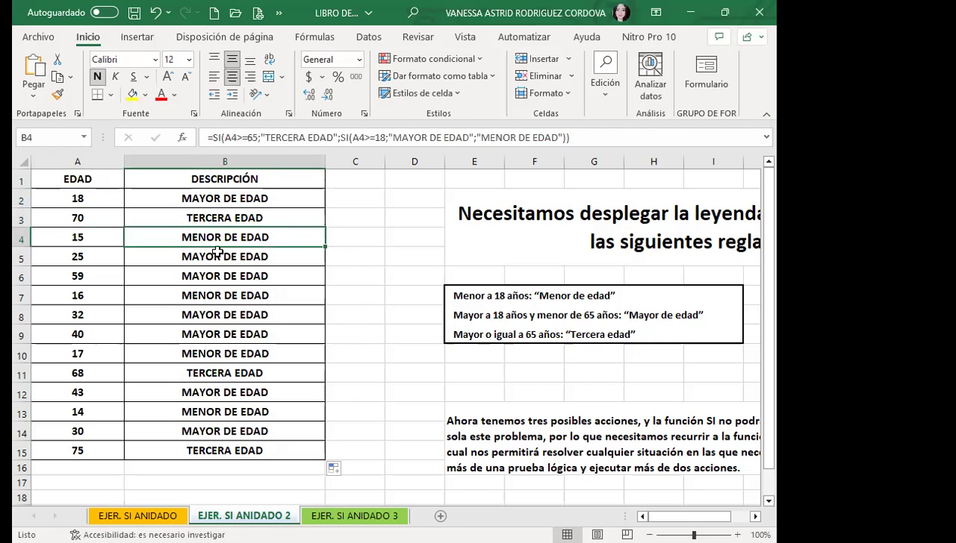
click(187, 258)
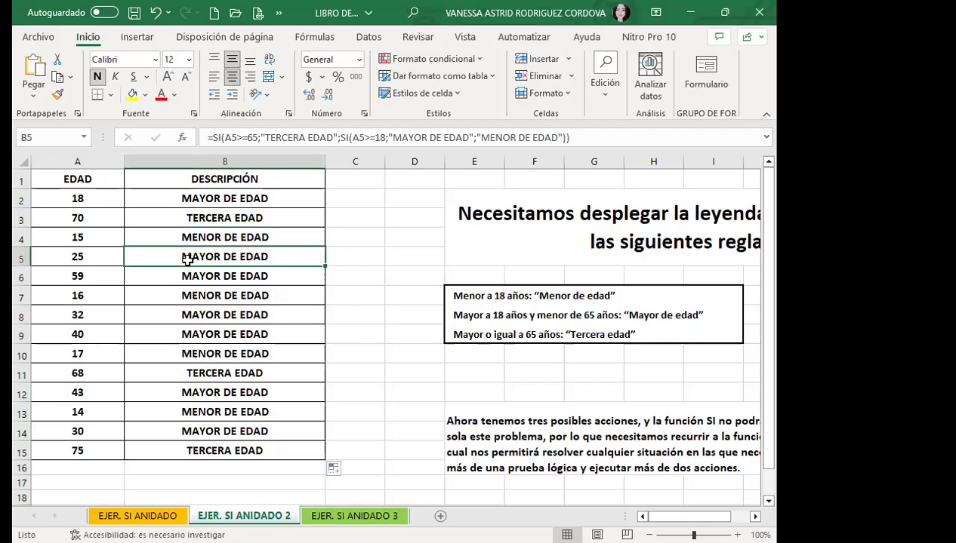
click(195, 240)
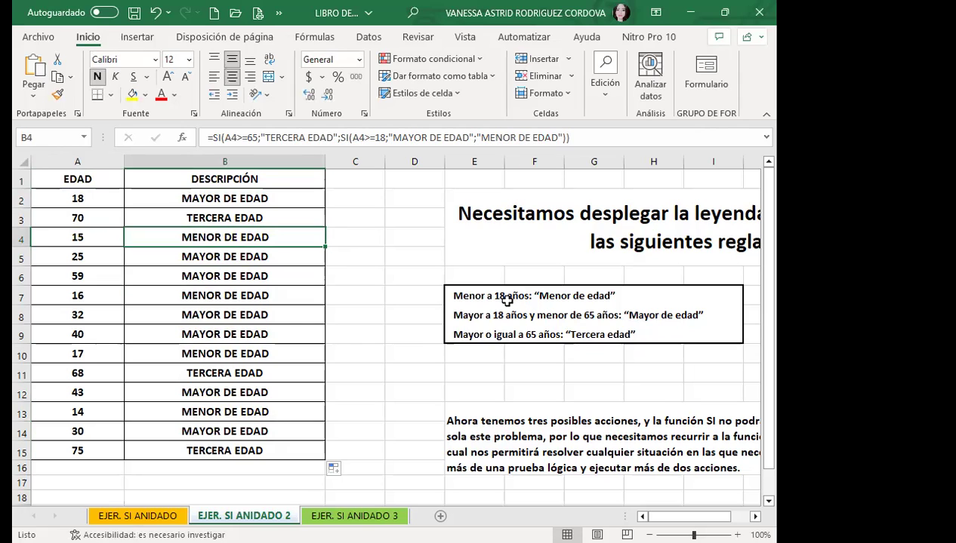
click(236, 293)
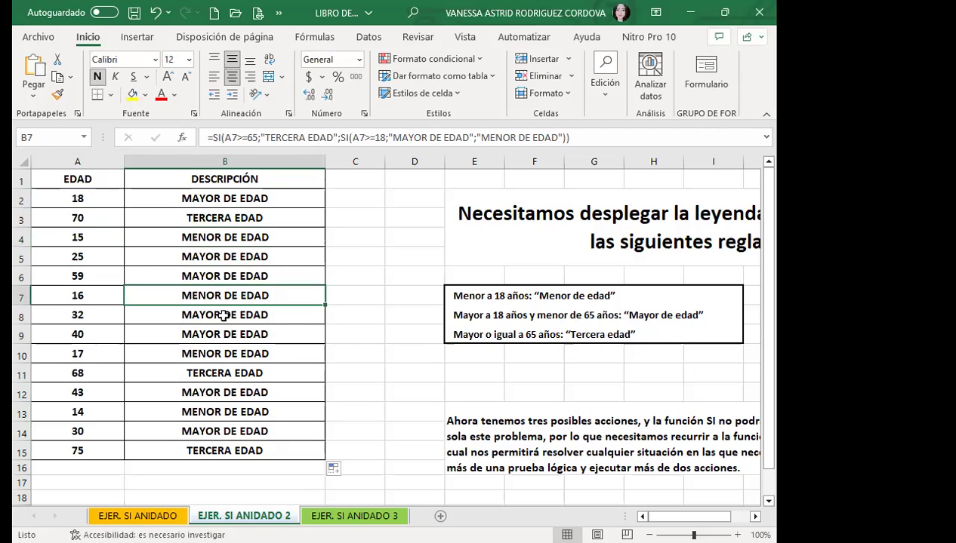
click(224, 316)
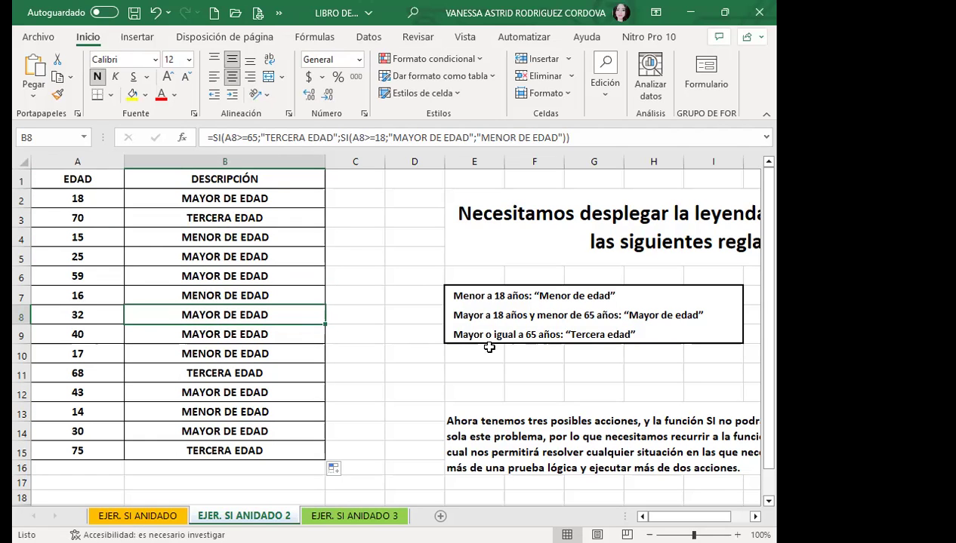
click(228, 336)
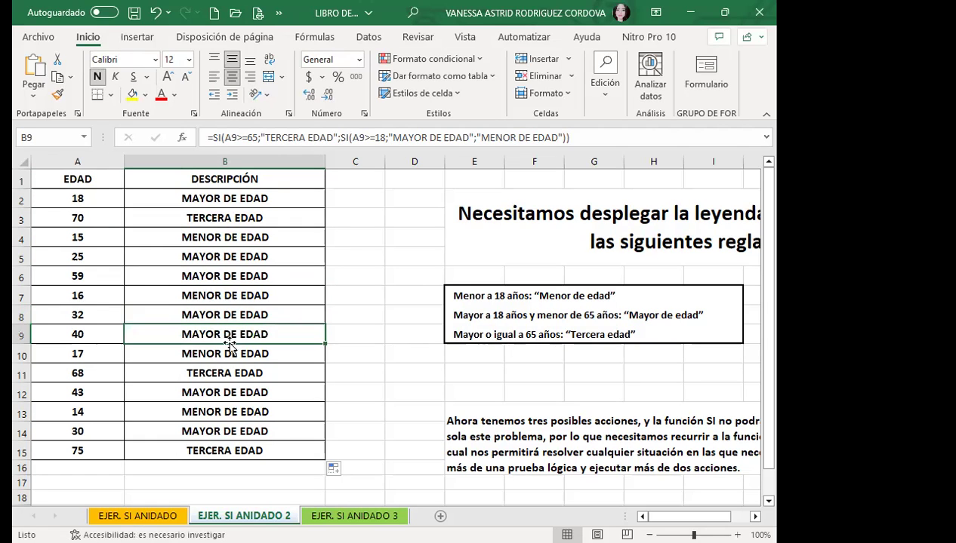
click(207, 370)
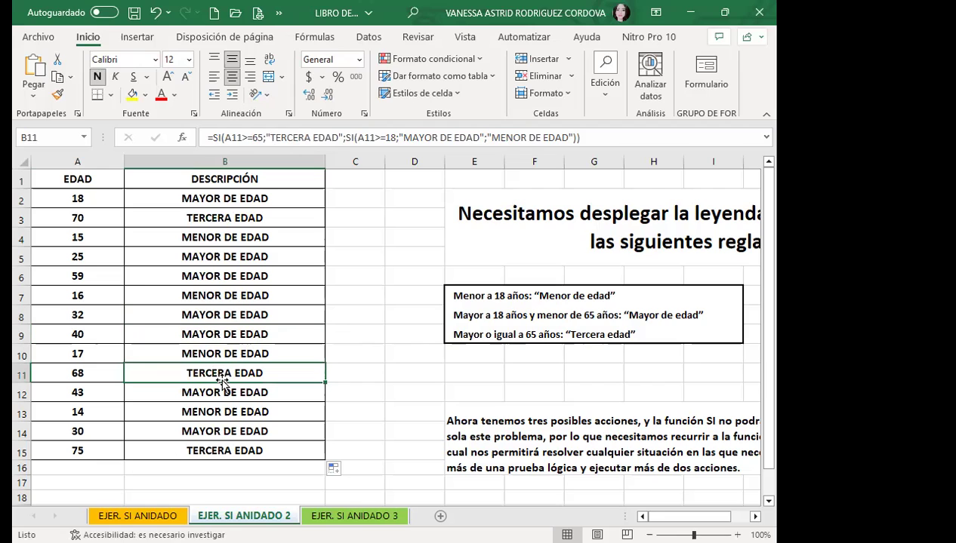
click(225, 257)
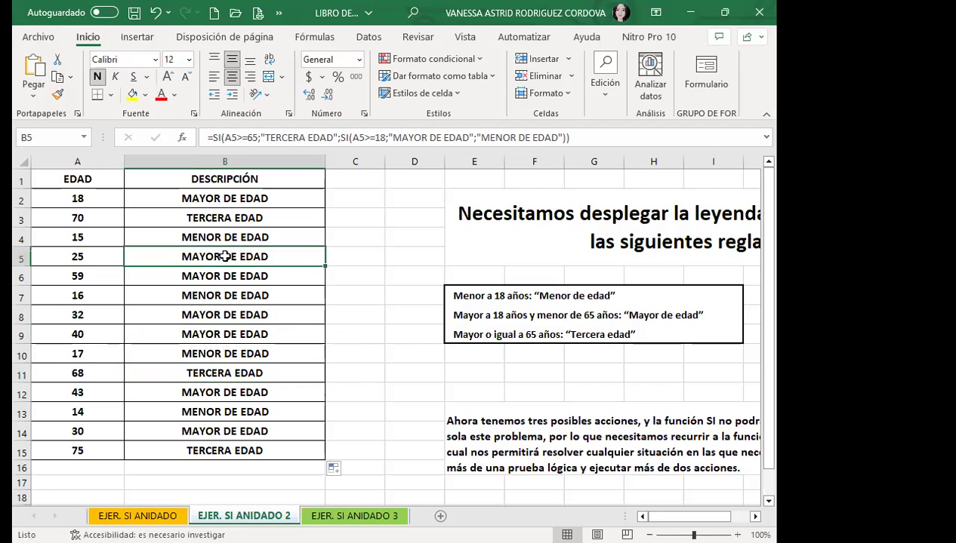
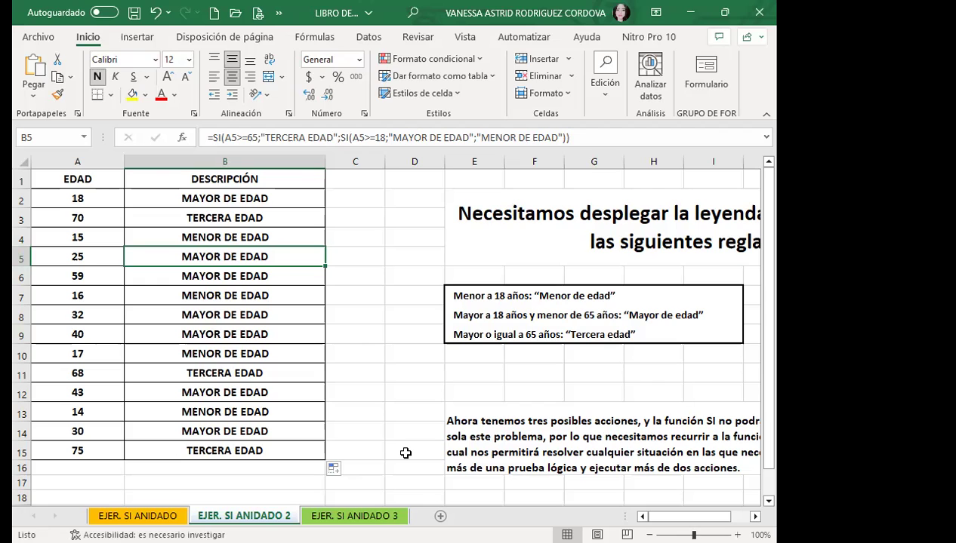
Switch to the EJER. SI ANIDADO 3 sheet, with its ZONA list and empty HORARIO and TRANSPORTE columns.
click(354, 516)
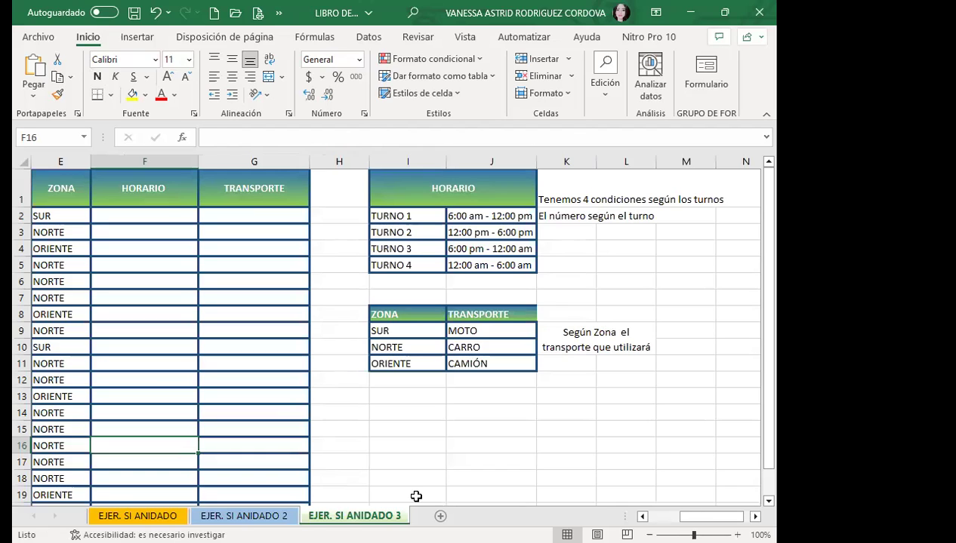
click(156, 219)
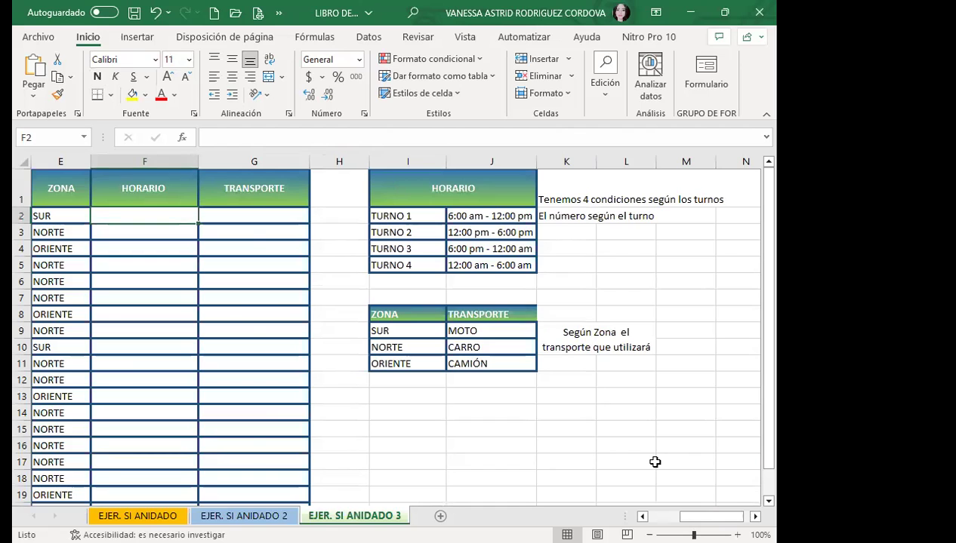
scroll(654, 461, left, 3)
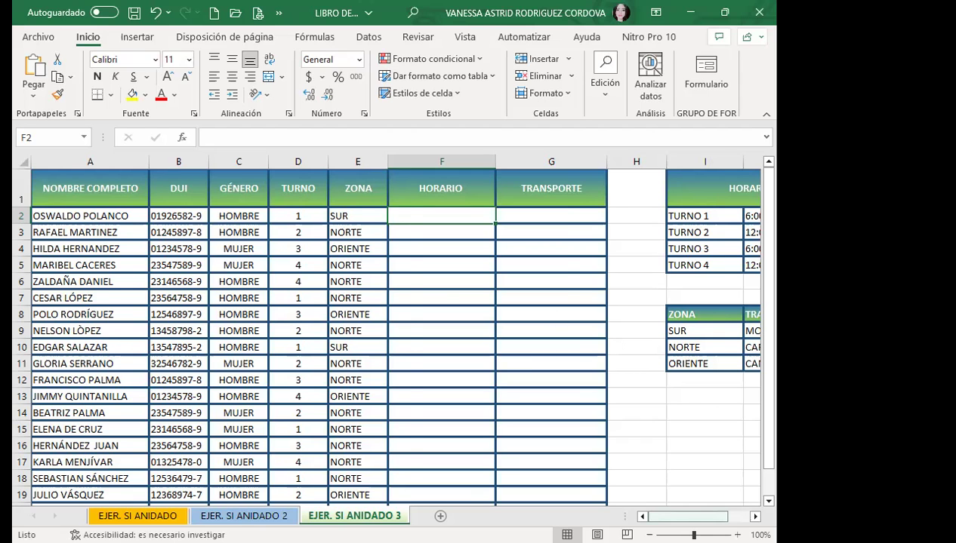
drag(687, 516, 708, 516)
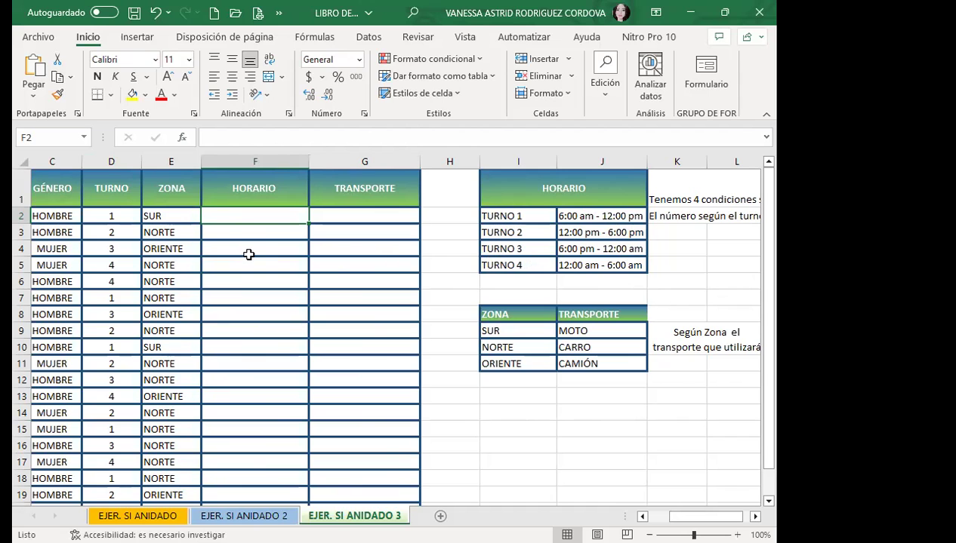
scroll(196, 279, down, 2)
scroll(196, 284, up, 2)
Point out the zone values in cells E2, E3 and E4, ending with ORIENTE.
click(174, 216)
click(170, 232)
click(171, 250)
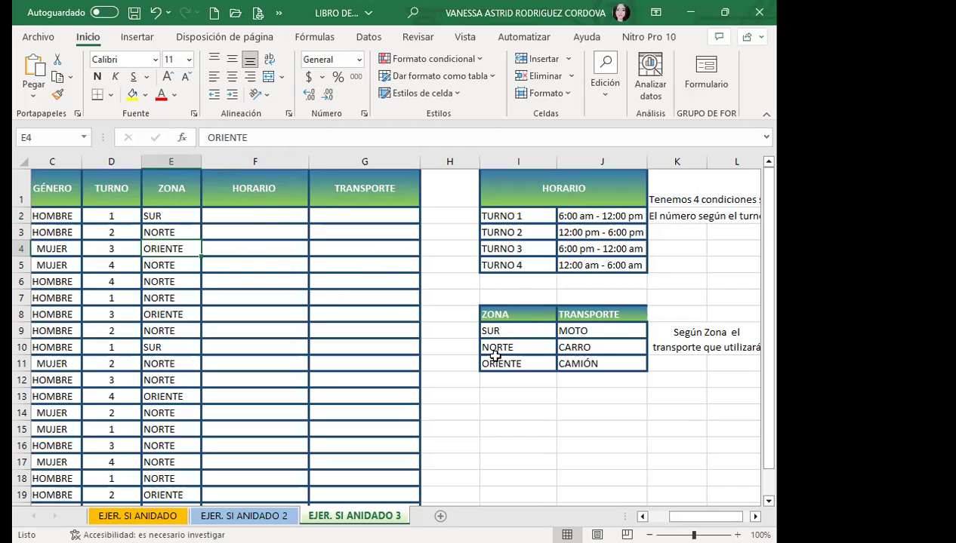
Review the SUR/NORTE/ORIENTE zone-transport table, cancel an accidental move, and select cell G2.
click(498, 332)
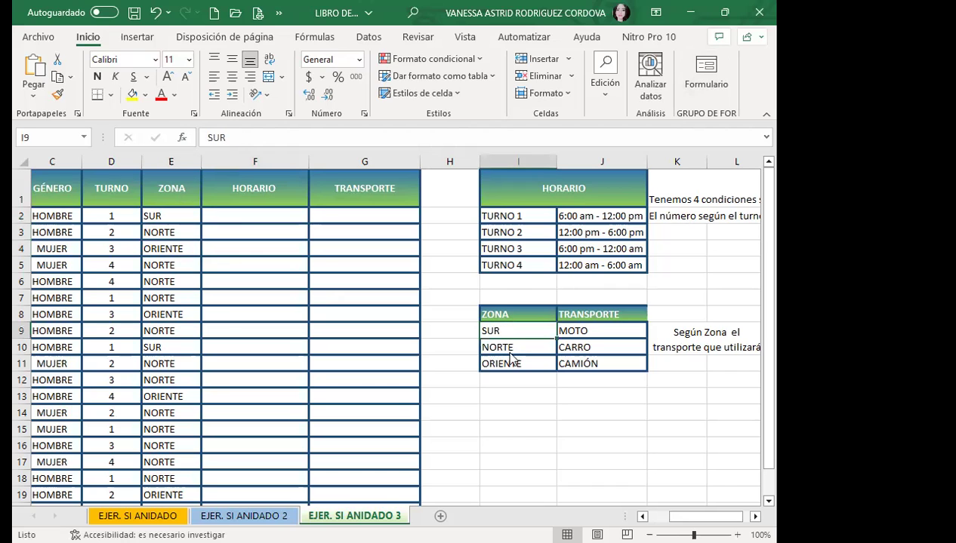
drag(510, 339, 504, 346)
key(Escape)
click(486, 362)
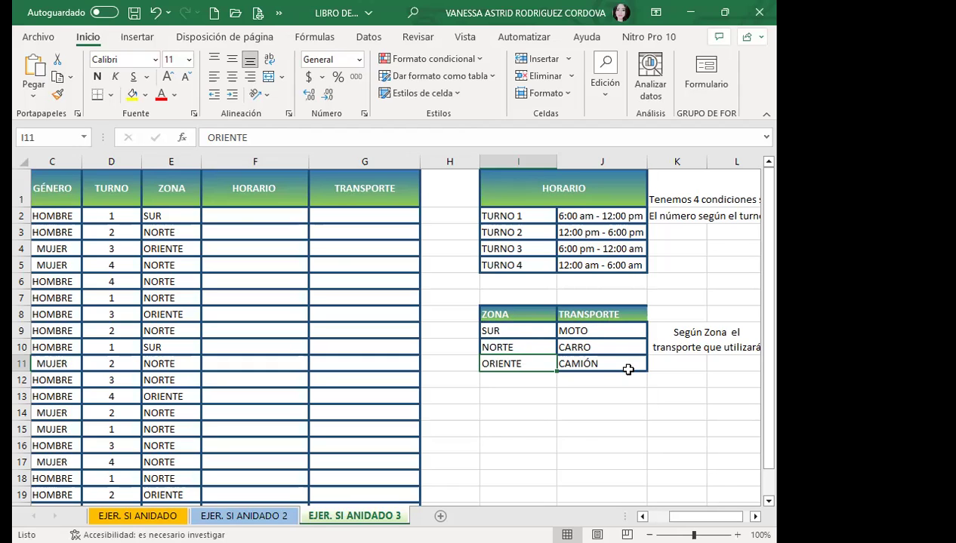
click(342, 215)
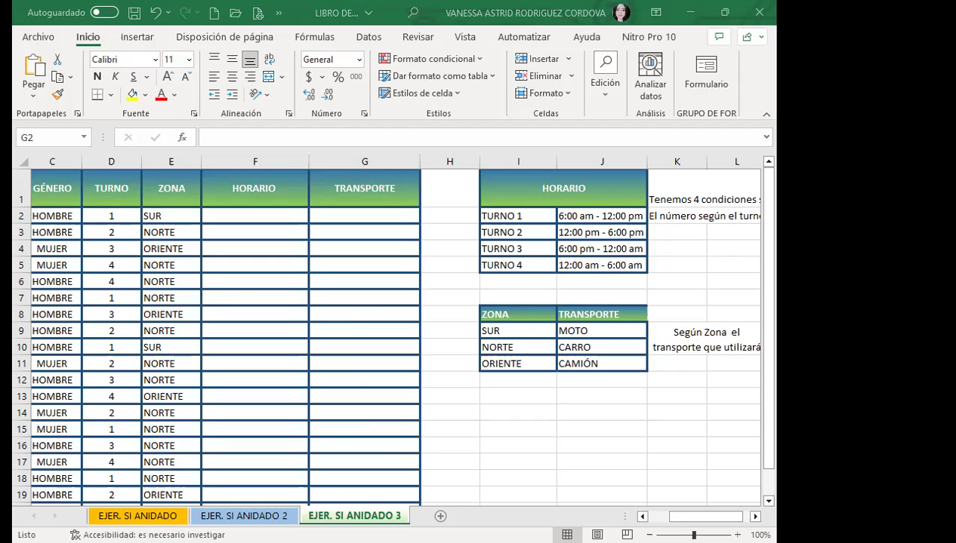
In Firefox, open the class #3 forum question on Excel's nested IF function and view its 3 replies.
key(alt+Tab)
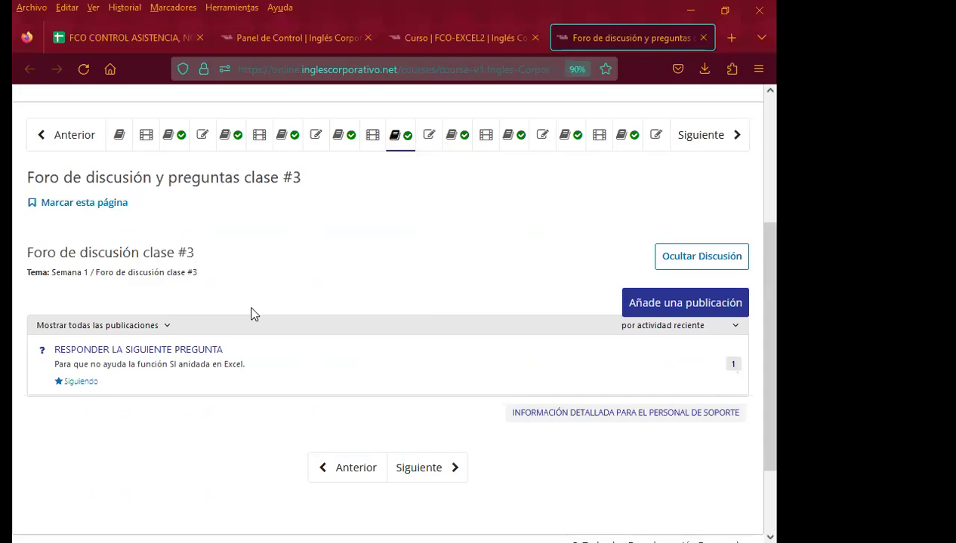
scroll(305, 294, down, 2)
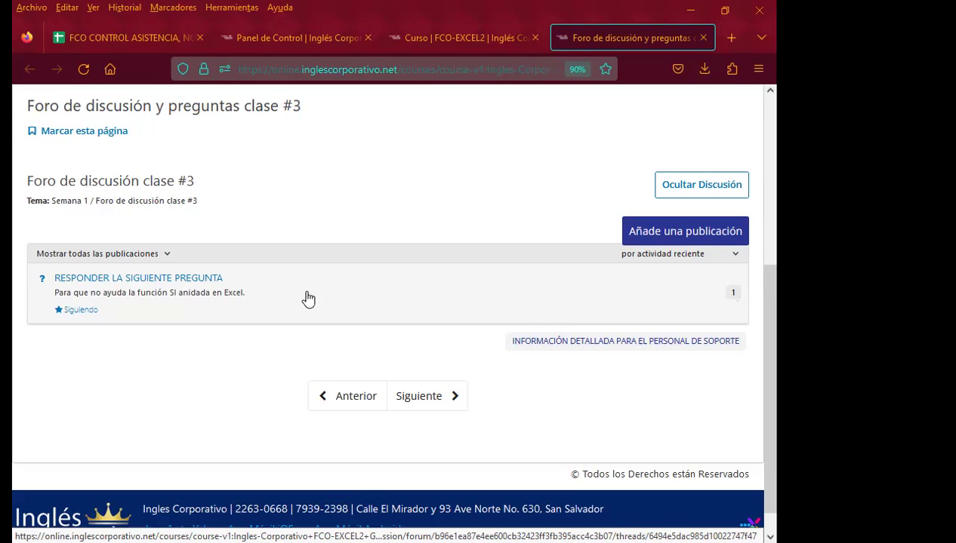
click(308, 299)
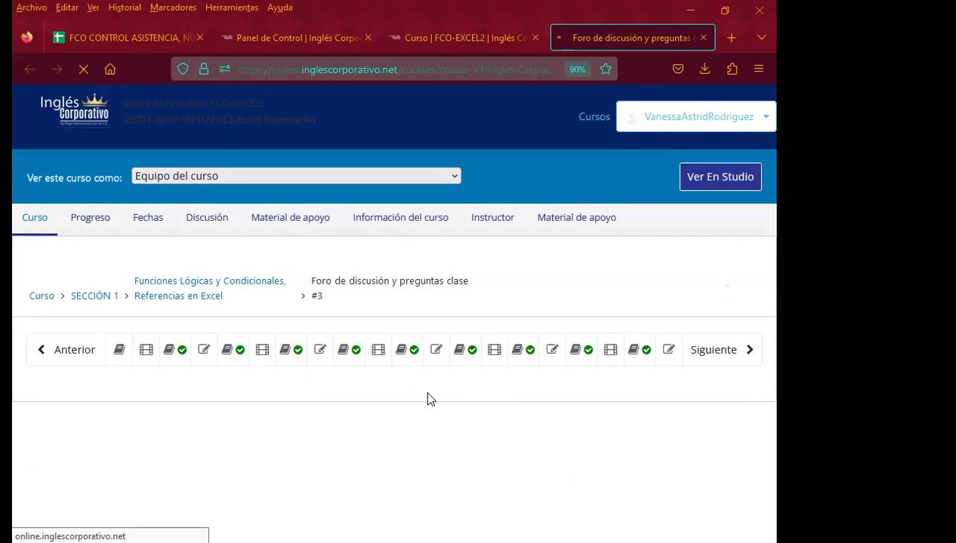
scroll(529, 370, down, 1)
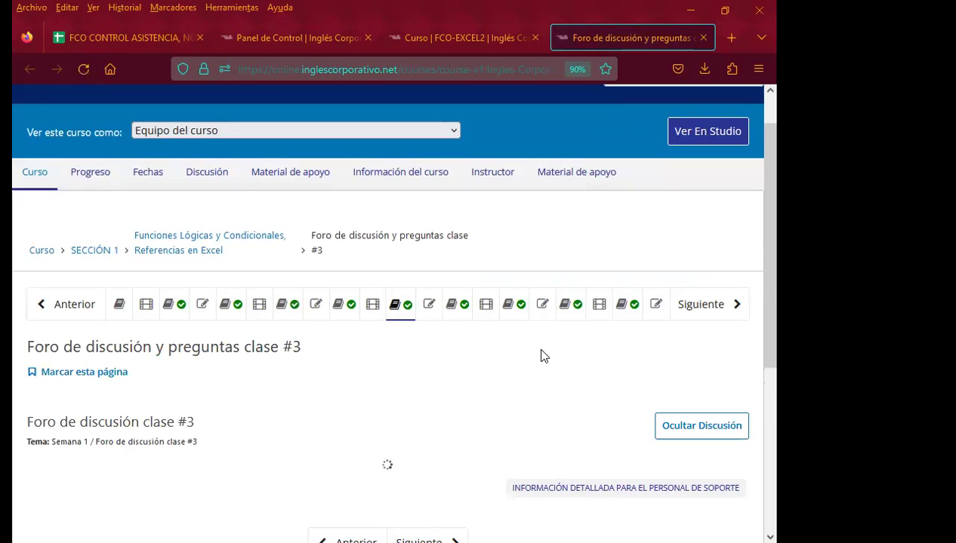
scroll(441, 343, down, 3)
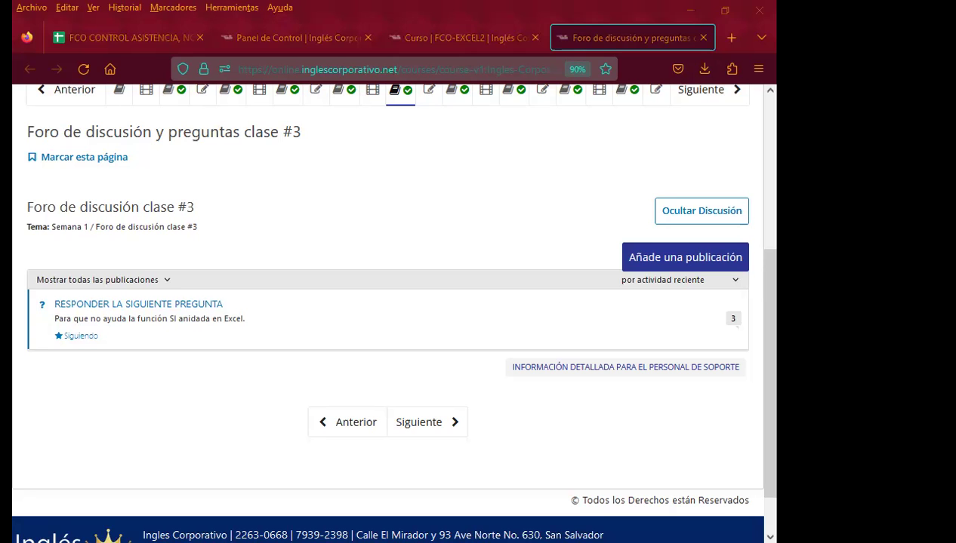
Post the comment 'Saludos Cordiales. Agradezco su participación.' under the second student answer.
click(200, 321)
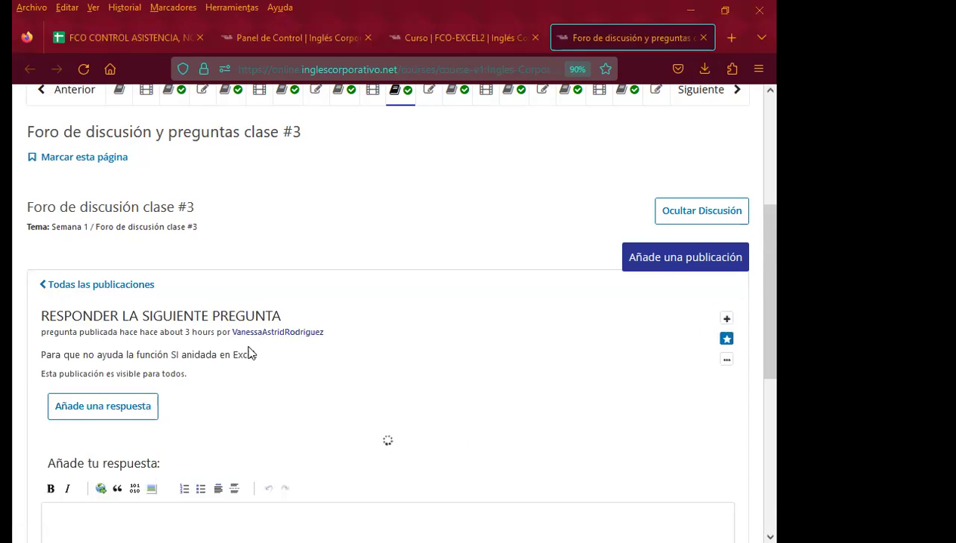
scroll(283, 344, down, 3)
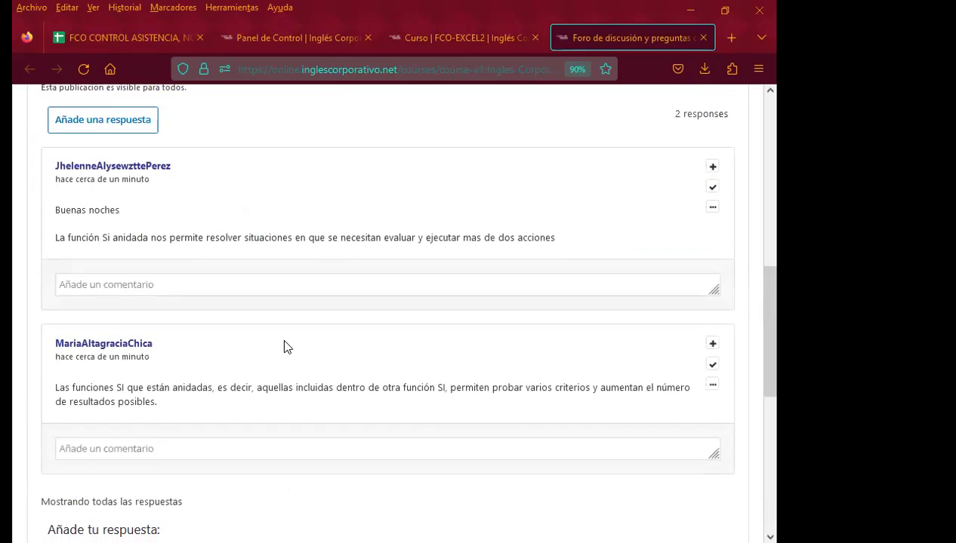
scroll(281, 340, down, 2)
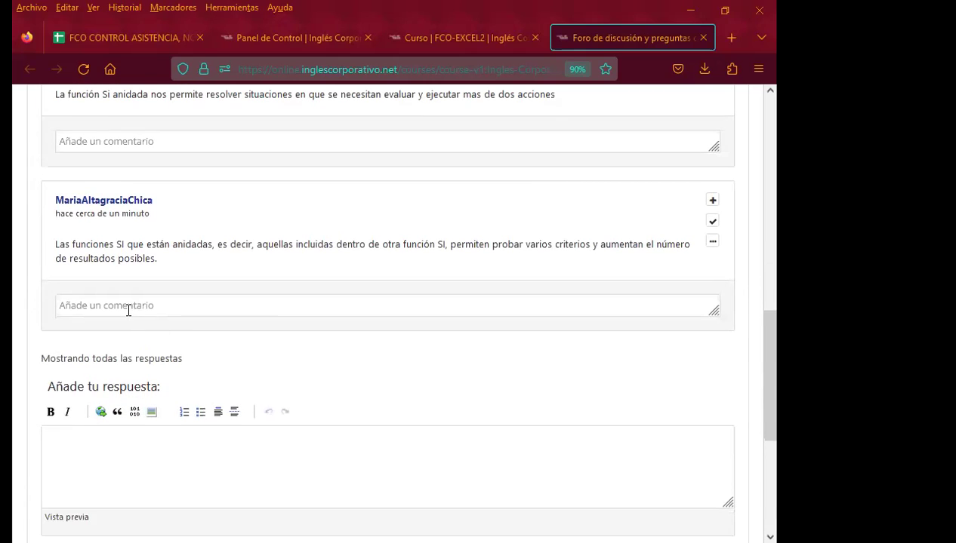
click(128, 310)
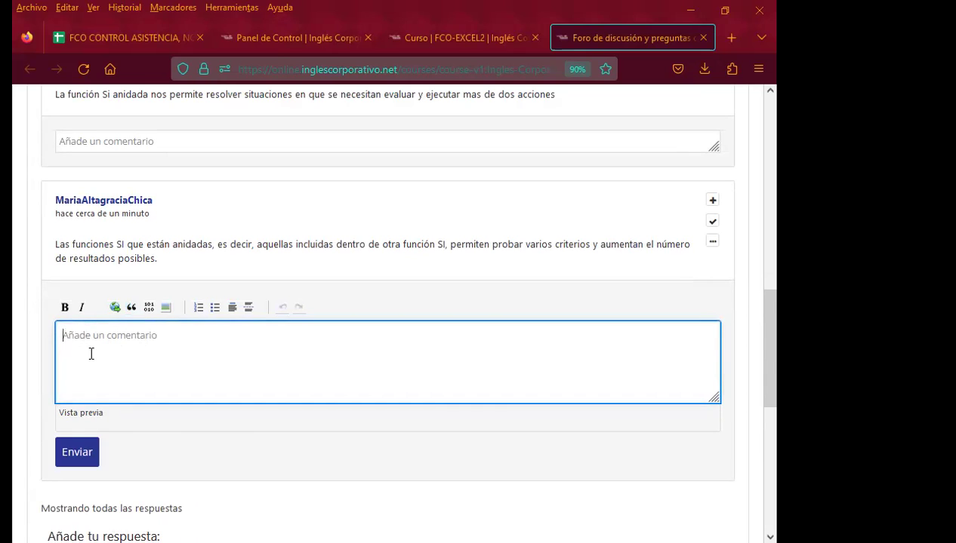
text(Saludos Cordiales. Agradezco su participación.  Atentamente.  Inga. Vanessa Rodríguez.)
scroll(294, 341, down, 5)
click(80, 287)
Post the same thank-you comment under the first student answer.
scroll(317, 308, up, 5)
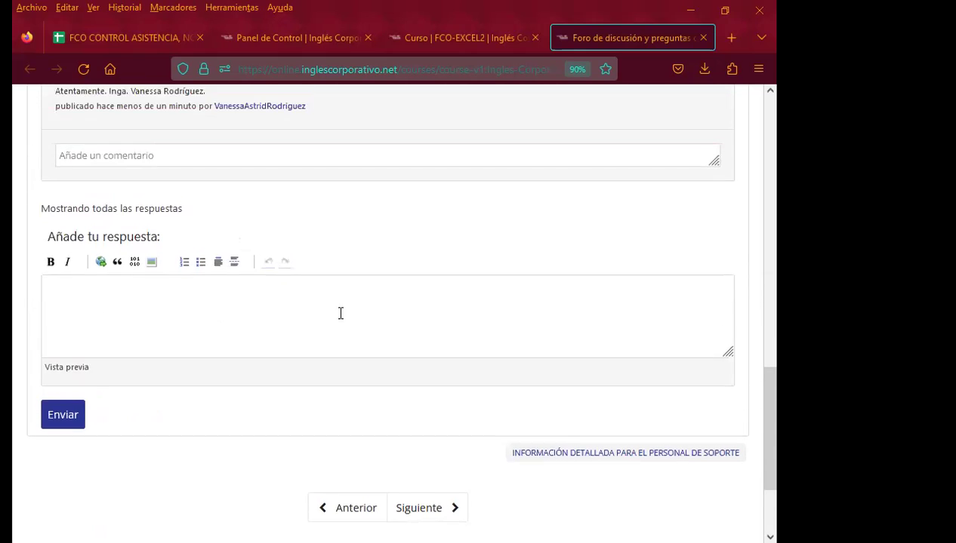
scroll(381, 338, up, 5)
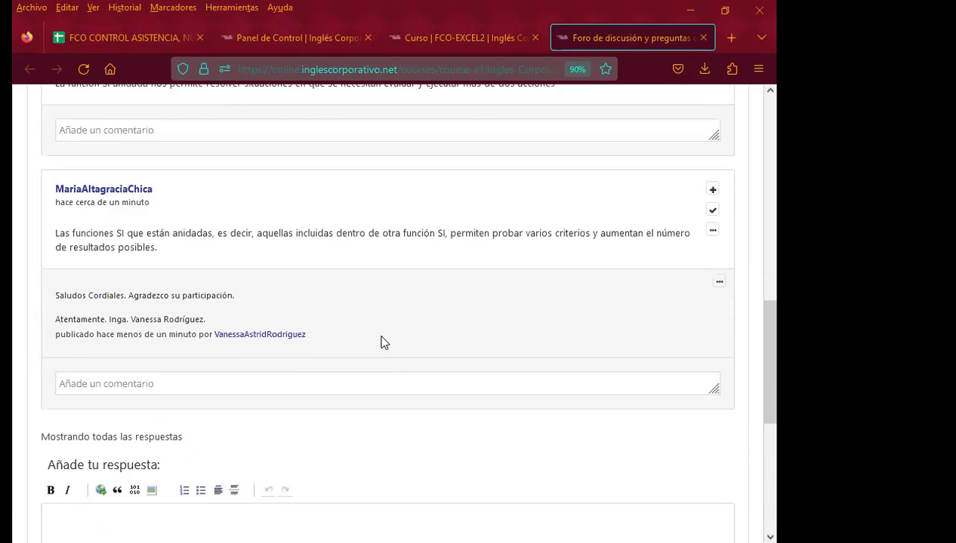
click(145, 276)
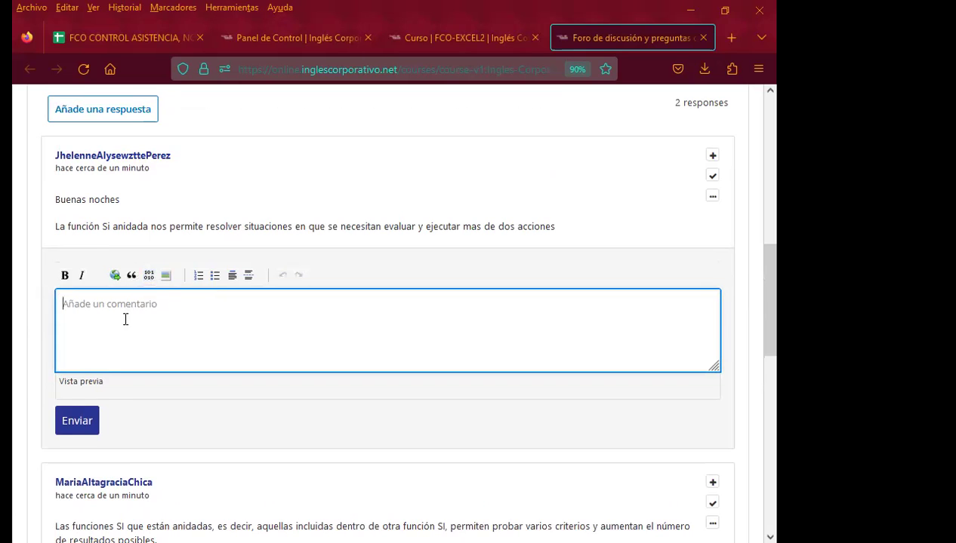
text(Saludos Cordiales. Agradezco su participación.  Atentamente.  Inga. Vanessa Rodríguez.)
scroll(19, 335, down, 3)
click(81, 255)
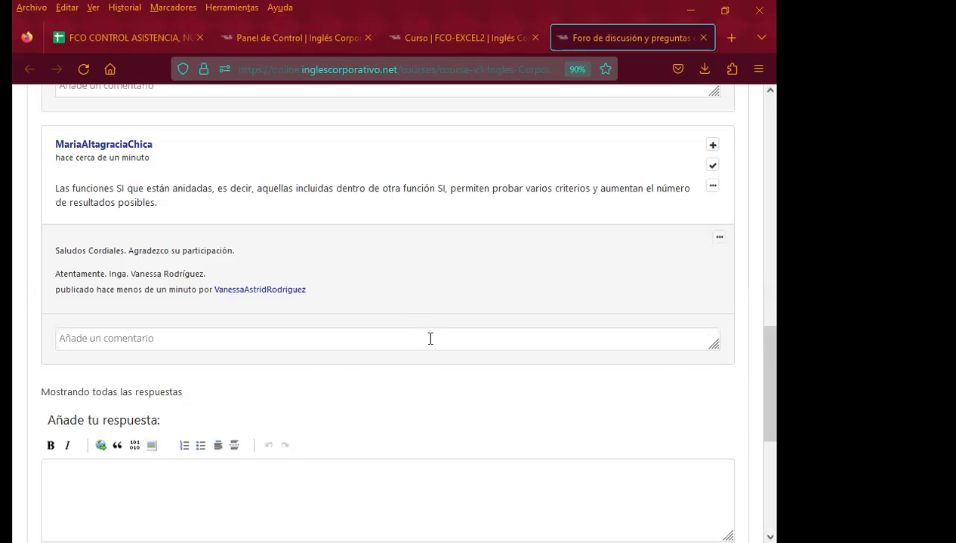
scroll(325, 375, down, 3)
scroll(318, 348, up, 5)
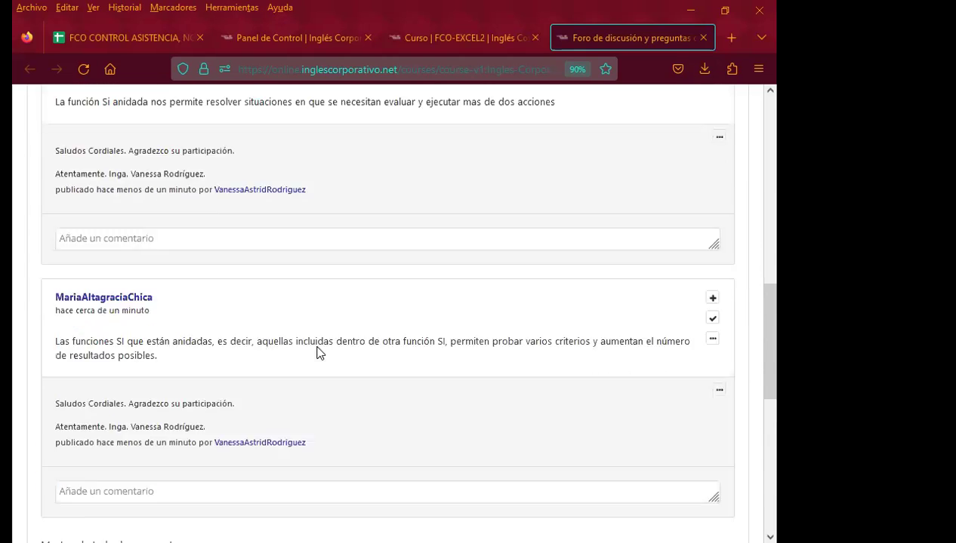
scroll(317, 352, up, 1)
scroll(320, 341, up, 2)
scroll(323, 348, up, 5)
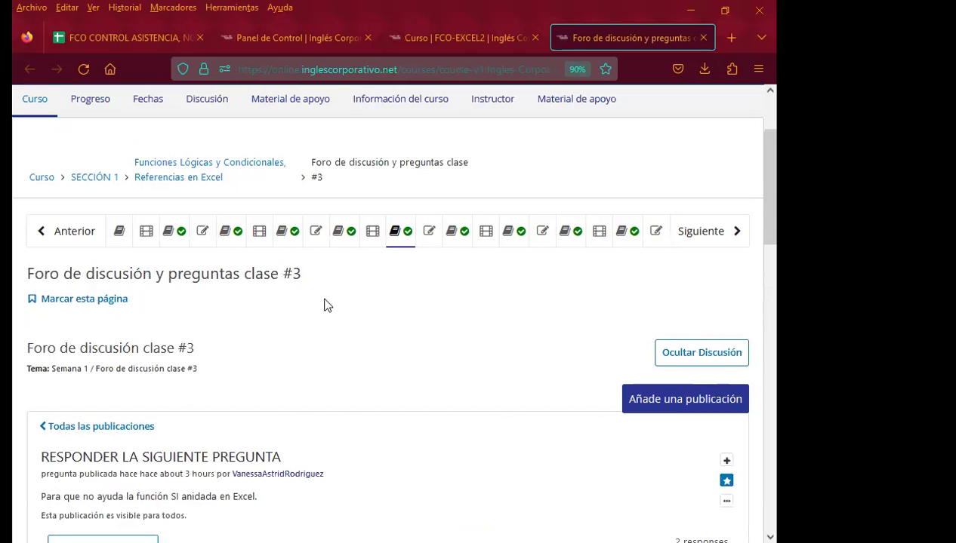
click(370, 69)
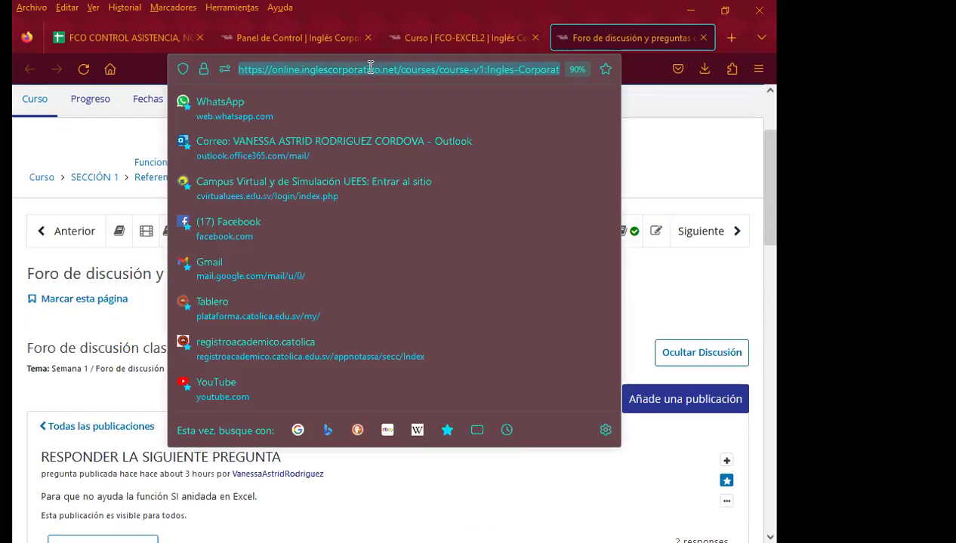
Reload the discussion page and reopen the nested IF question thread.
key(Return)
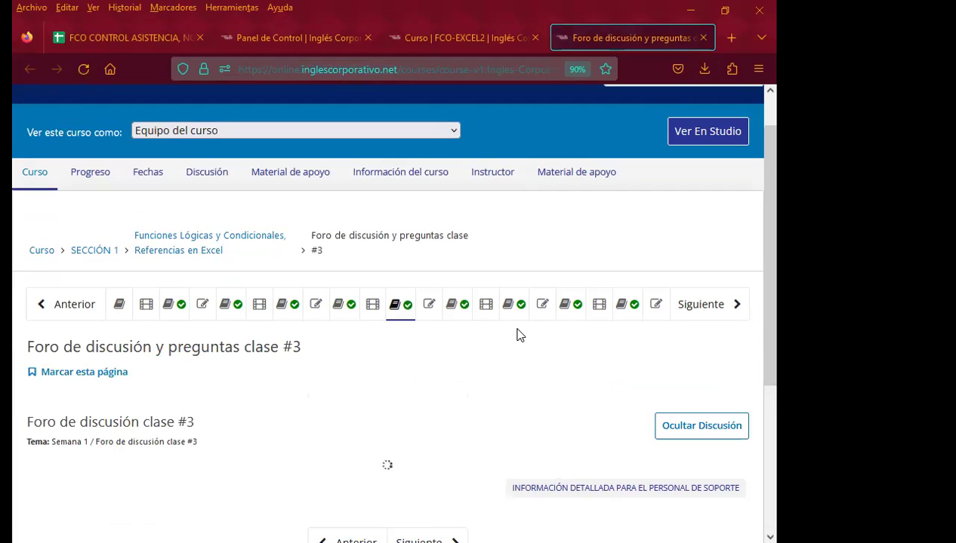
scroll(407, 343, down, 2)
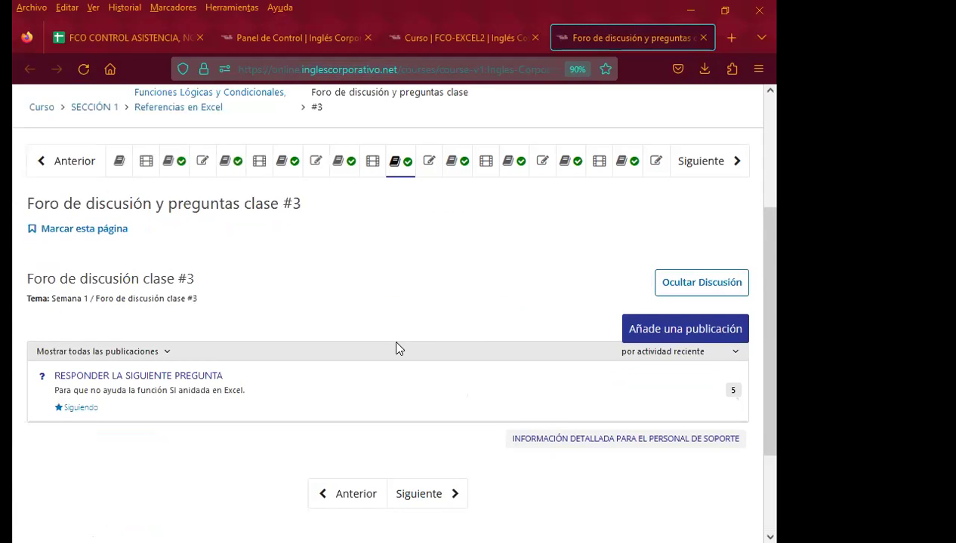
scroll(361, 343, down, 1)
click(178, 319)
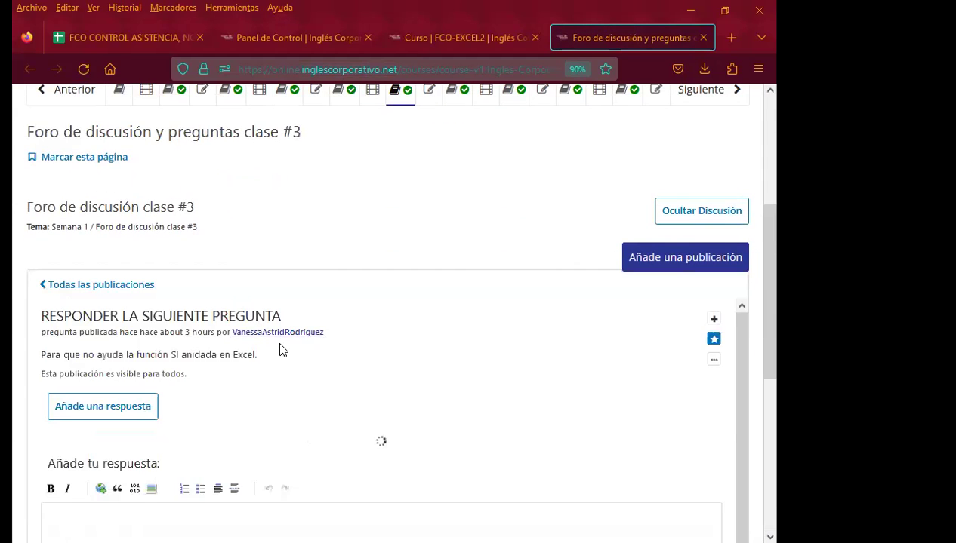
Confirm both responses still show the thank-you comment, then reload the page with F5.
scroll(362, 346, down, 3)
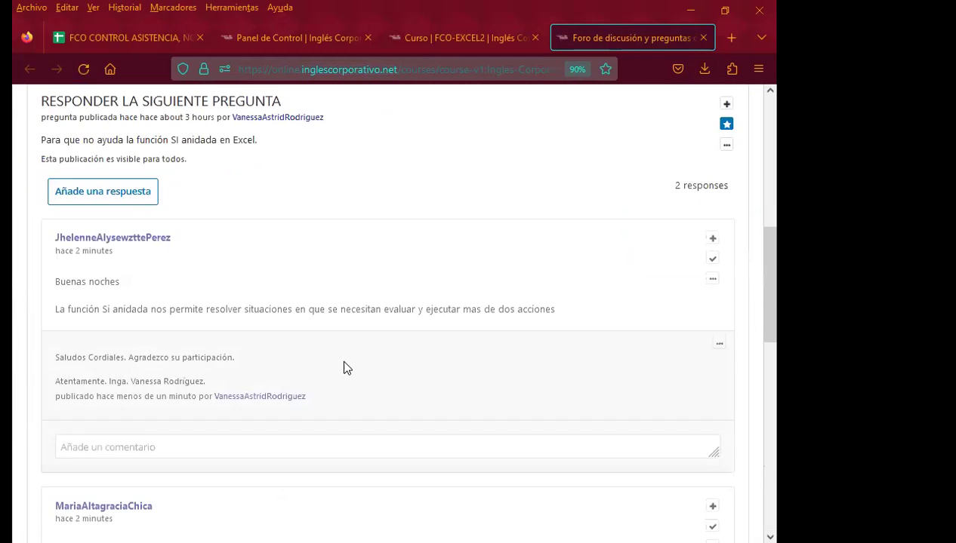
scroll(340, 357, down, 2)
scroll(313, 361, down, 1)
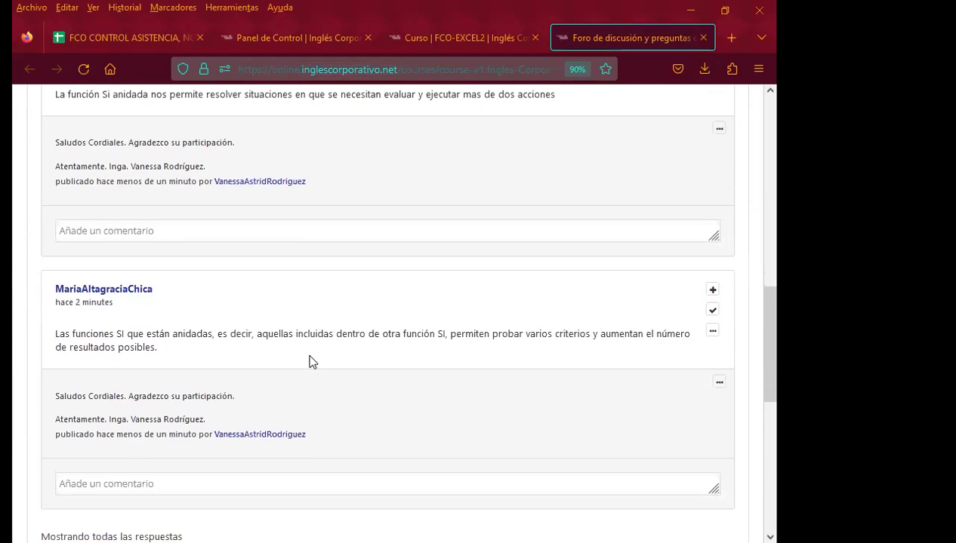
scroll(310, 363, down, 1)
scroll(308, 365, down, 1)
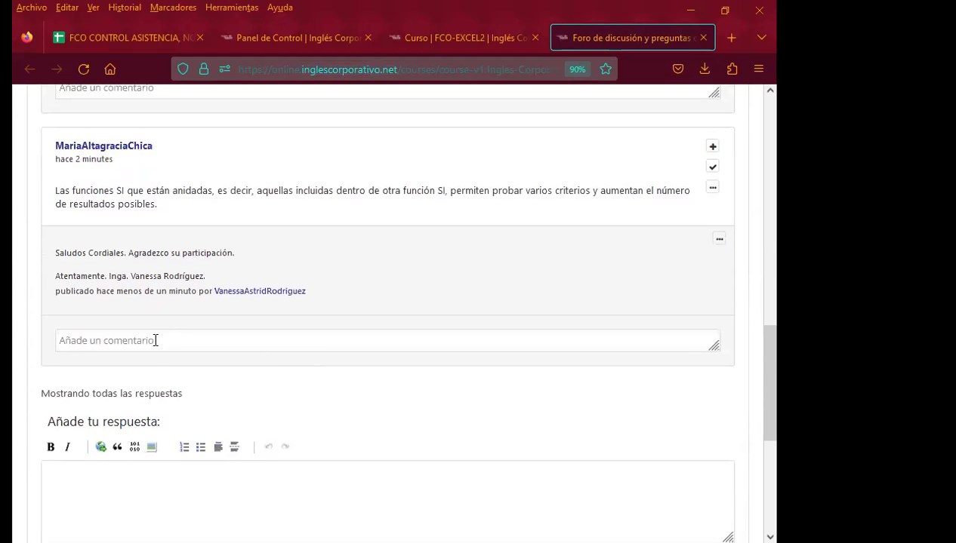
scroll(321, 340, down, 2)
scroll(401, 348, up, 3)
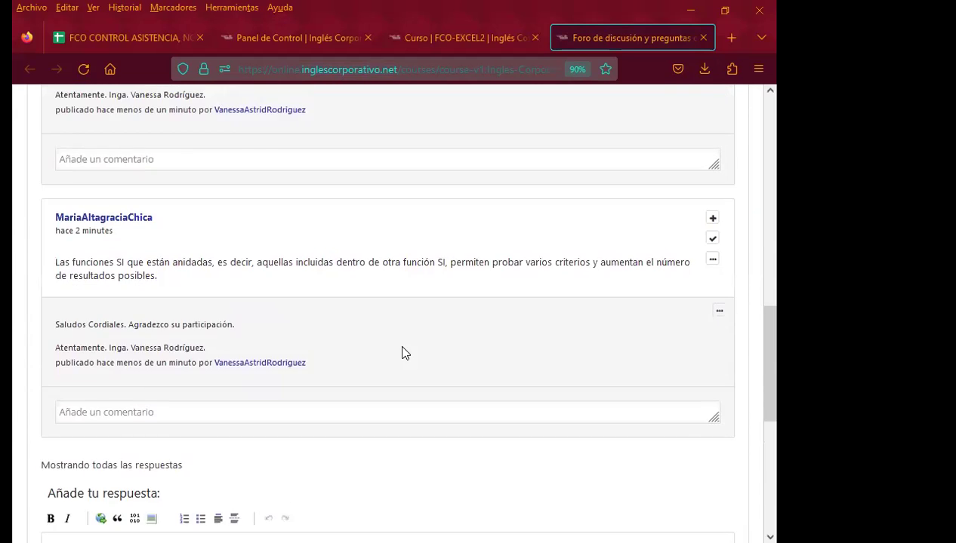
scroll(402, 352, up, 2)
scroll(401, 352, up, 2)
scroll(401, 351, up, 1)
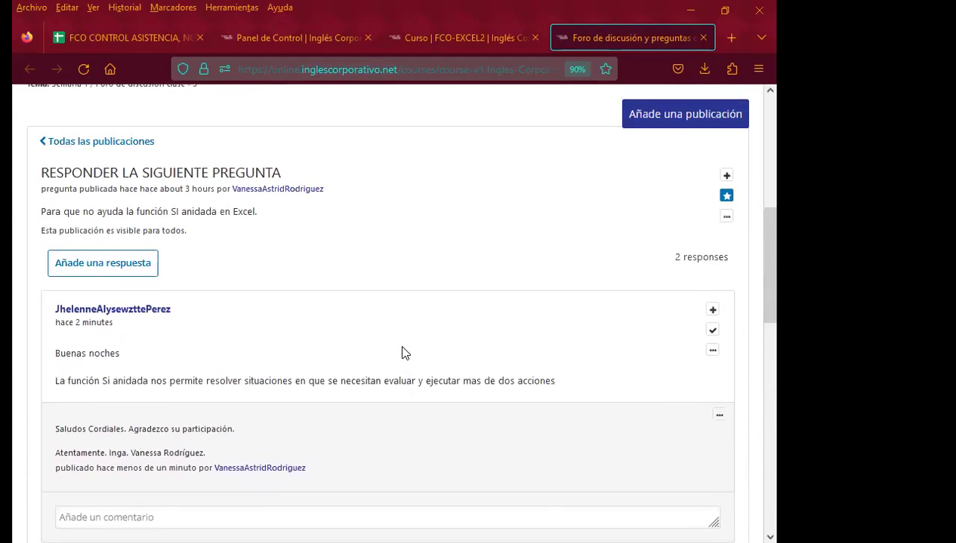
scroll(401, 351, up, 1)
scroll(401, 352, up, 1)
scroll(402, 352, down, 4)
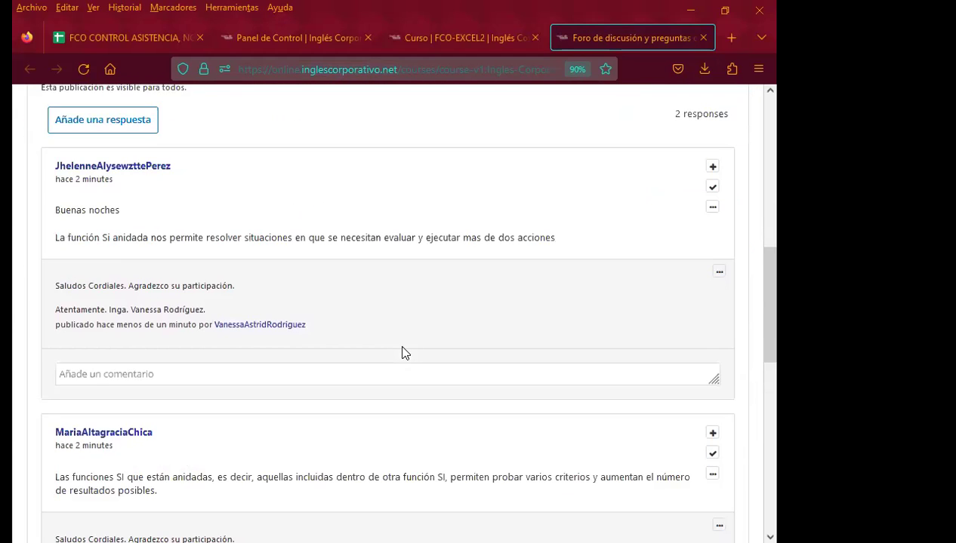
scroll(401, 352, up, 1)
scroll(402, 352, down, 3)
scroll(403, 350, down, 1)
scroll(403, 347, down, 2)
scroll(403, 349, down, 1)
scroll(403, 350, down, 2)
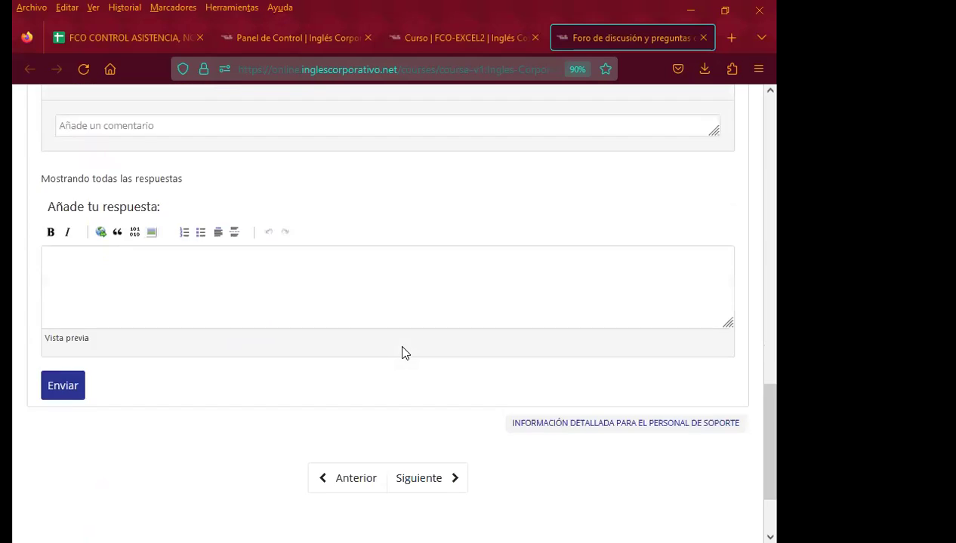
scroll(403, 349, up, 3)
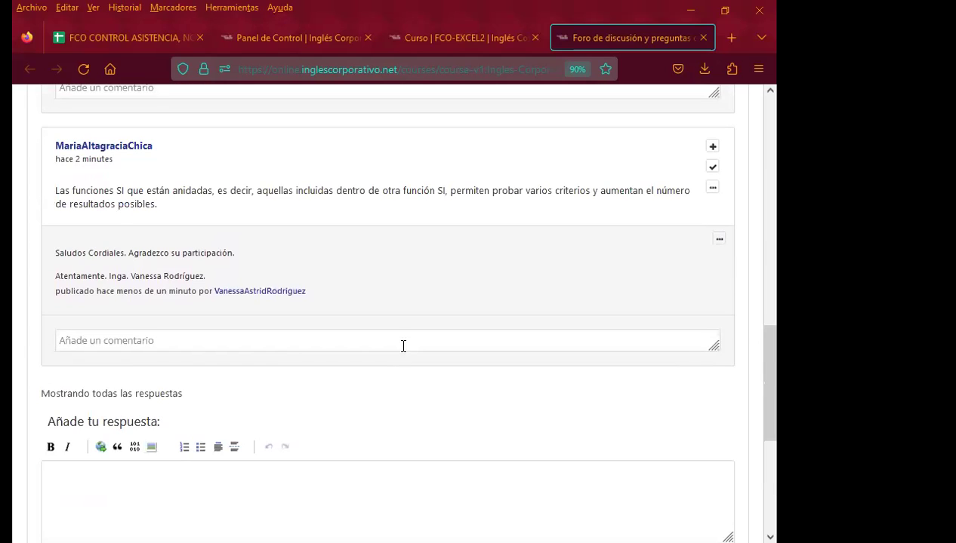
key(F5)
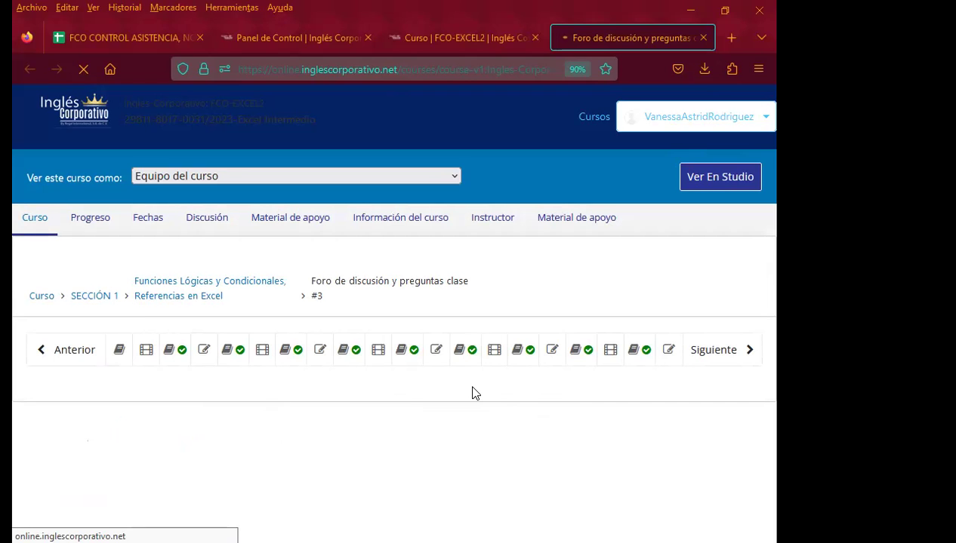
Reopen the question thread and scroll to the new third answer, 'ayuda a ampliar posibles resultados'.
scroll(453, 389, down, 3)
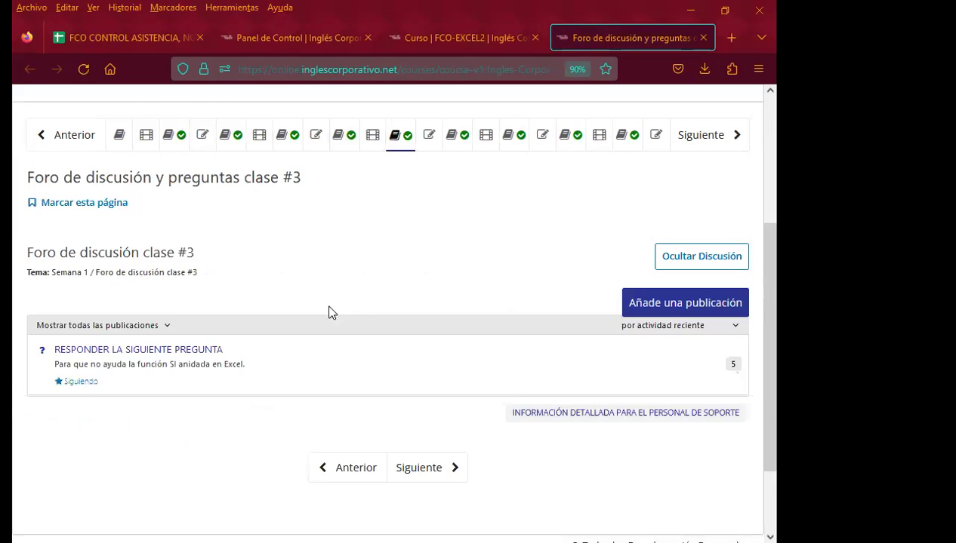
scroll(164, 312, down, 3)
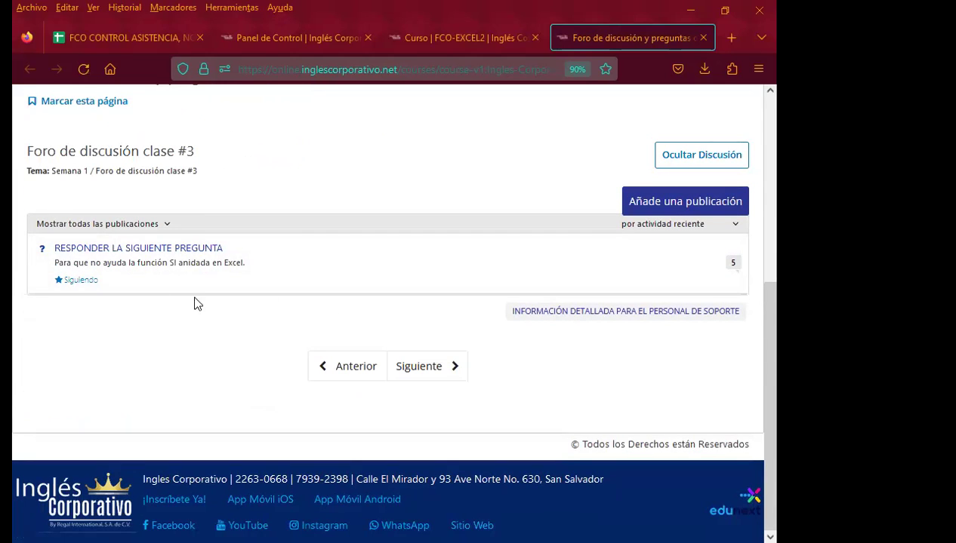
click(158, 255)
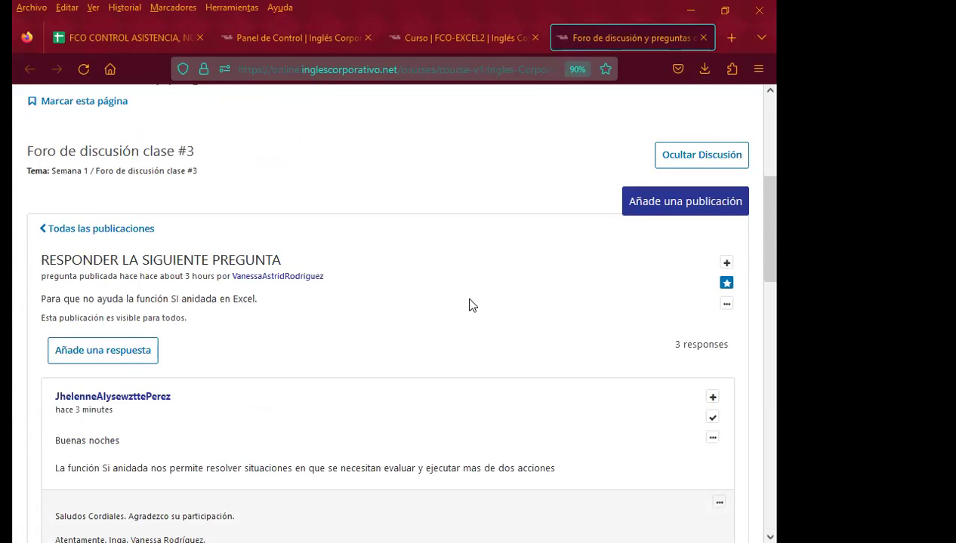
scroll(469, 303, down, 3)
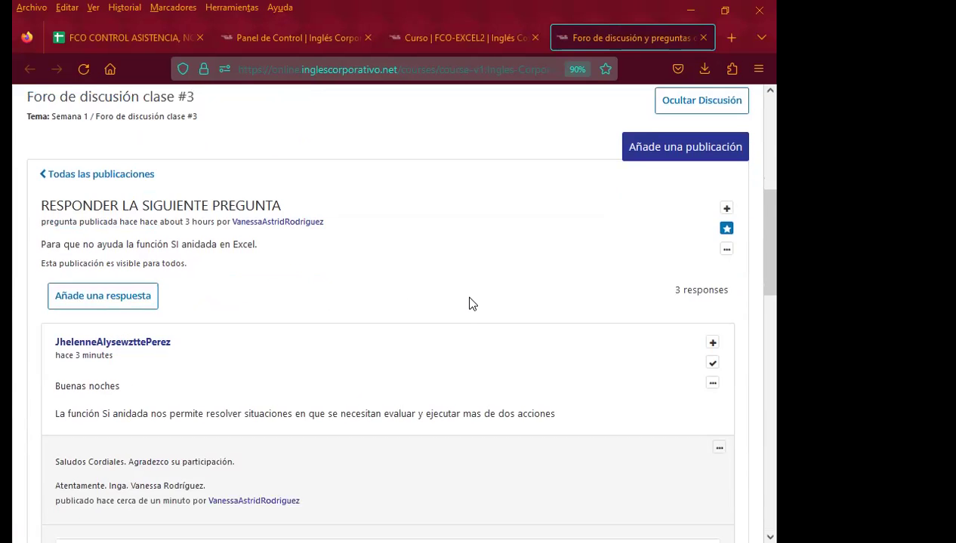
scroll(421, 294, down, 1)
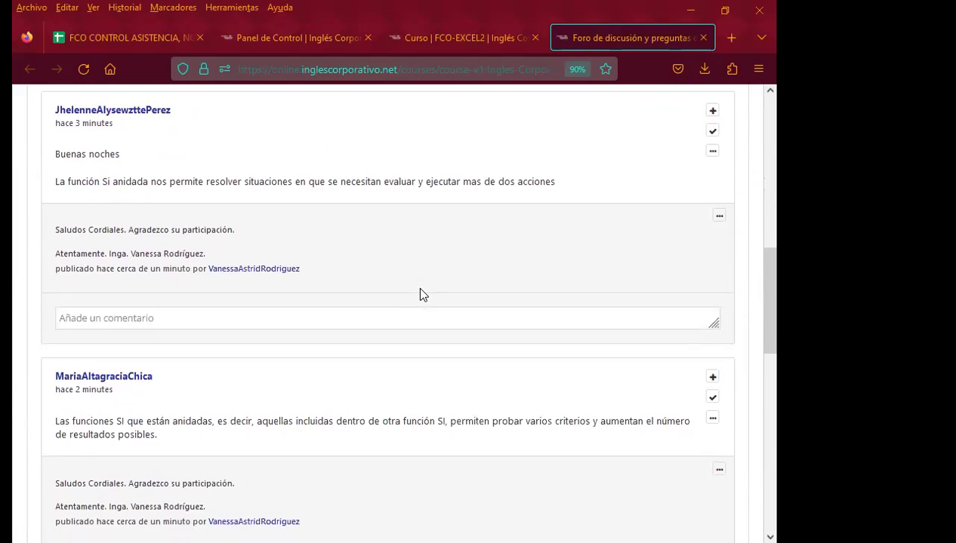
scroll(420, 295, down, 2)
scroll(421, 294, down, 2)
scroll(420, 294, down, 2)
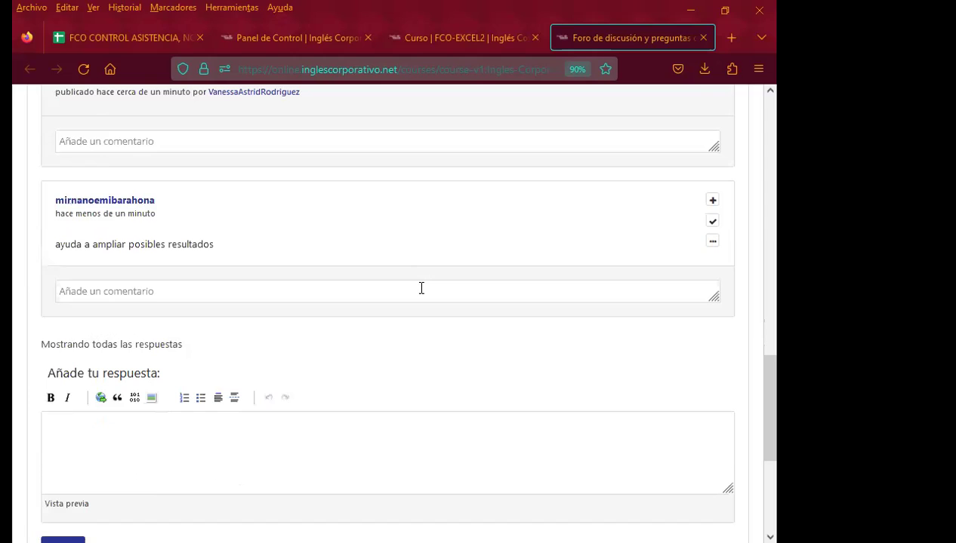
Post the 'Saludos Cordiales. Agradezco su participación.' comment under the third answer.
click(84, 293)
text(Saludos Cordiales. Agradezco su participación.  Atentamente.  Inga. Vanessa Rodríguez.)
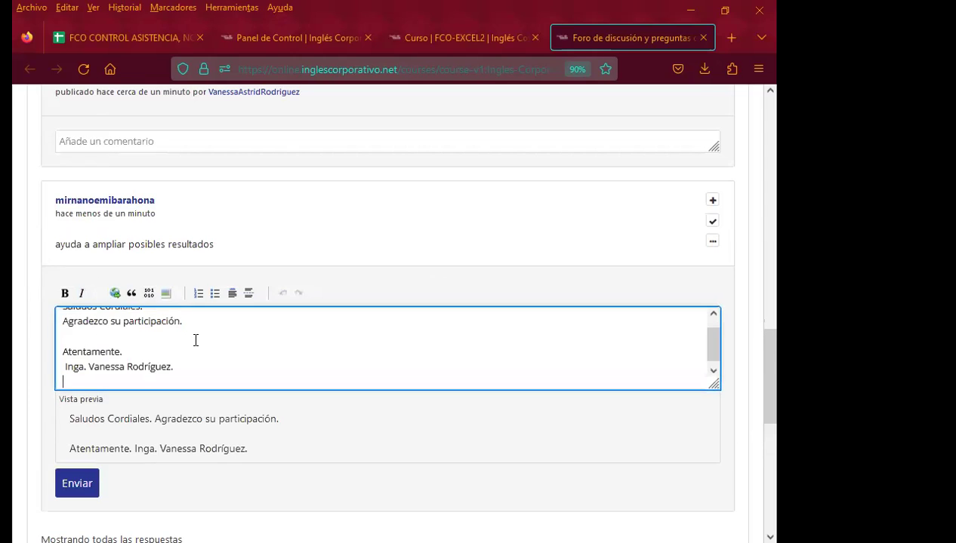
scroll(39, 373, down, 1)
scroll(31, 320, down, 1)
click(73, 340)
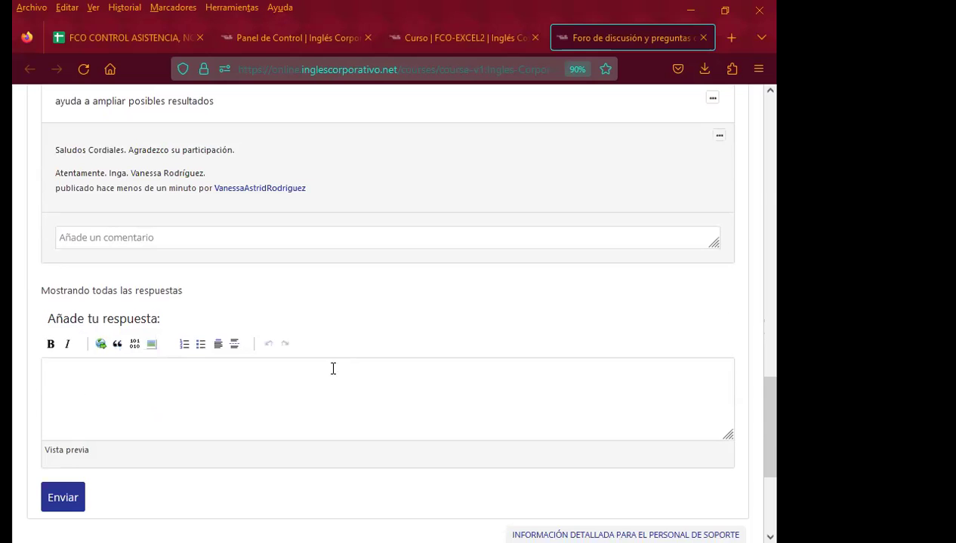
Scroll through the thread to confirm all three answers carry the thank-you comment.
scroll(272, 369, down, 3)
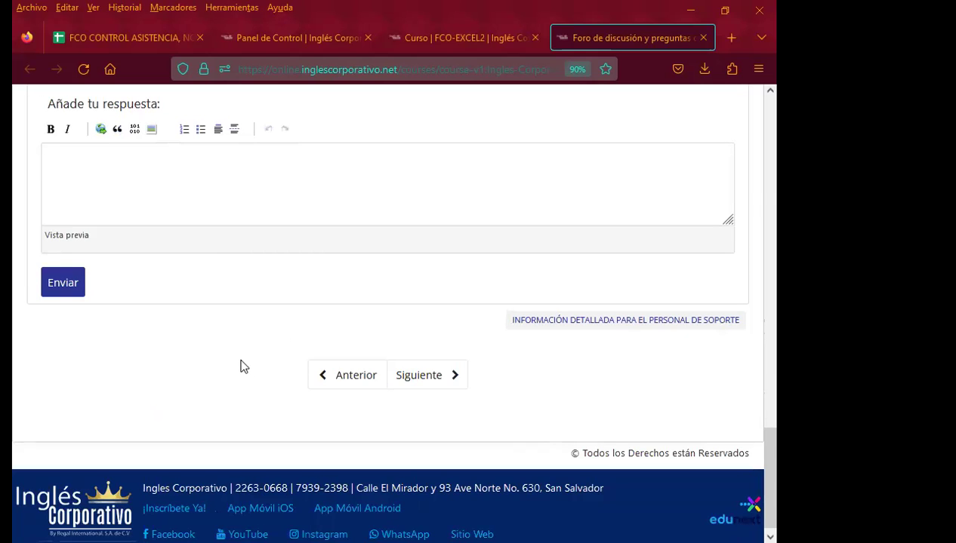
scroll(273, 369, up, 4)
scroll(276, 373, up, 1)
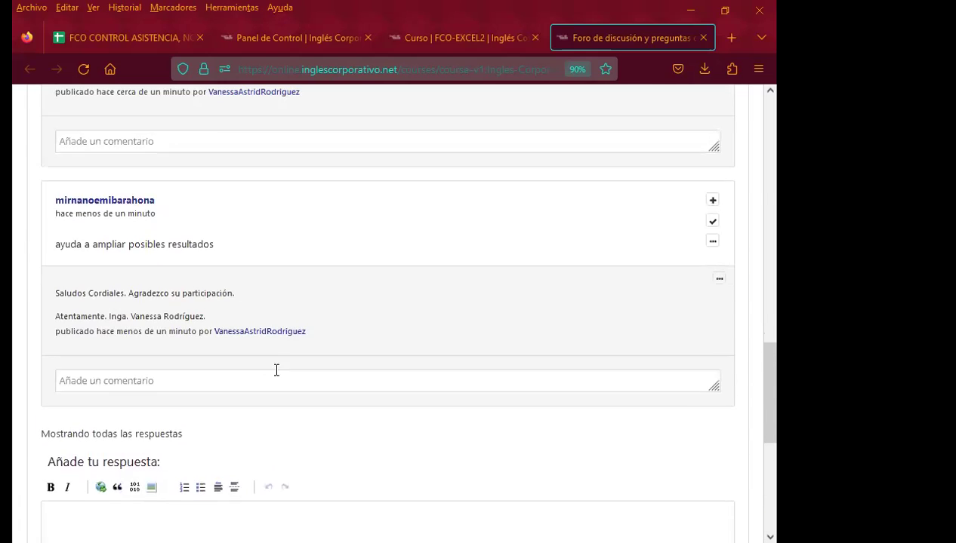
scroll(302, 377, up, 2)
scroll(312, 382, up, 1)
scroll(315, 381, up, 2)
scroll(316, 381, up, 1)
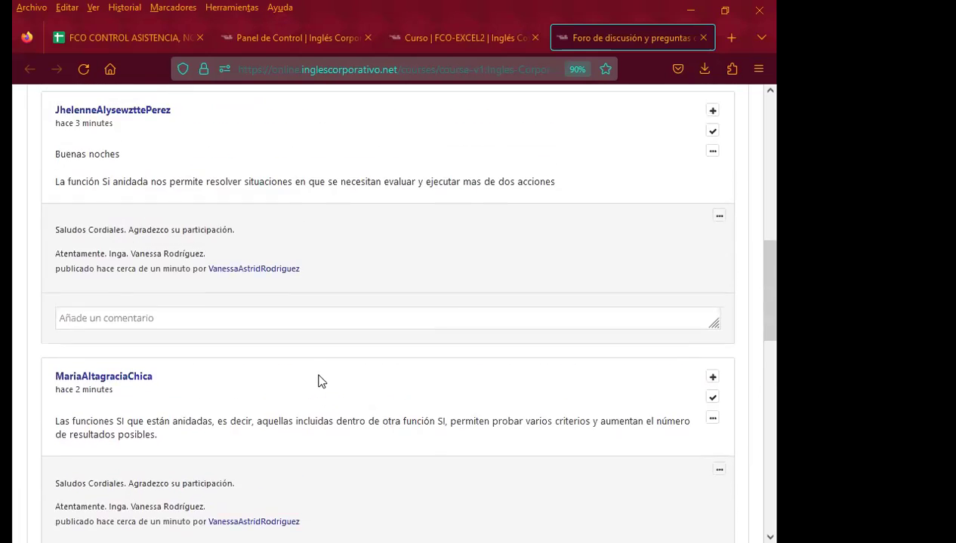
scroll(317, 382, up, 2)
scroll(318, 382, up, 2)
scroll(320, 383, up, 1)
scroll(325, 384, up, 1)
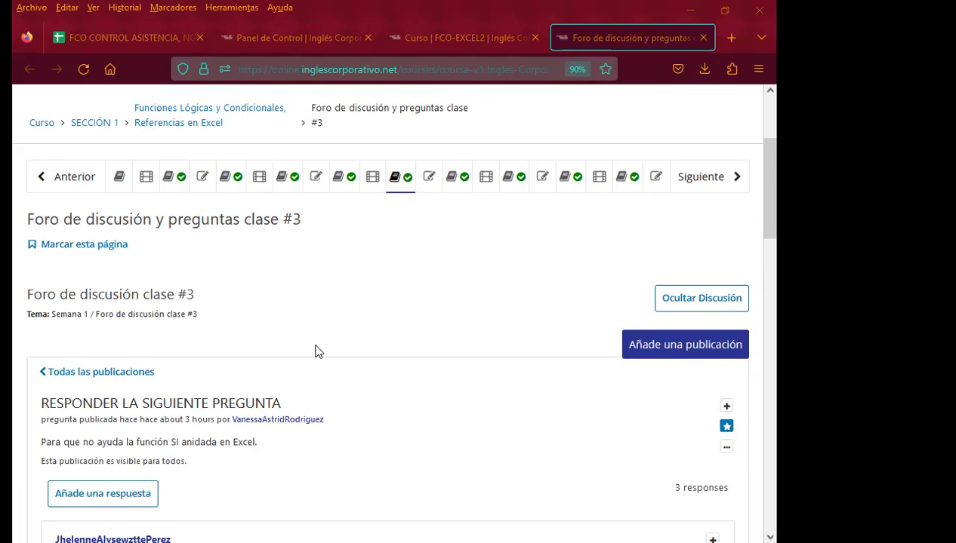
scroll(319, 351, down, 5)
scroll(327, 353, down, 3)
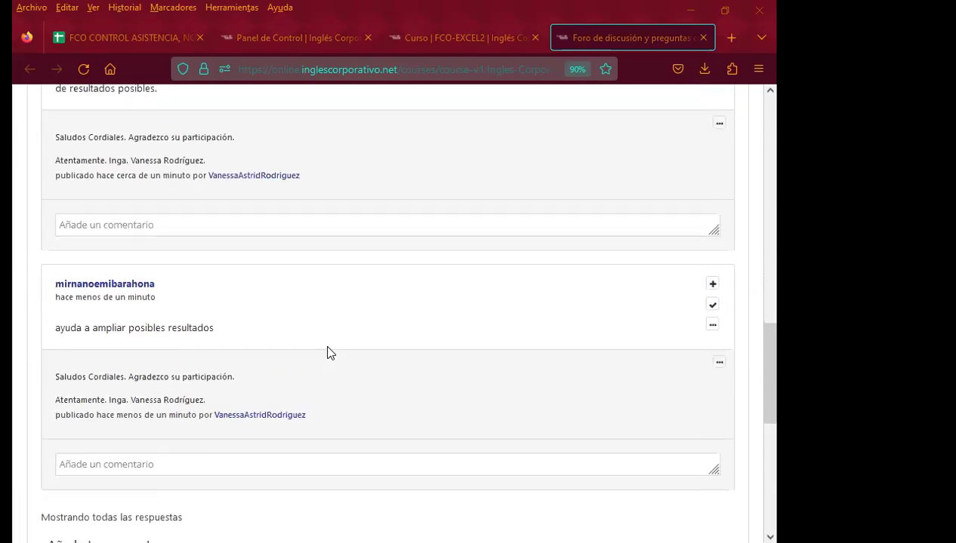
scroll(329, 349, down, 4)
scroll(354, 365, up, 1)
scroll(356, 371, up, 5)
scroll(345, 367, up, 5)
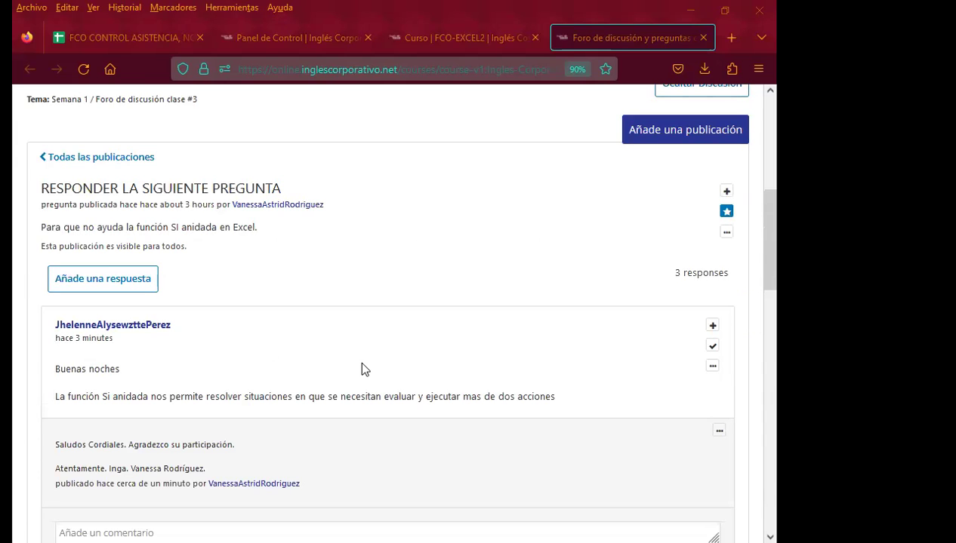
scroll(359, 349, down, 5)
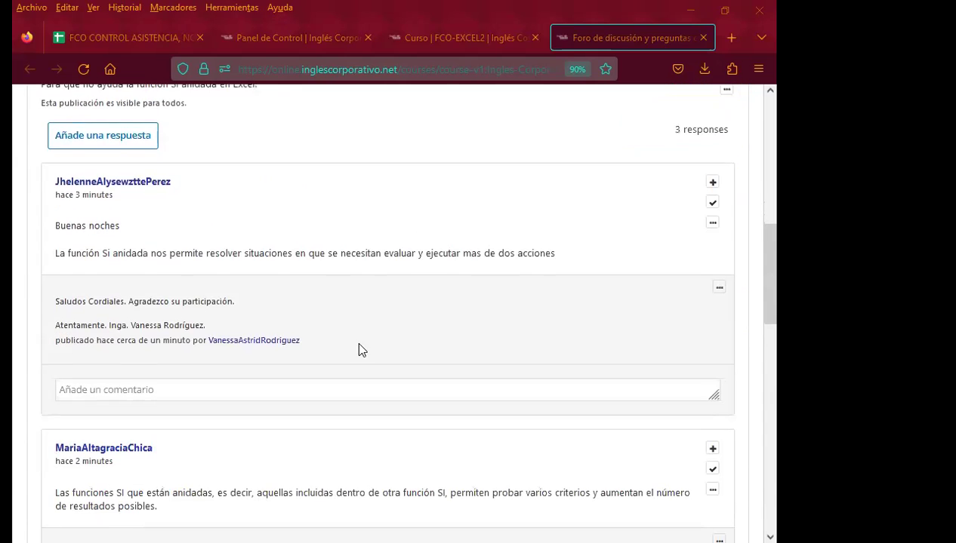
click(404, 69)
Reload the forum and reopen the RESPONDER LA SIGUIENTE PREGUNTA thread.
key(Return)
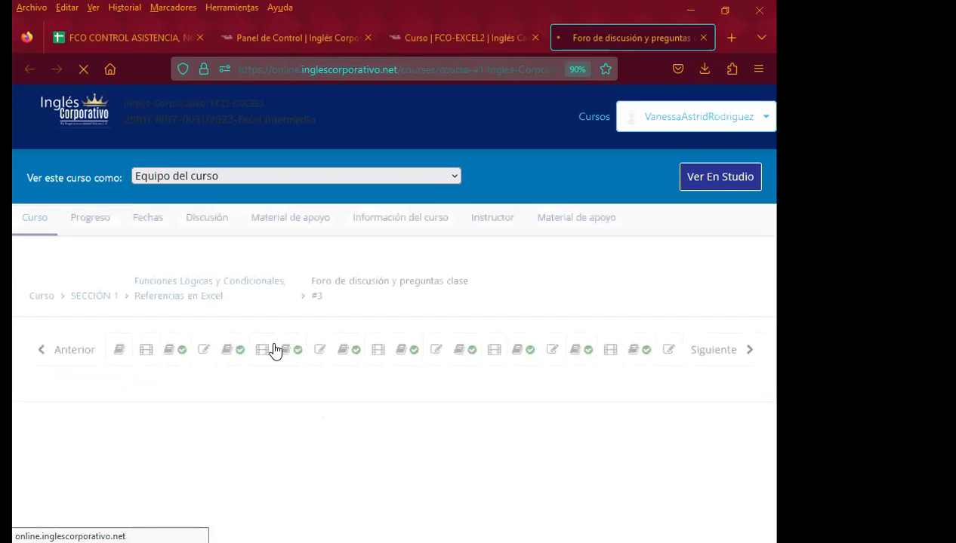
scroll(400, 381, down, 2)
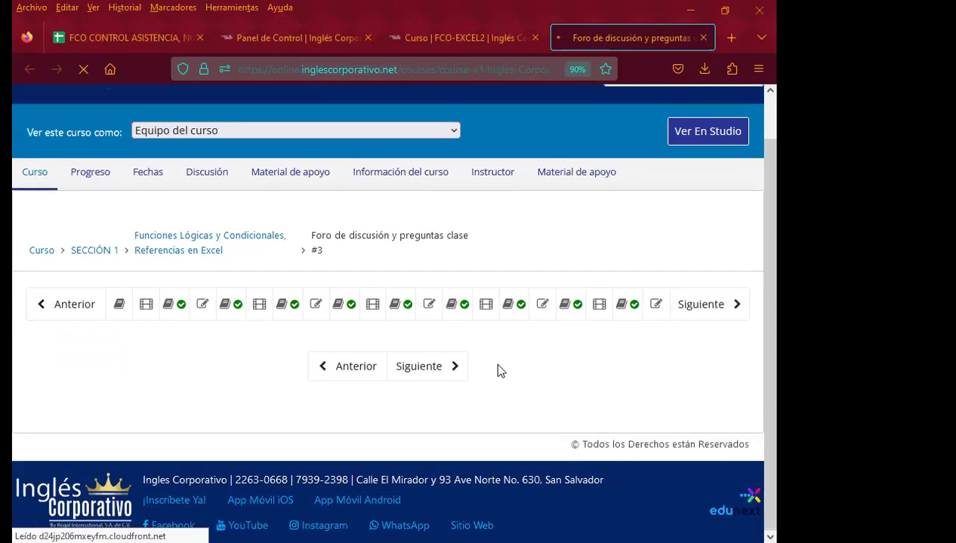
scroll(394, 369, down, 1)
scroll(348, 367, down, 4)
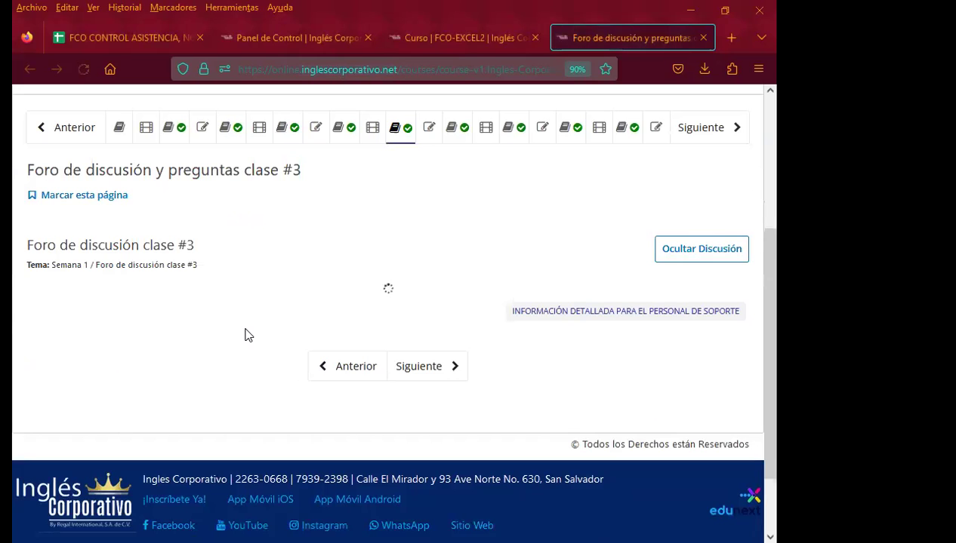
scroll(233, 329, down, 3)
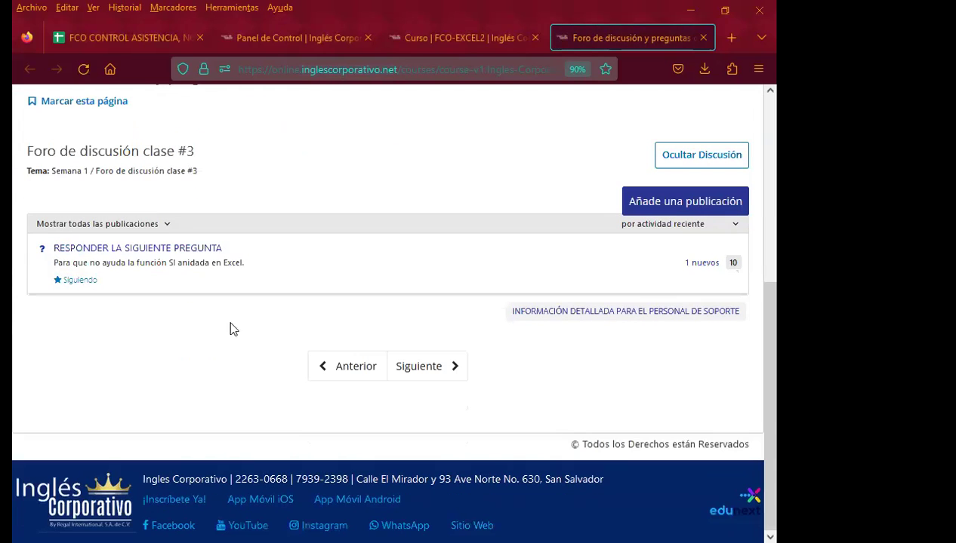
click(286, 270)
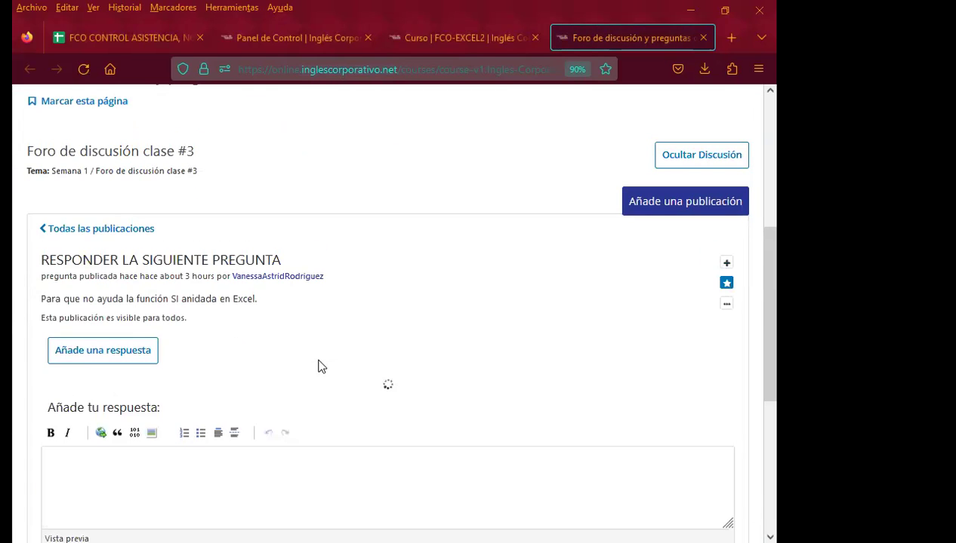
Paste the signed thank-you message into a comment on the logical-tests response.
scroll(318, 367, down, 2)
scroll(309, 376, down, 3)
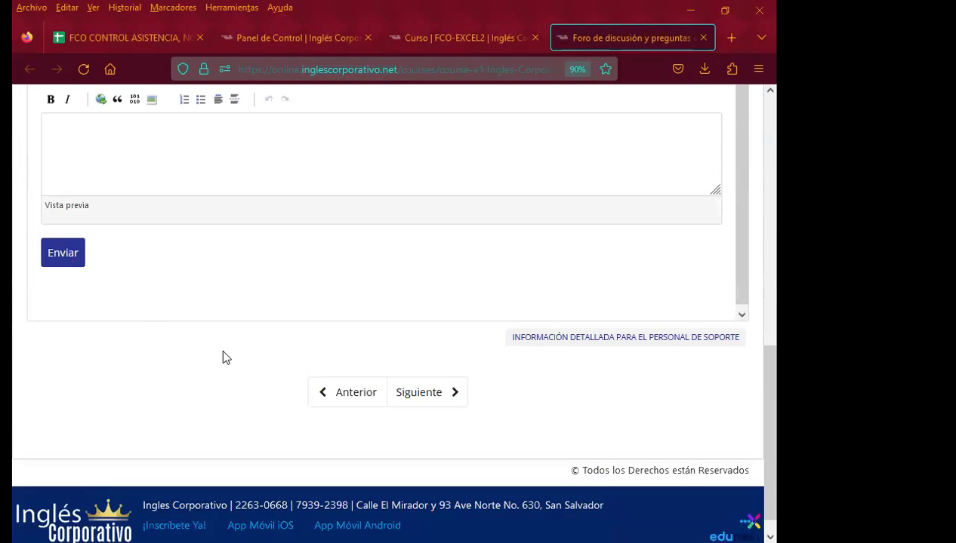
scroll(279, 358, down, 2)
scroll(281, 358, down, 2)
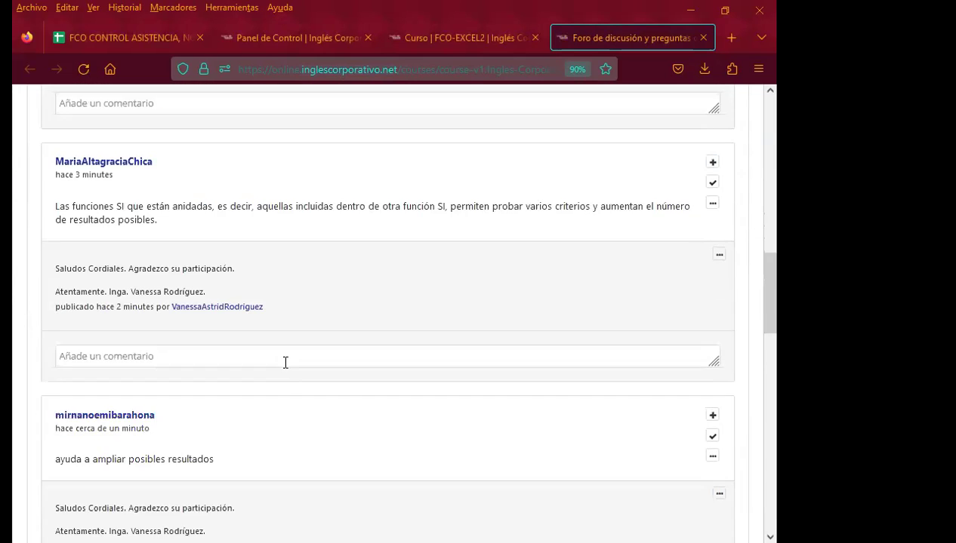
scroll(284, 365, down, 2)
scroll(284, 364, down, 2)
scroll(285, 364, down, 2)
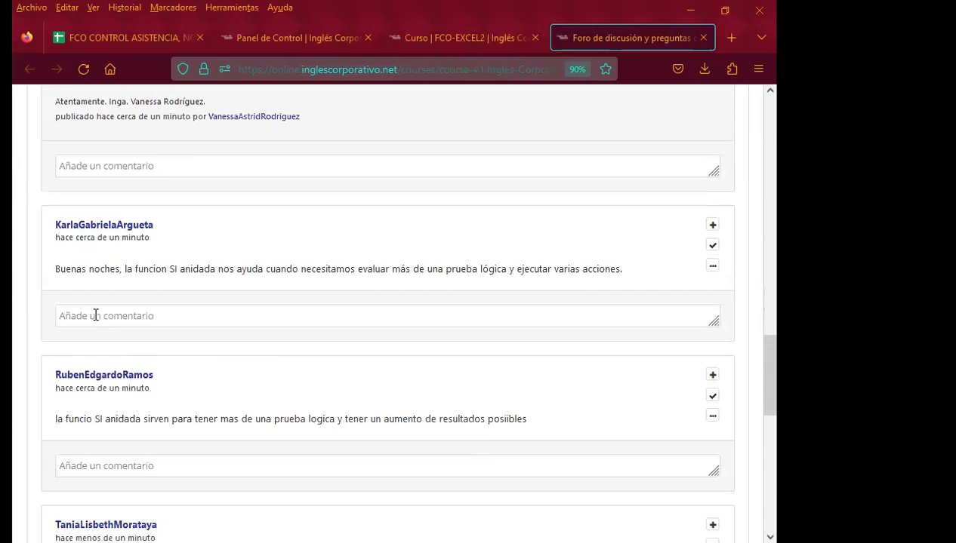
click(95, 315)
key(ctrl+v)
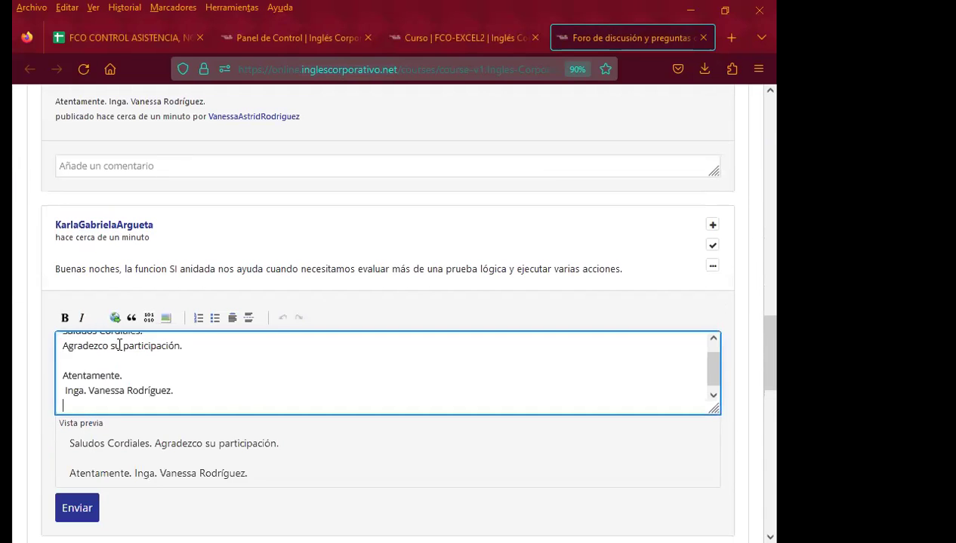
scroll(160, 369, down, 3)
scroll(316, 346, down, 3)
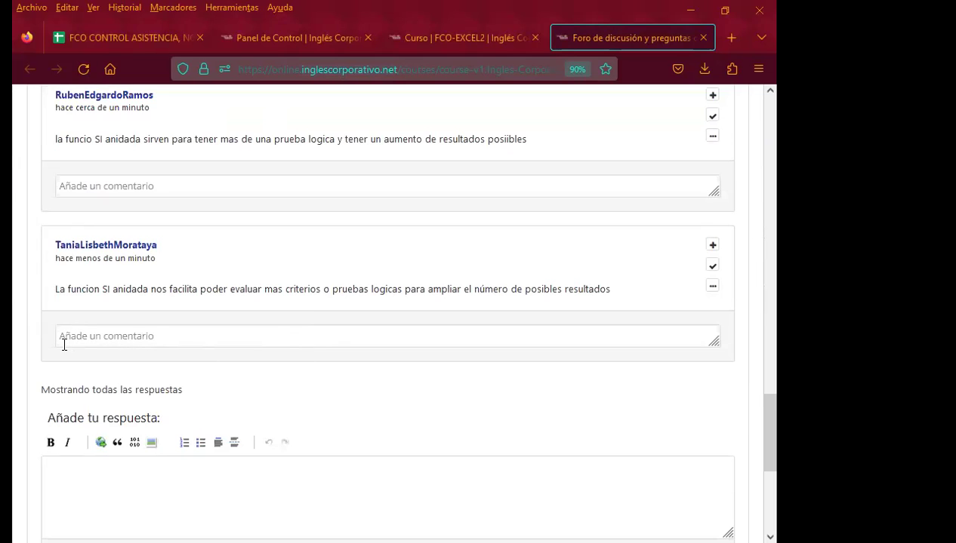
Post the signed thank-you comment under the last student response.
click(82, 339)
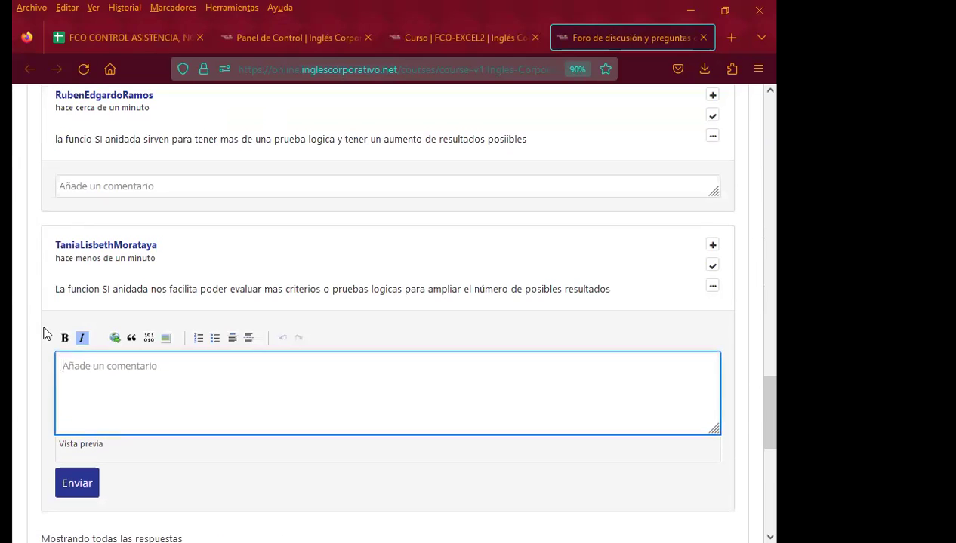
text(Saludos Cordiales. Agradezco su participación.  Atentamente.  Inga. Vanessa Rodríguez.)
scroll(26, 297, down, 3)
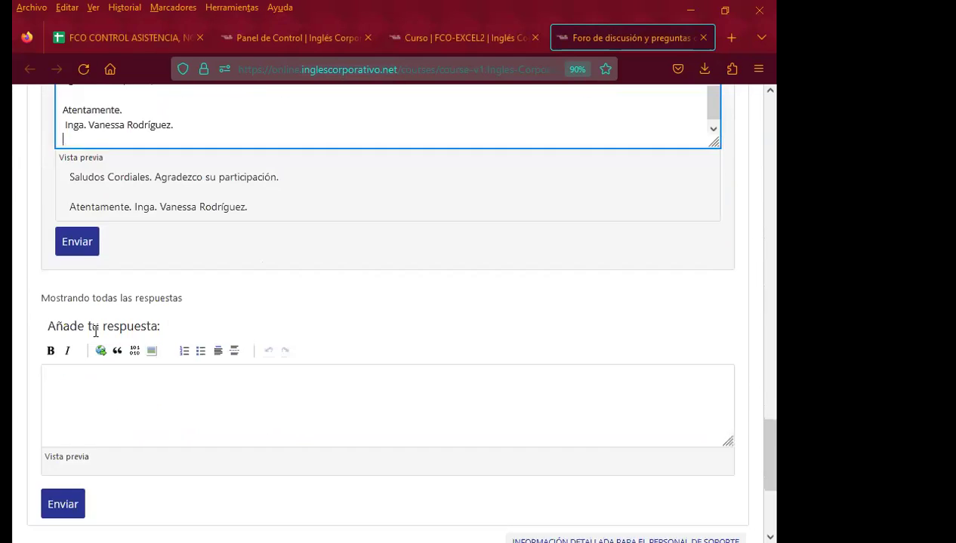
click(76, 248)
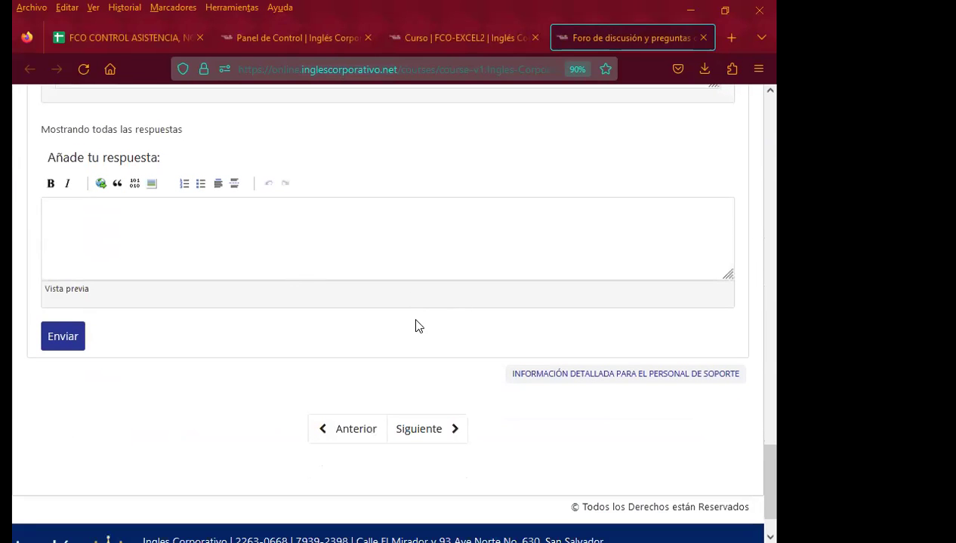
scroll(518, 364, up, 2)
scroll(521, 363, up, 1)
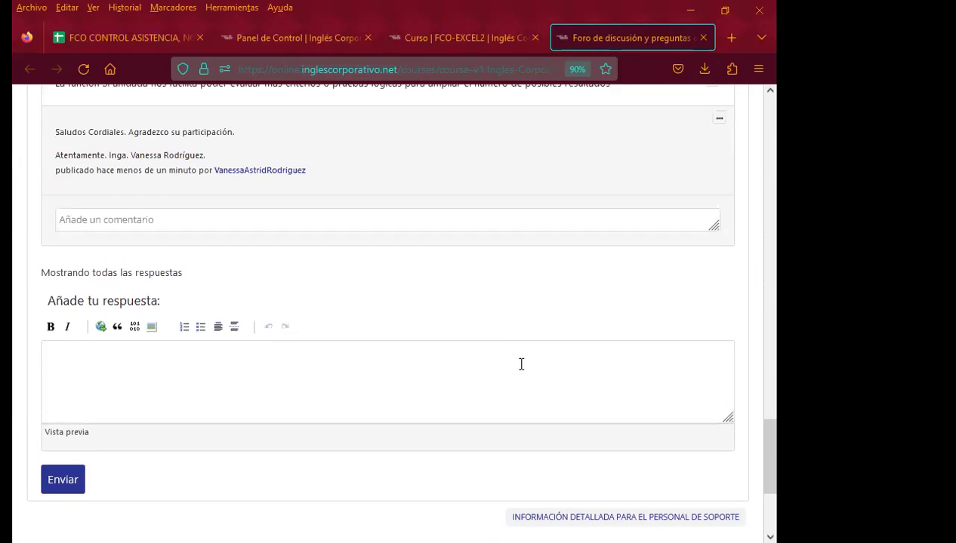
scroll(516, 372, up, 1)
scroll(516, 371, up, 2)
scroll(516, 371, up, 3)
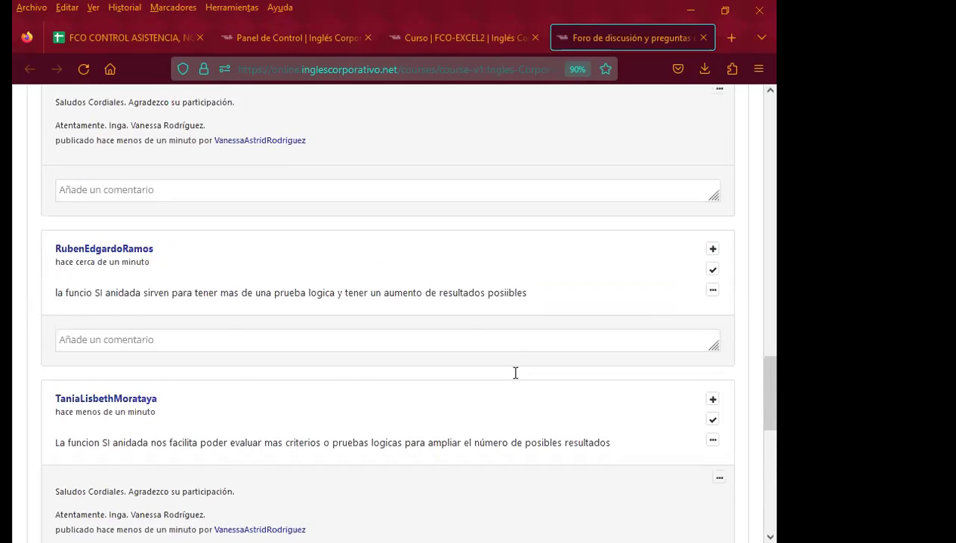
scroll(514, 379, up, 2)
scroll(513, 379, up, 3)
scroll(514, 379, up, 3)
scroll(513, 379, up, 3)
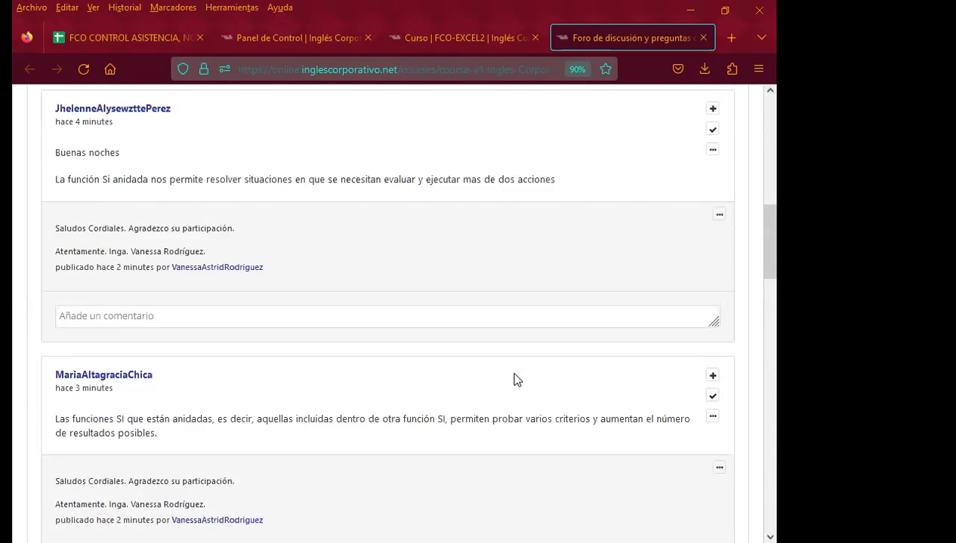
scroll(513, 379, up, 2)
scroll(513, 379, up, 2)
scroll(513, 379, up, 3)
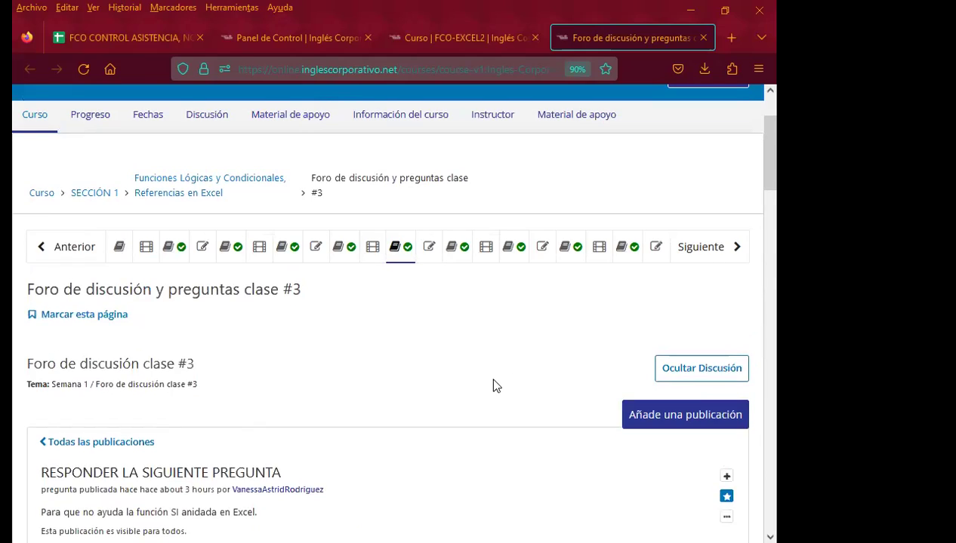
scroll(493, 386, down, 3)
scroll(453, 383, down, 4)
scroll(422, 382, down, 4)
scroll(423, 377, down, 1)
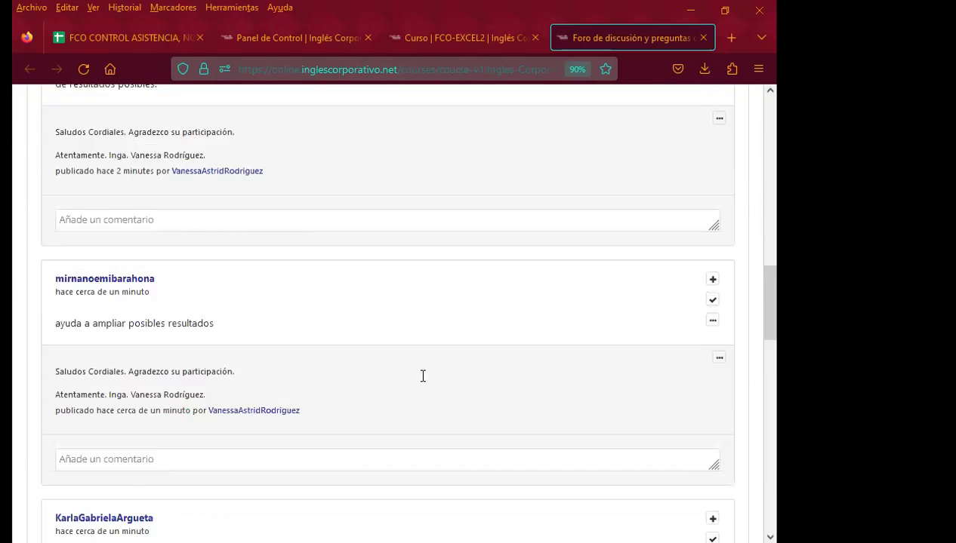
scroll(422, 378, down, 5)
scroll(424, 382, down, 1)
scroll(438, 422, down, 2)
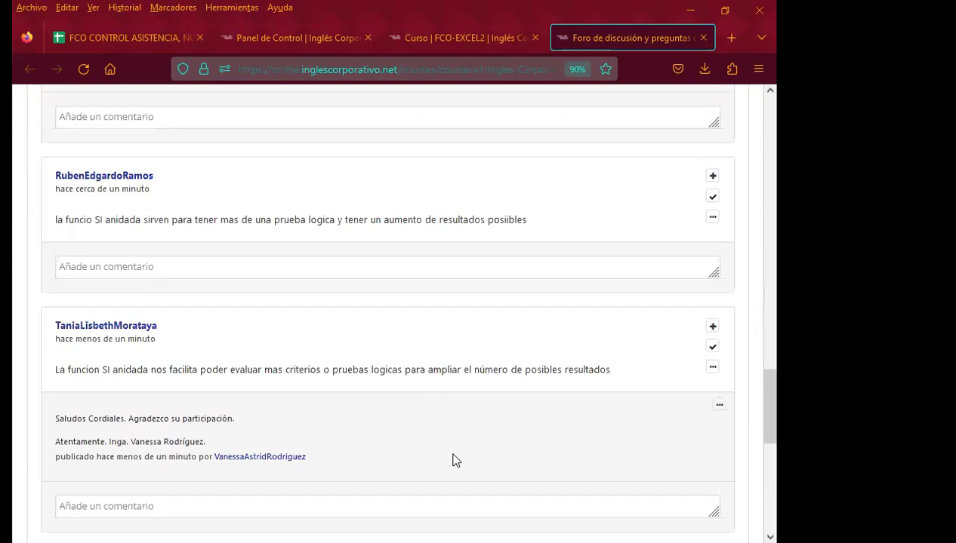